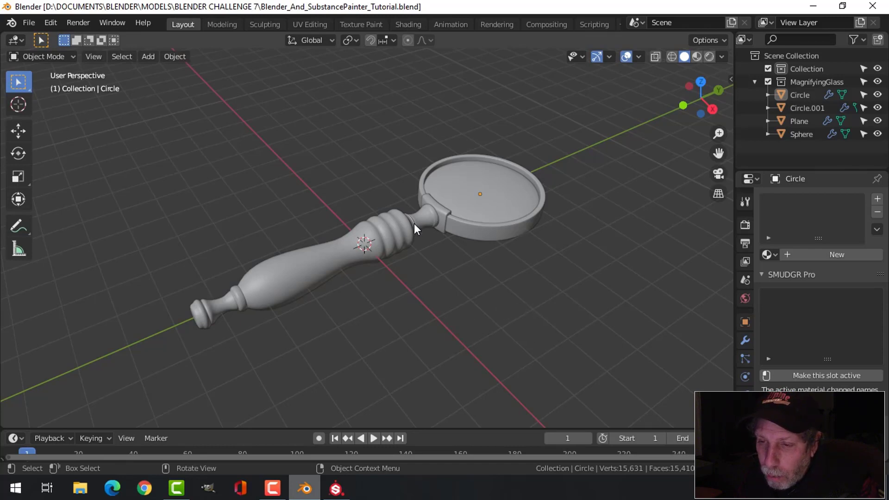
Select the magnifying glass handle, switch to the UV Editing workspace and select its entire mesh in Edit Mode to show its UVs
click(304, 272)
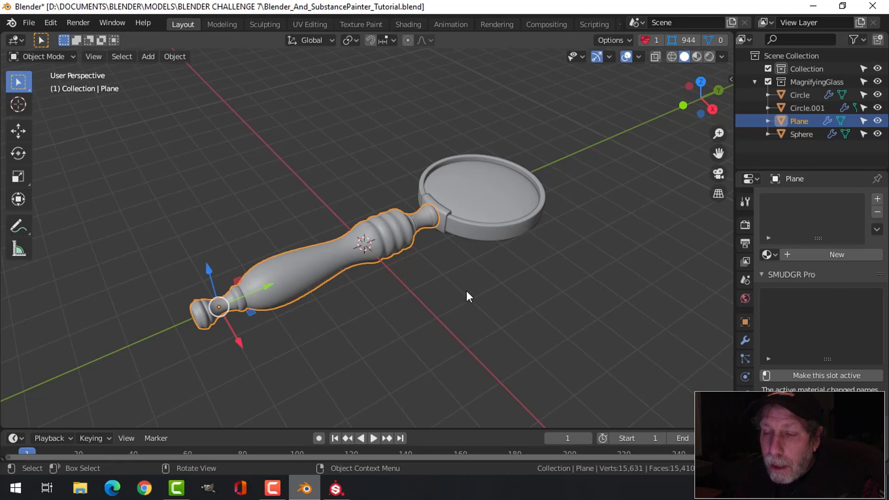
click(307, 24)
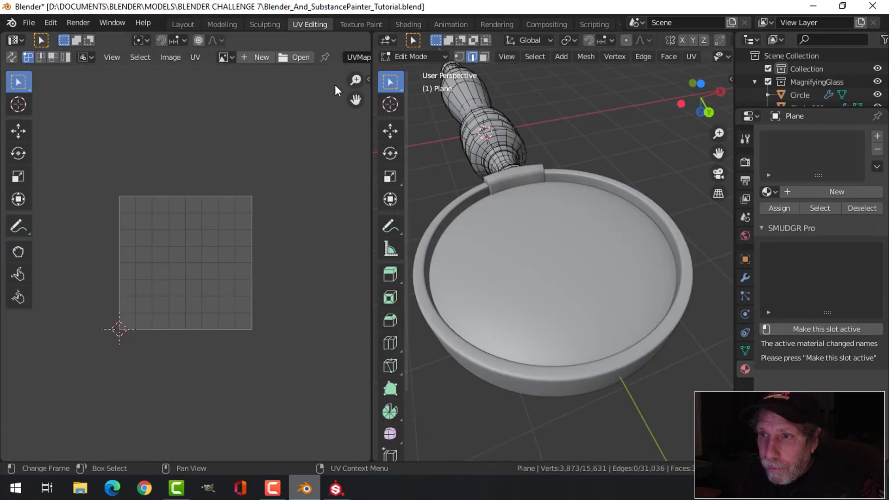
middle_drag(471, 166, 583, 197)
scroll(538, 244, down, 3)
middle_drag(531, 277, 619, 280)
key(Tab)
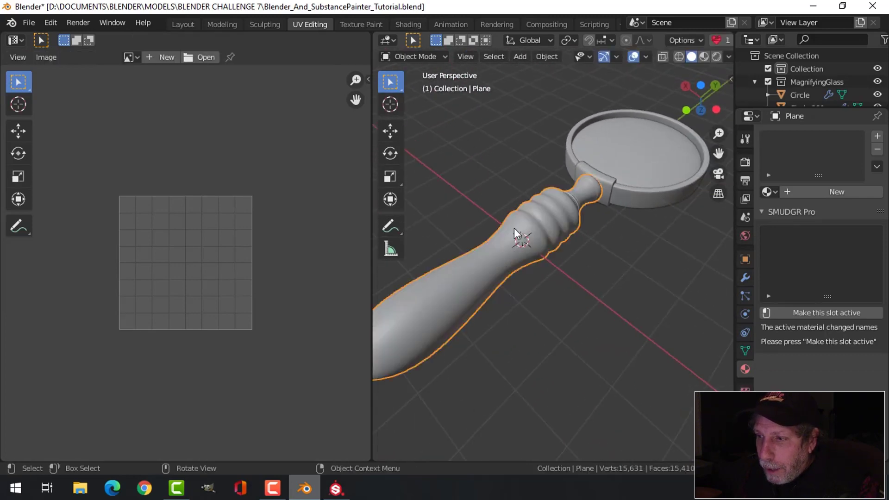
key(Tab)
key(a)
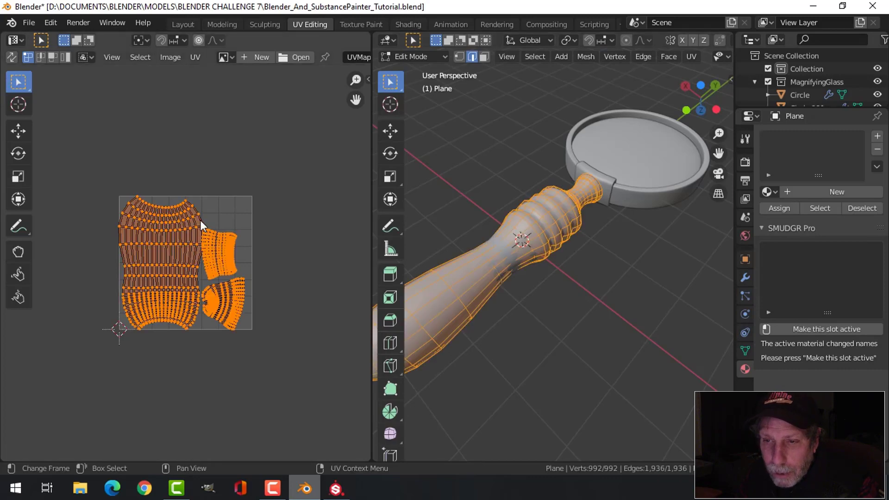
scroll(204, 268, up, 3)
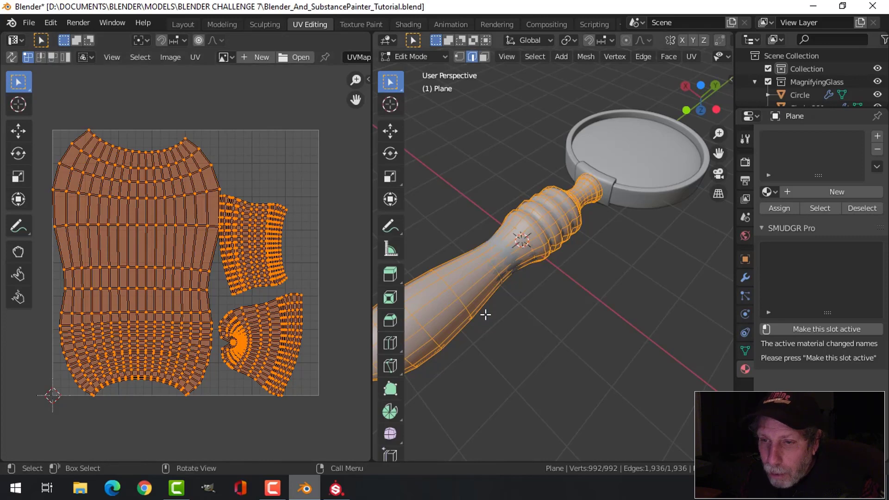
scroll(568, 313, down, 1)
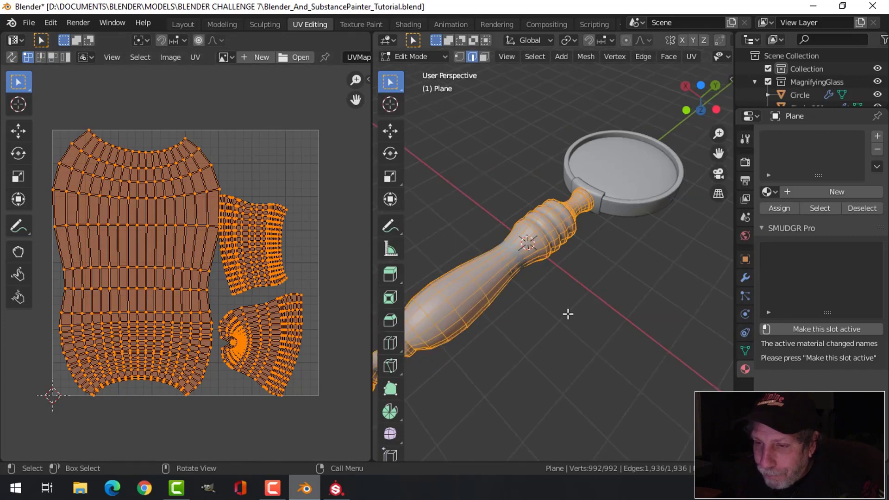
shift+middle_drag(542, 282, 563, 270)
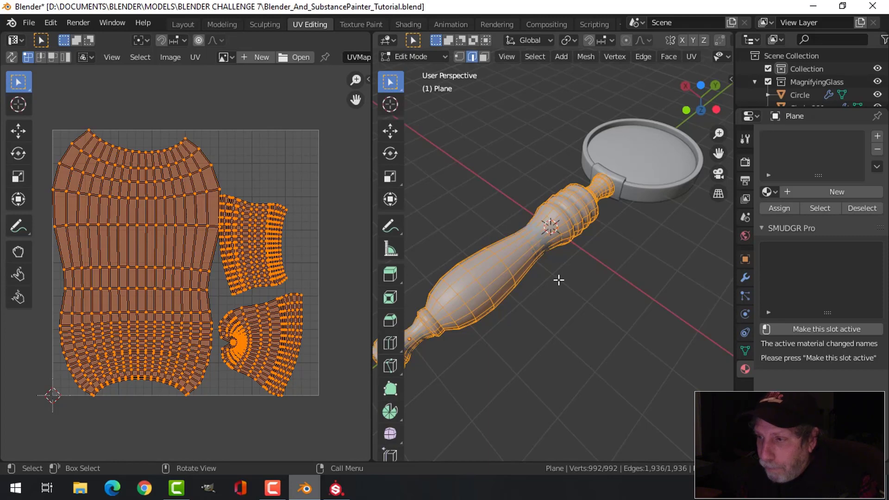
key(Tab)
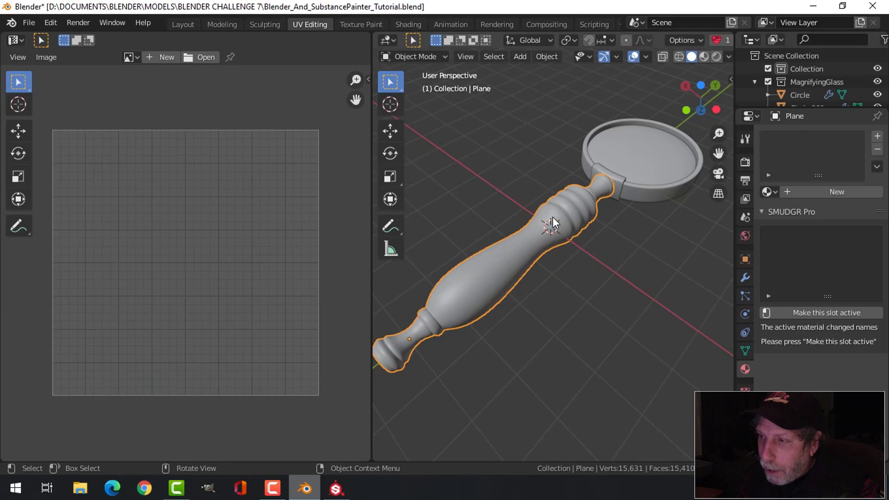
key(Tab)
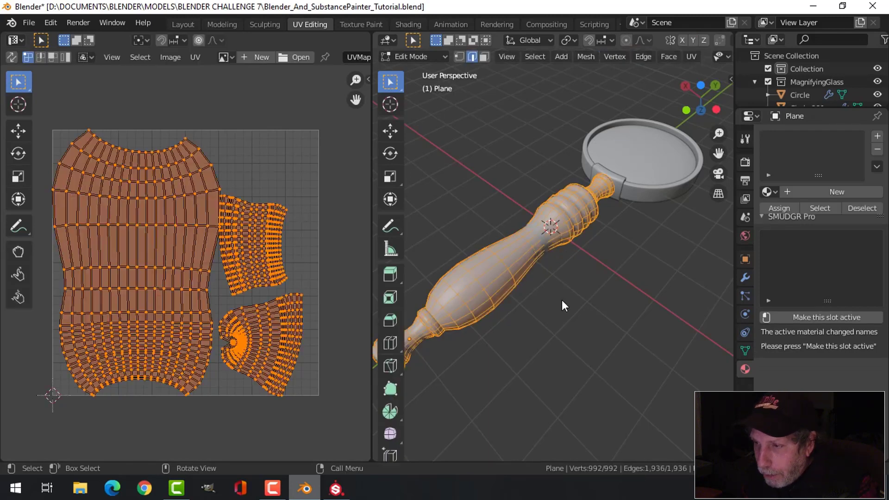
key(Tab)
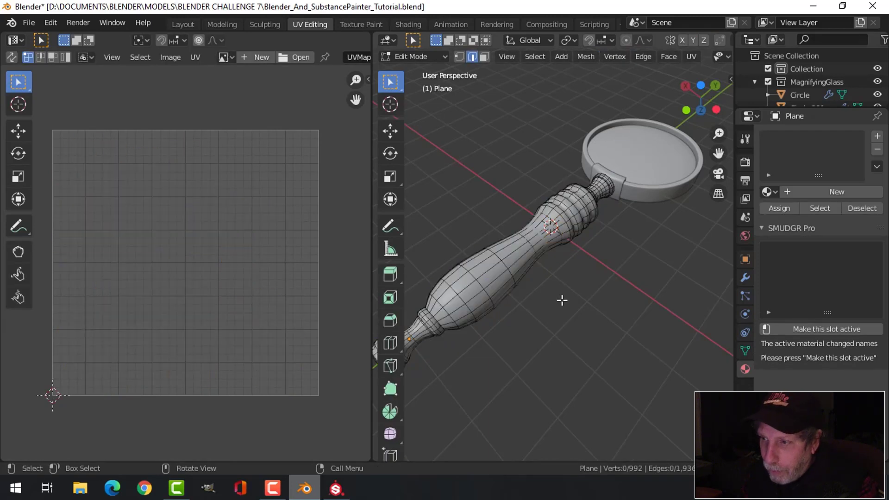
key(Tab)
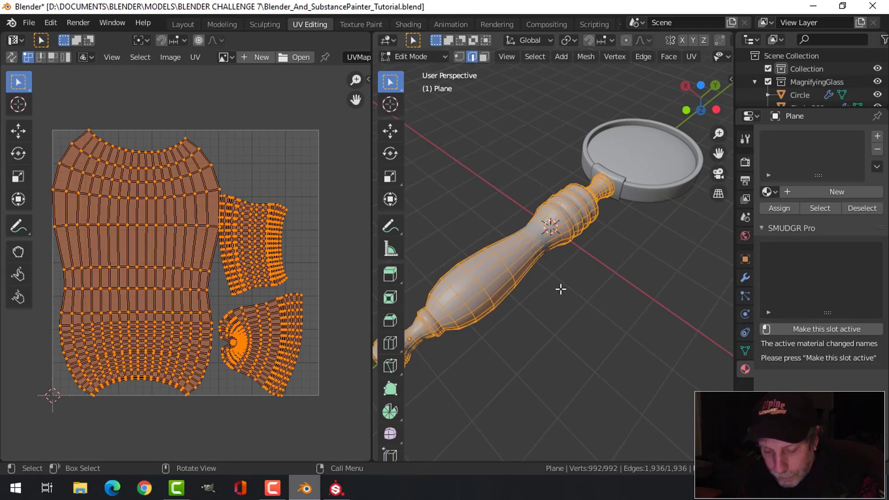
key(u)
click(560, 273)
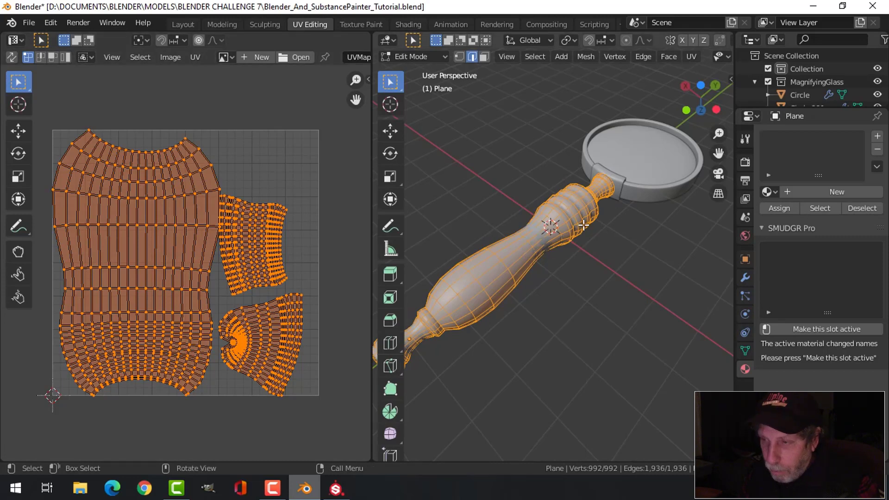
Unwrap the handle with Smart UV Project at a 66 angle limit and 0.00 island margin, and save the file
key(u)
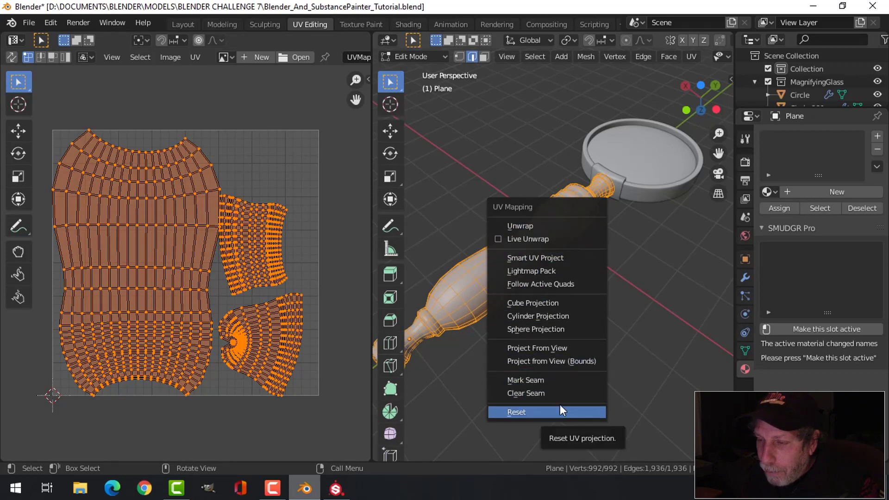
click(548, 259)
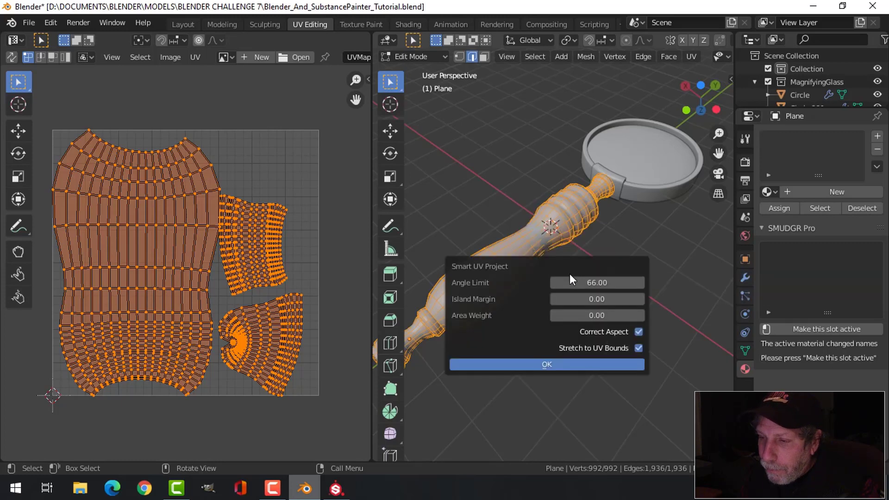
click(559, 365)
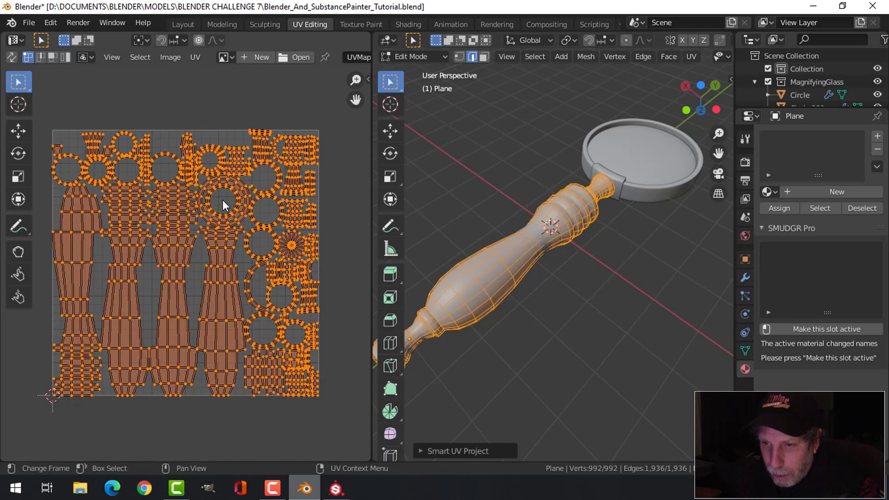
key(ctrl+s)
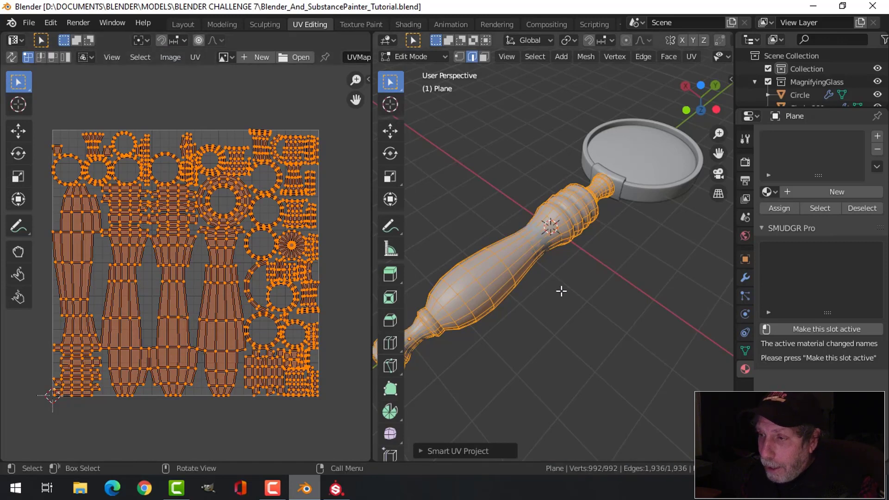
Unwrap the curved collar between the handle and the lens rim with Smart UV Project at a 66 angle limit and 0.00 island margin
key(Tab)
shift+middle_drag(637, 252, 545, 188)
click(559, 216)
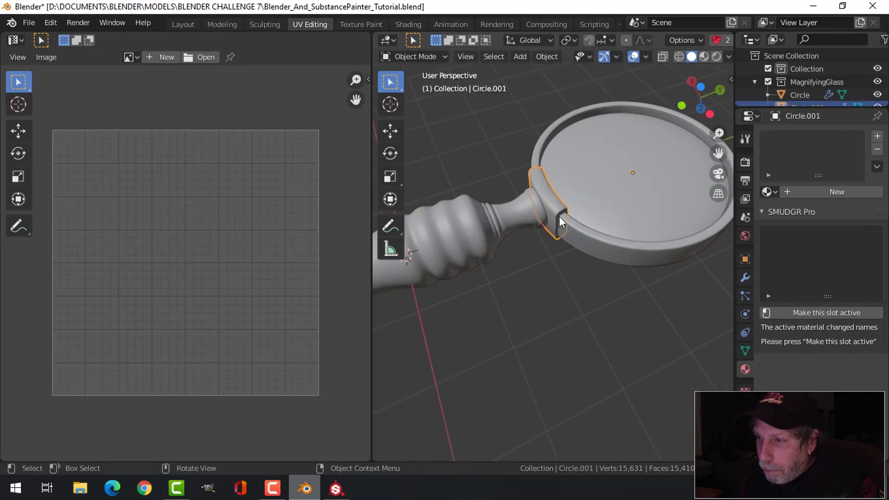
key(Tab)
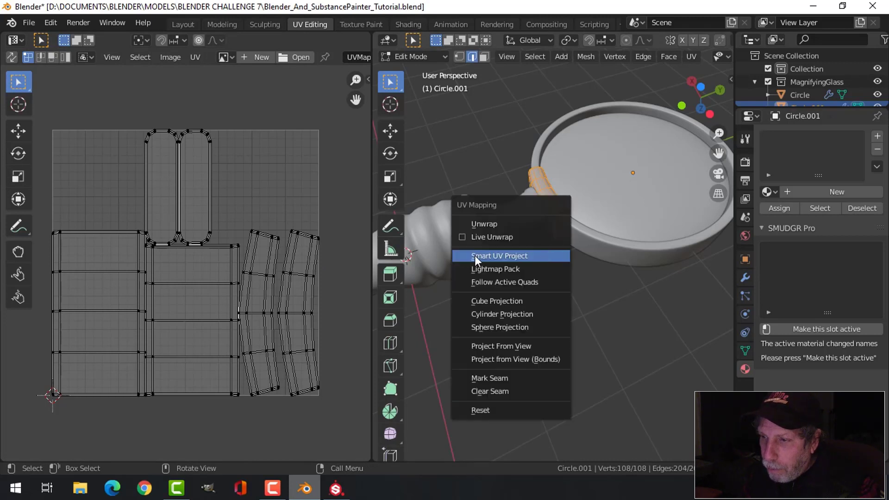
click(512, 255)
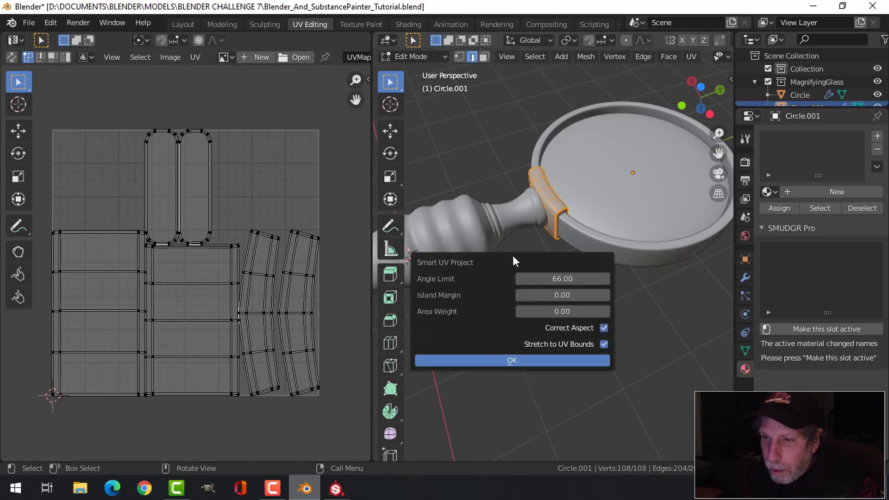
click(510, 361)
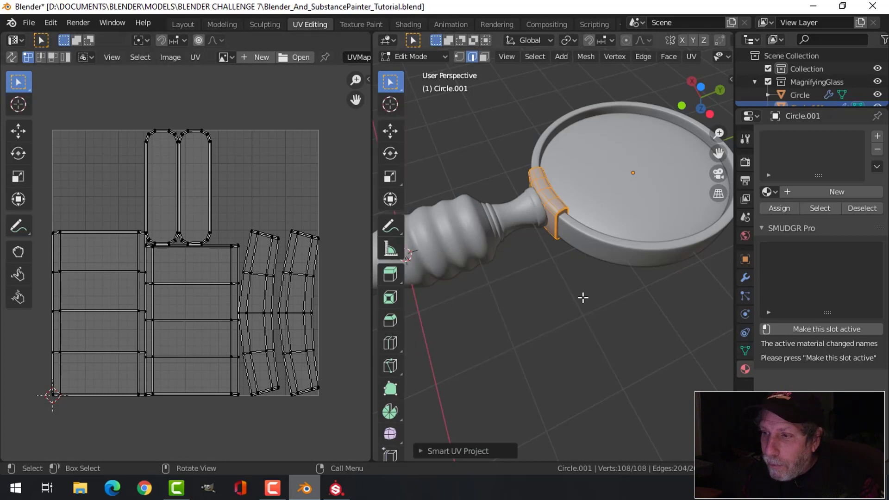
key(Tab)
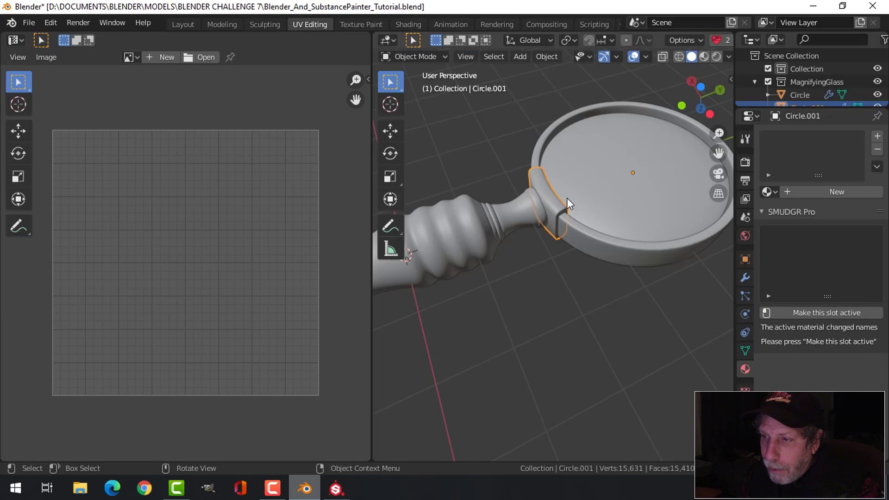
Select the ring-shaped lens rim and apply the standard Unwrap to its whole mesh
click(608, 249)
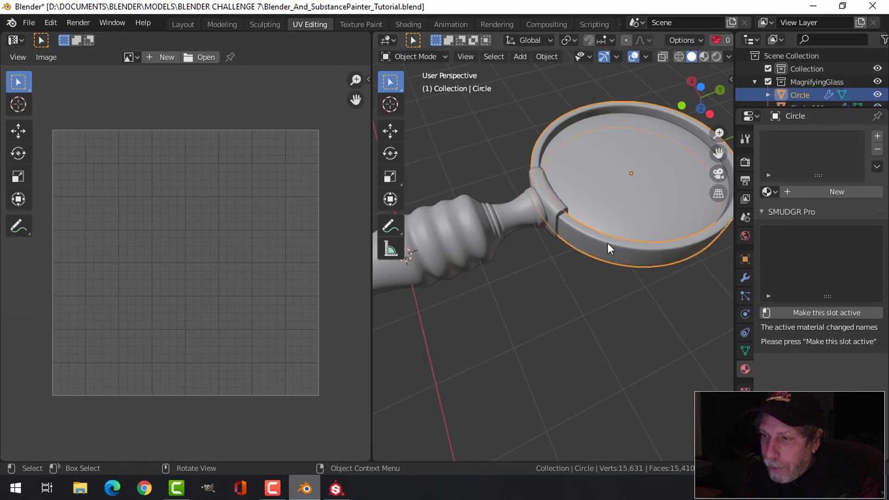
shift+middle_drag(637, 284, 599, 280)
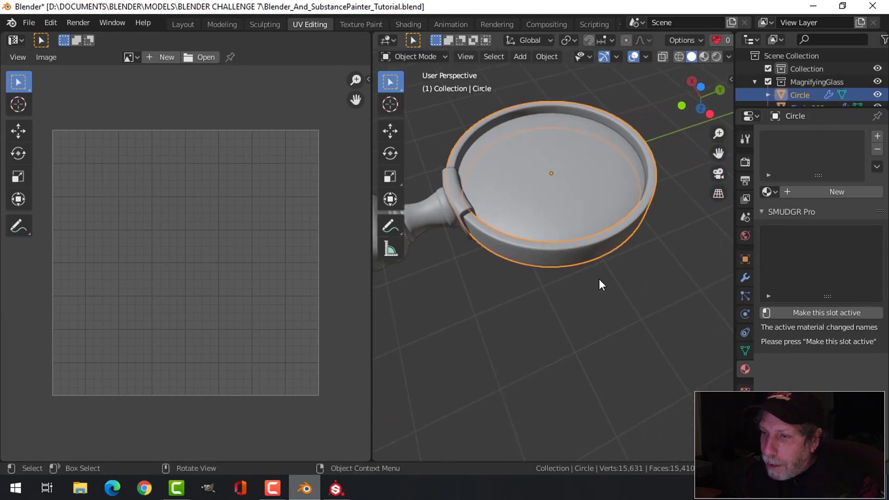
key(Tab)
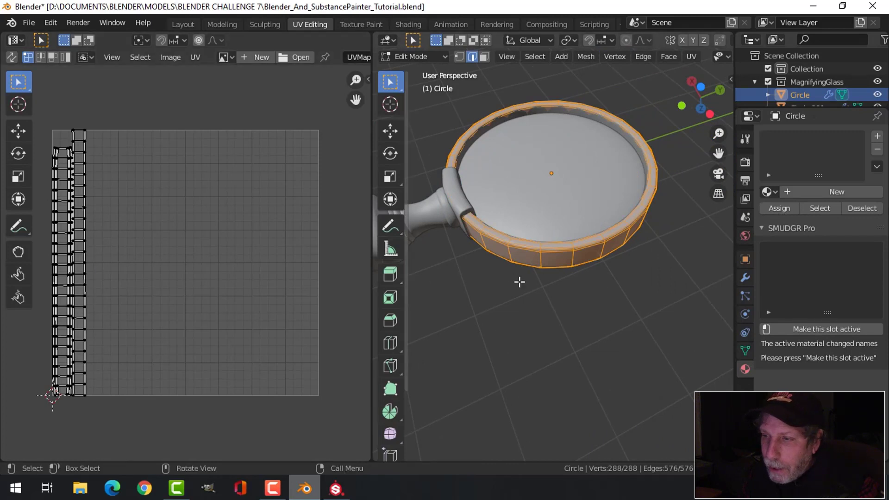
key(u)
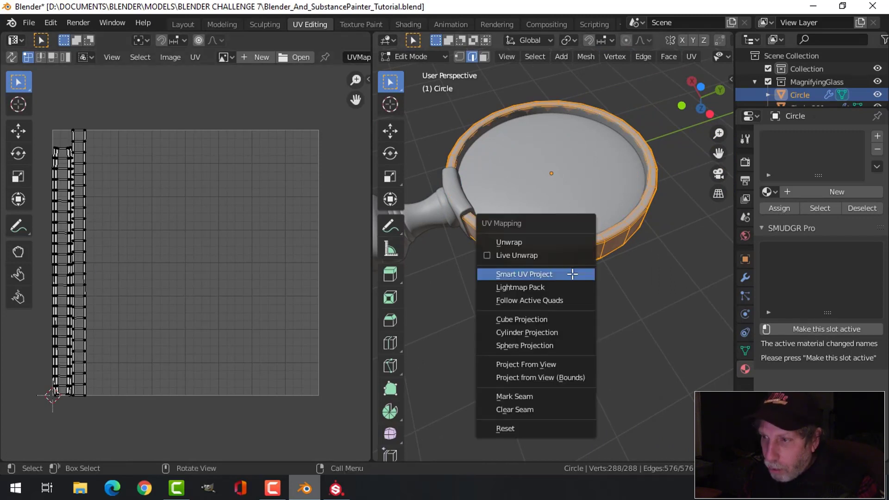
click(524, 243)
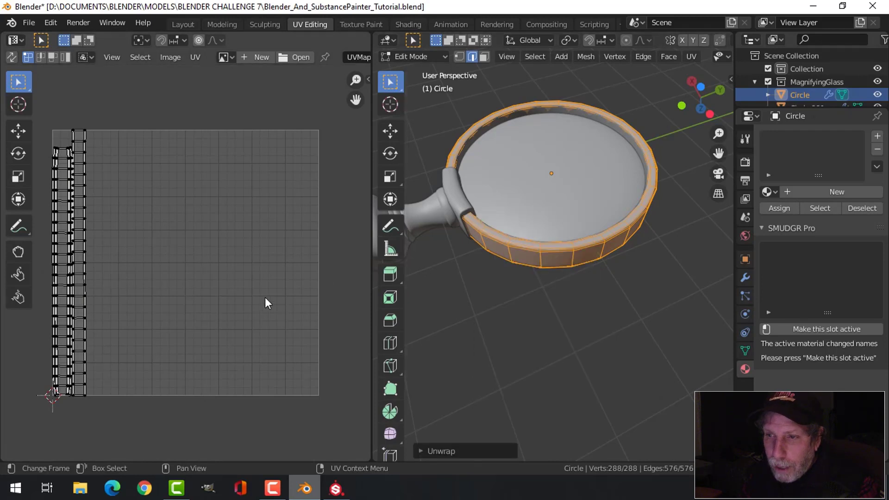
Redo the rim's UV layout with Smart UV Project at a 66 angle limit and 0.00 island margin, and return to Object Mode
key(u)
click(574, 304)
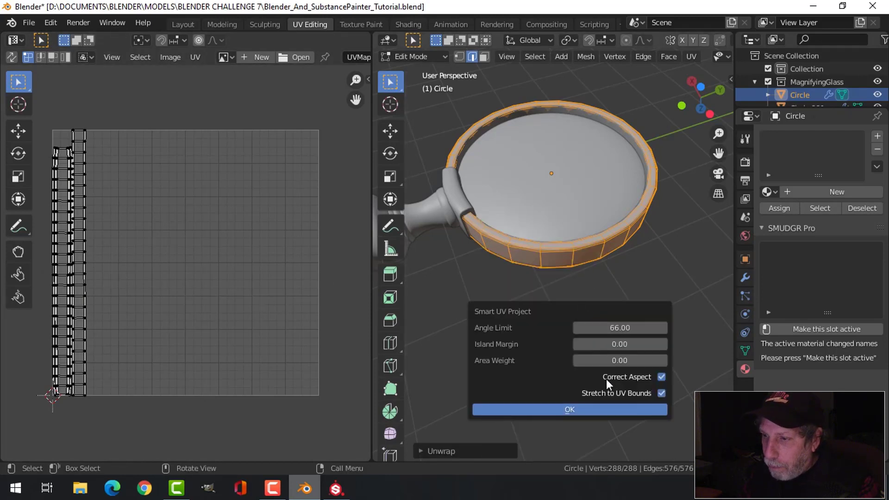
click(593, 409)
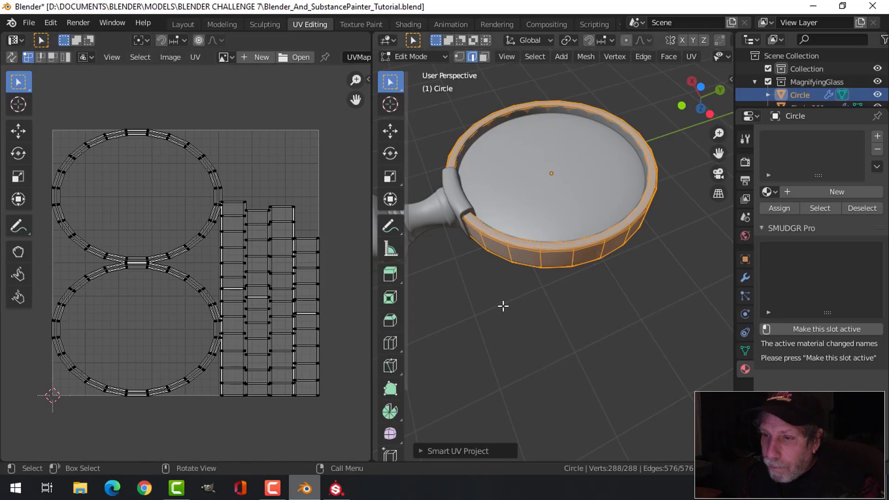
key(Tab)
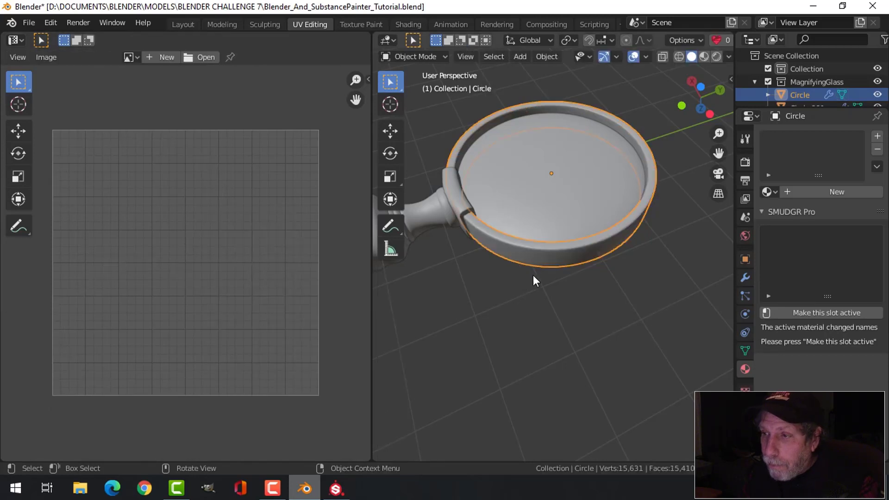
Isolate the glass lens in Local View, examine its shape, and return to the full scene
click(532, 192)
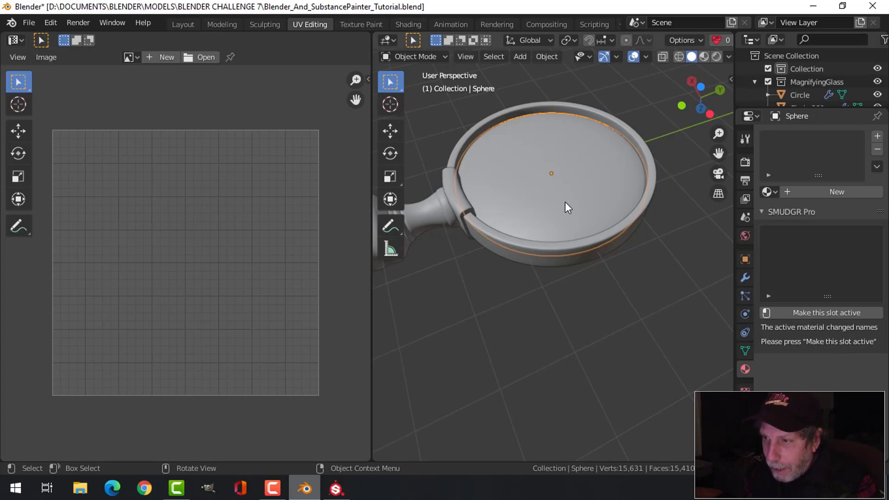
key(KP_Divide)
middle_drag(565, 202, 565, 304)
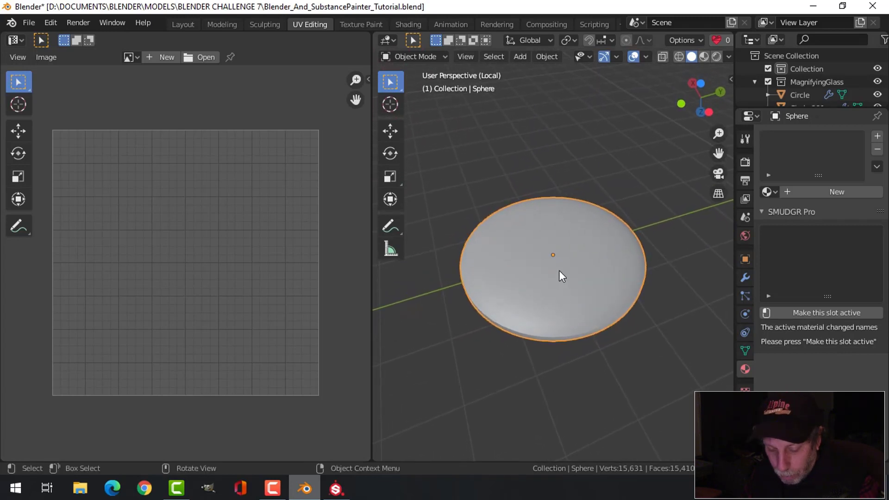
key(KP_Divide)
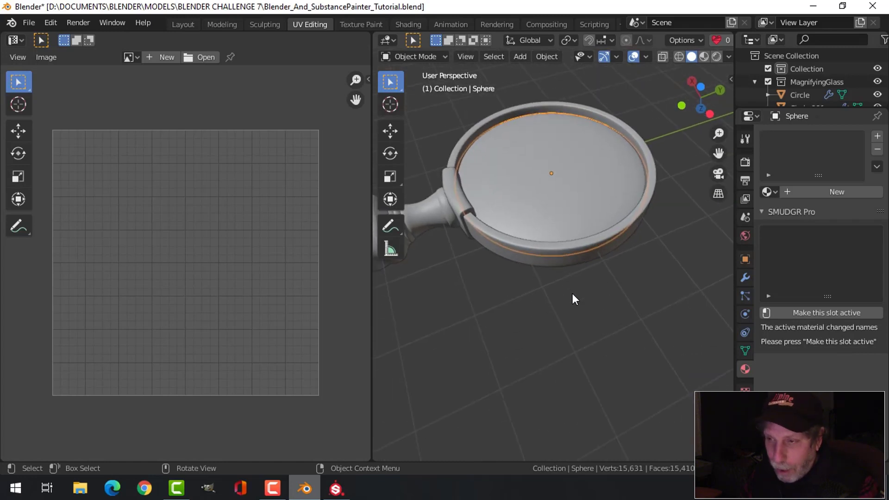
Review the separate parts of the magnifying glass by selecting the handle, collar, rim and lens in turn
middle_drag(572, 293, 598, 291)
click(486, 261)
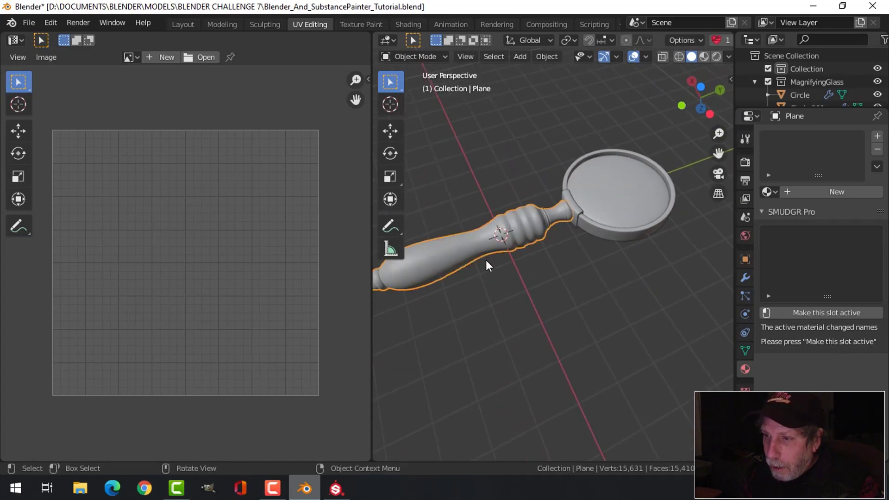
click(570, 201)
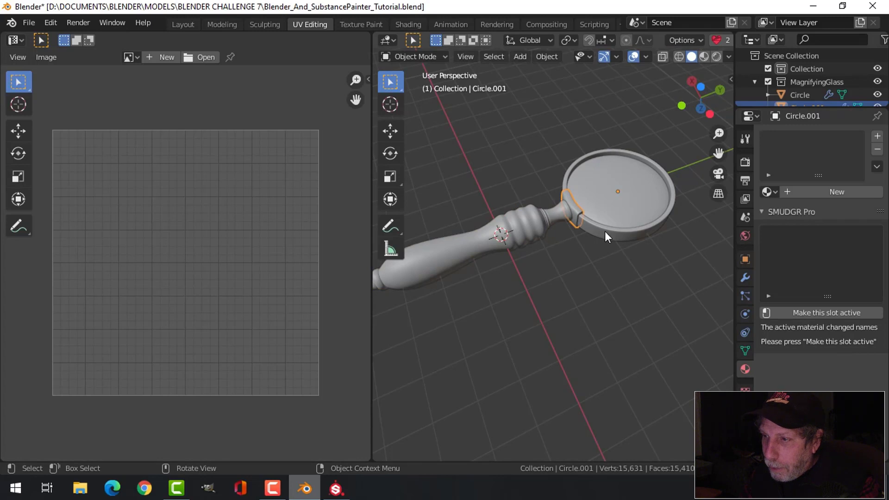
click(604, 232)
click(617, 195)
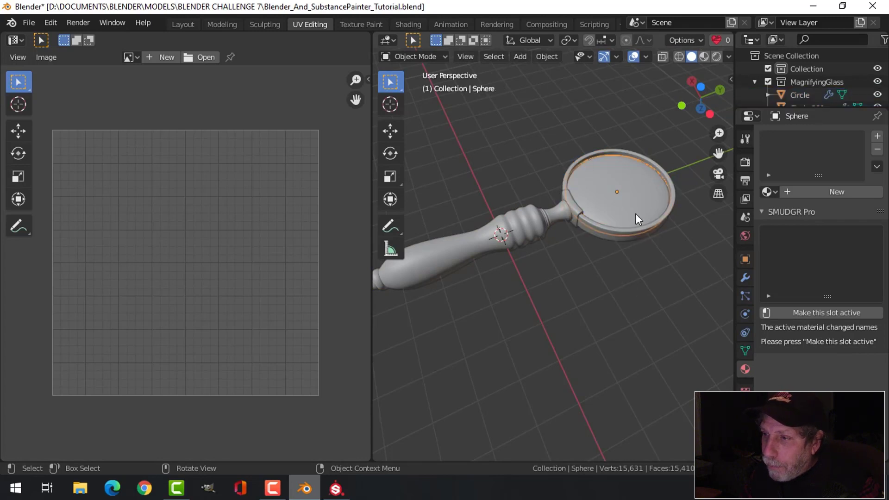
Select the handle, switch to the Layout workspace, and give the handle a new material named Handle
click(462, 256)
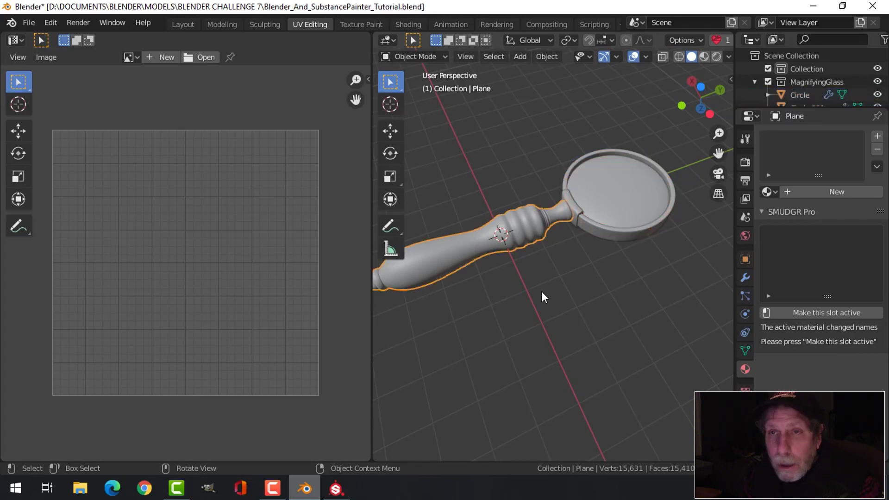
click(183, 25)
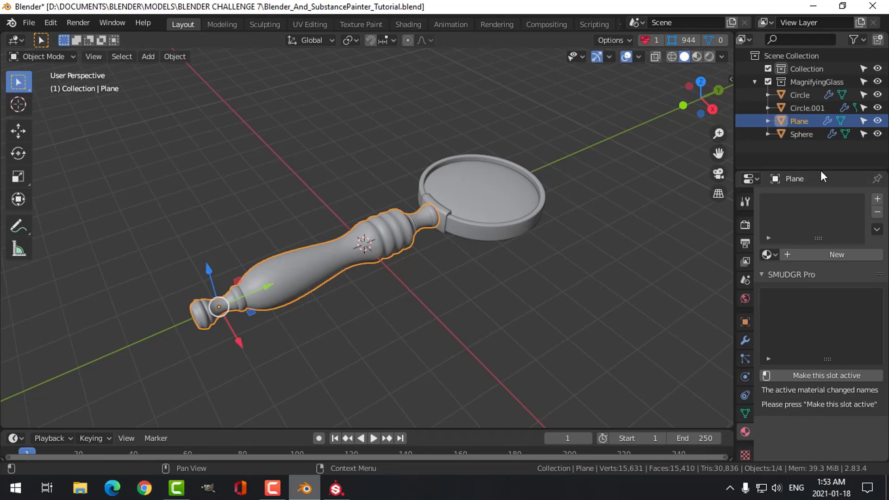
drag(820, 170, 821, 147)
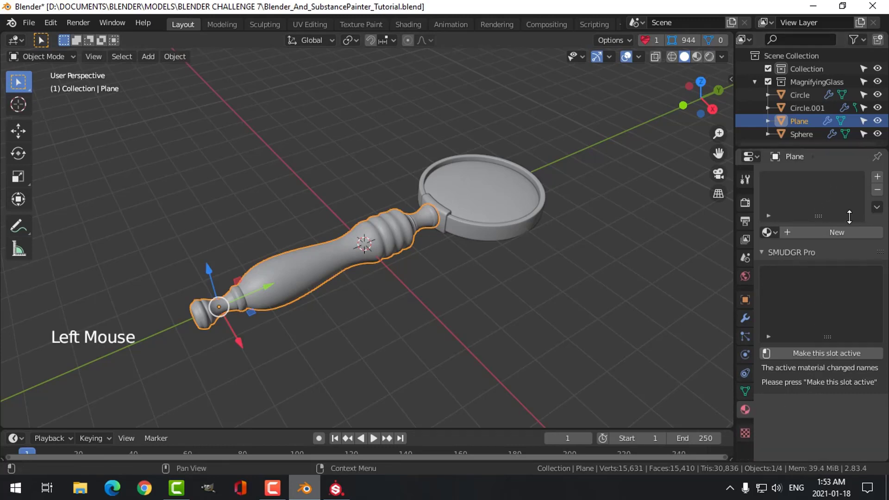
click(829, 231)
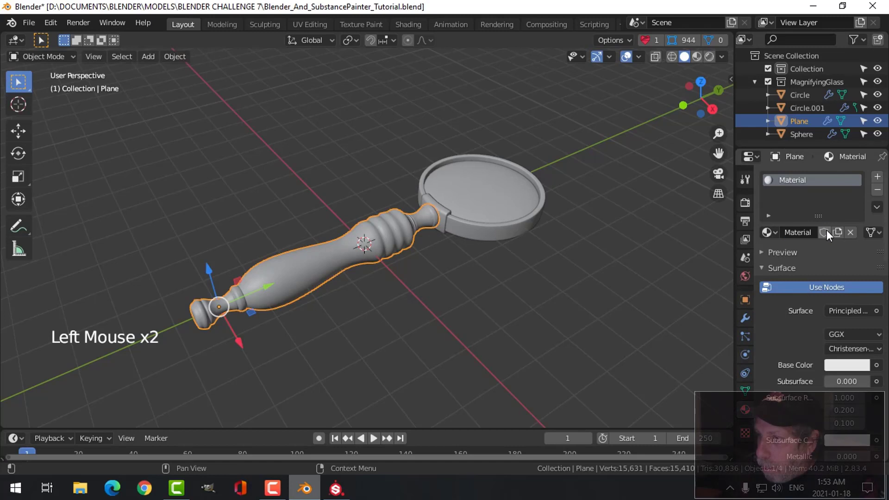
double_click(818, 177)
click(819, 177)
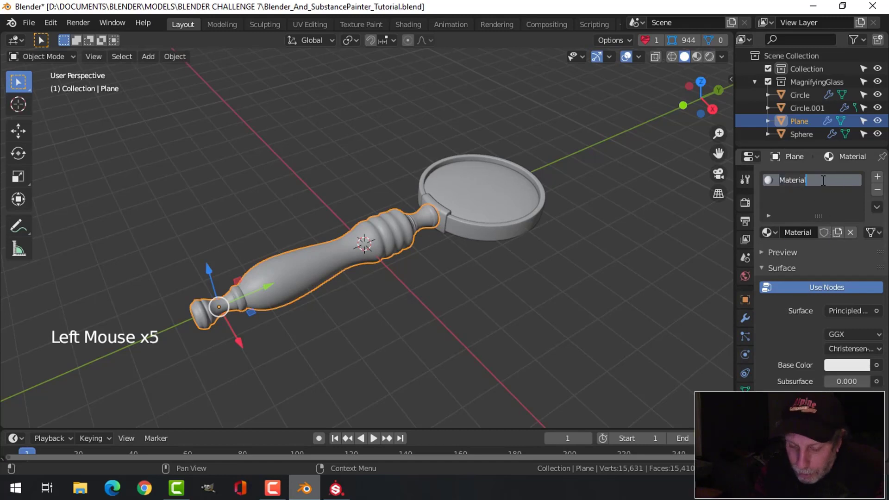
text(Handle)
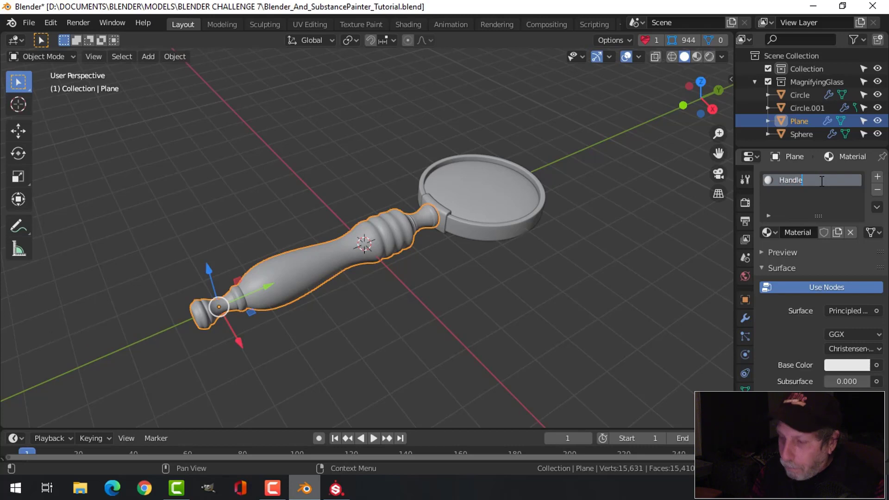
key(Return)
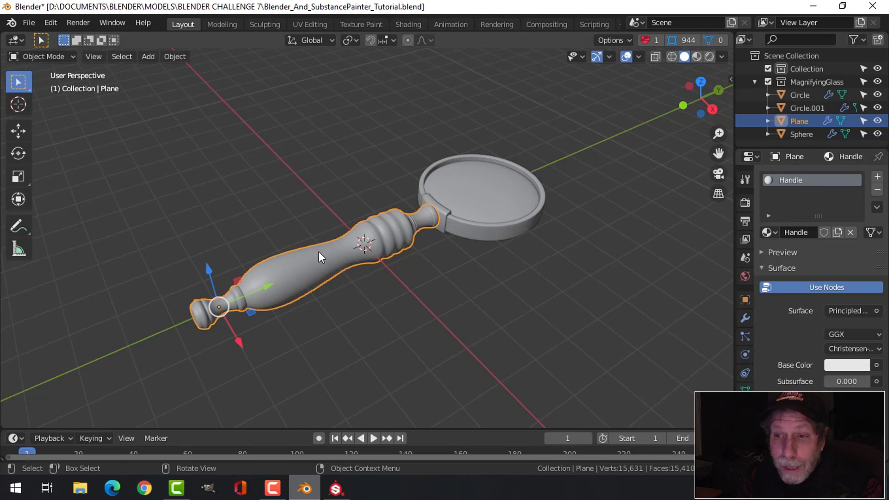
In material preview, set the Handle material's base color to H 0.539, S 0.055, V 0.906, and return to solid shading
click(697, 57)
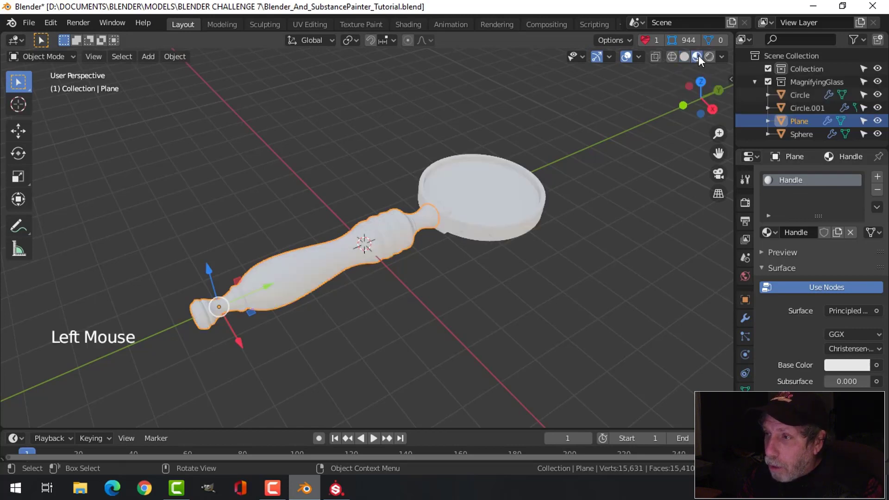
click(837, 364)
click(801, 257)
drag(801, 257, 803, 223)
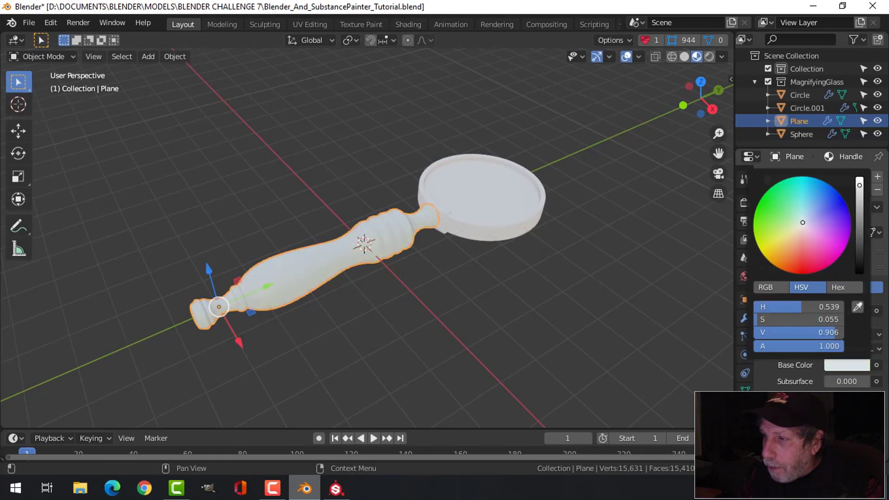
click(685, 56)
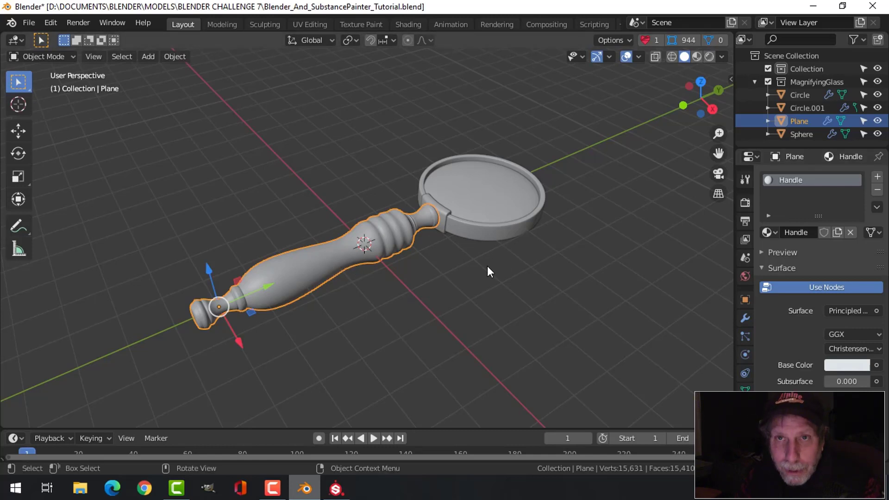
Select the collar between the handle and the rim and assign it a new material named Clip
key(alt+a)
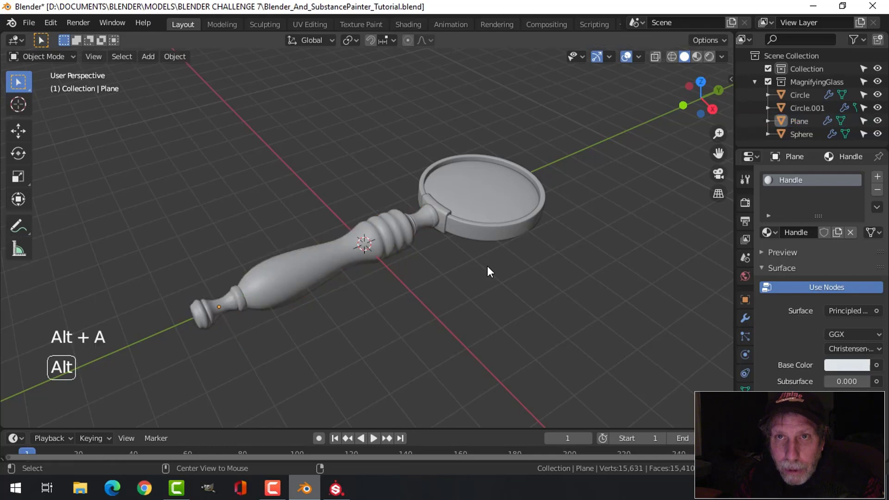
click(443, 211)
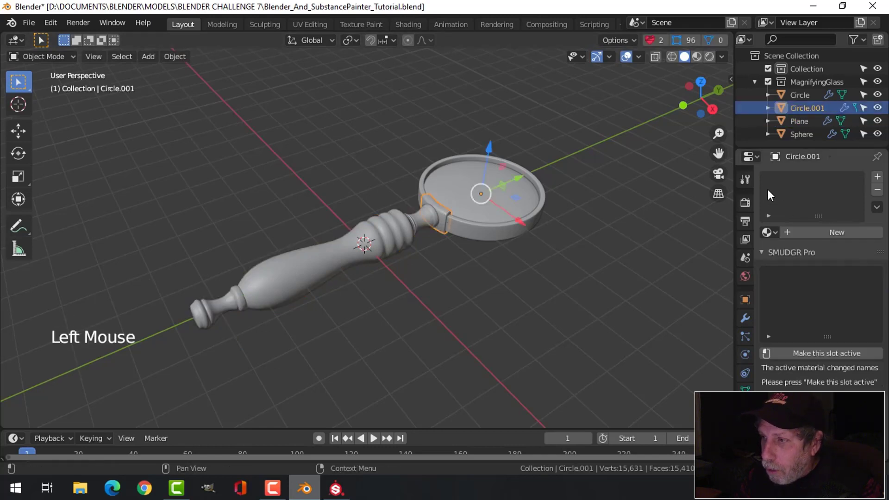
click(815, 234)
double_click(810, 182)
click(810, 182)
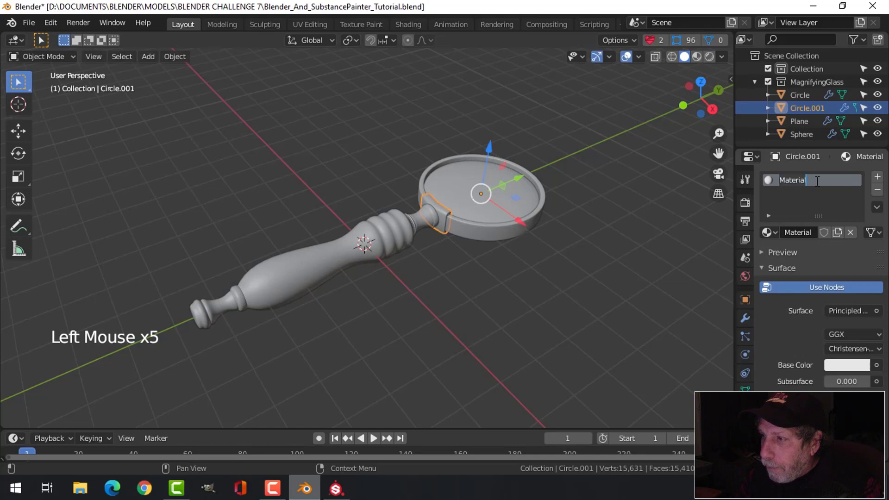
text(Cli)
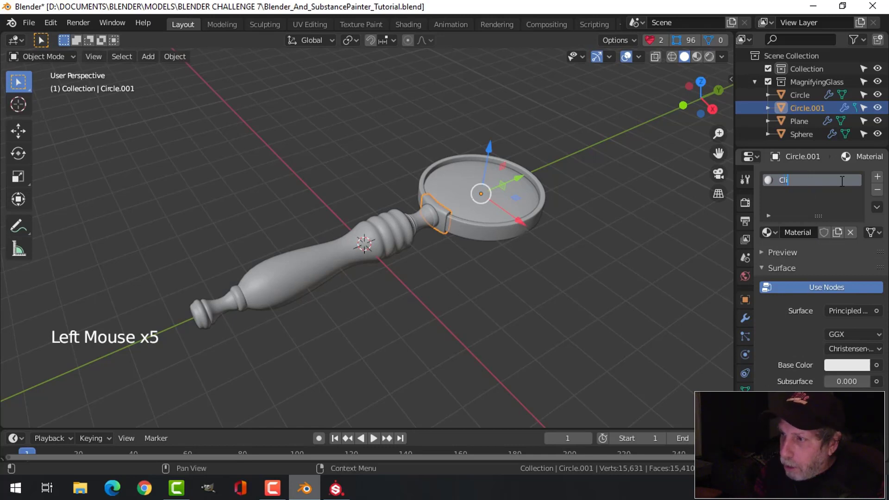
text(p)
key(Return)
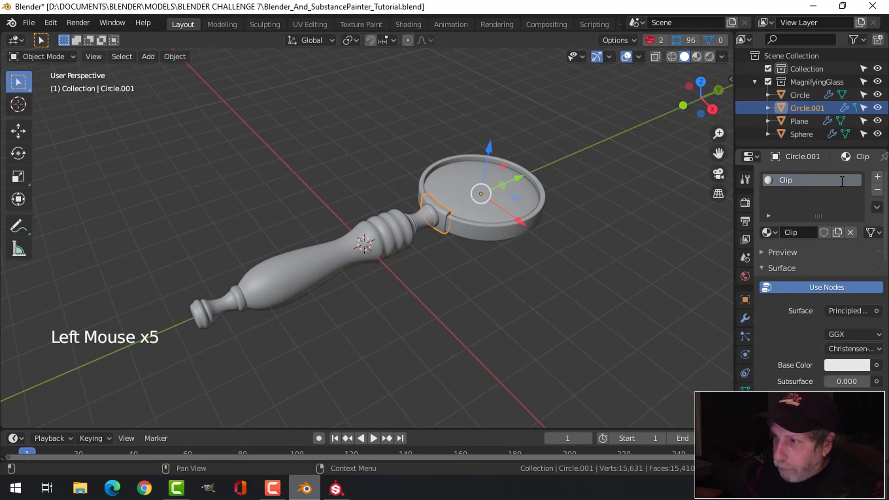
Select the ring-shaped lens rim and assign it a new material named Frame
click(496, 234)
click(813, 231)
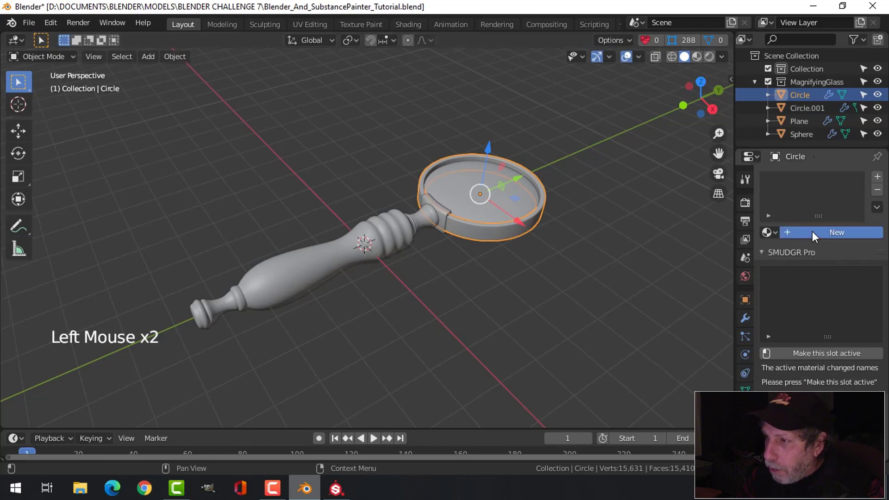
double_click(832, 179)
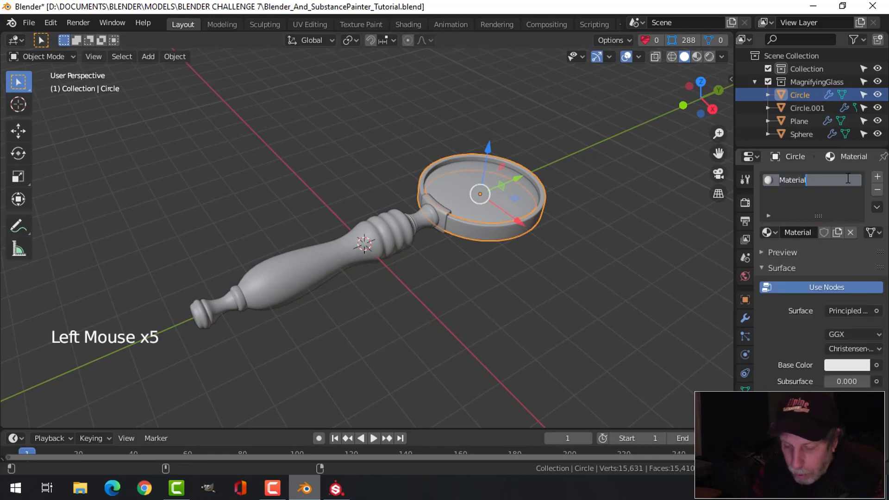
text(Frame)
key(Return)
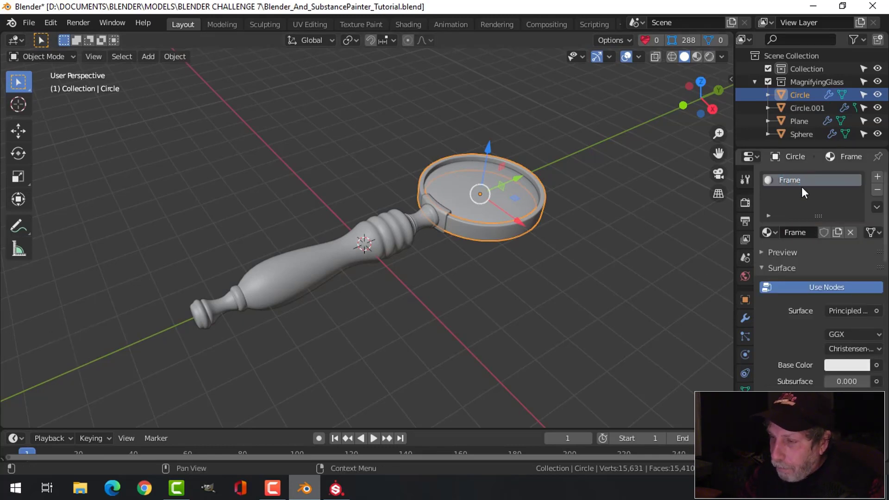
Select the lens, assign it a new material named Glass, and save the file
click(466, 192)
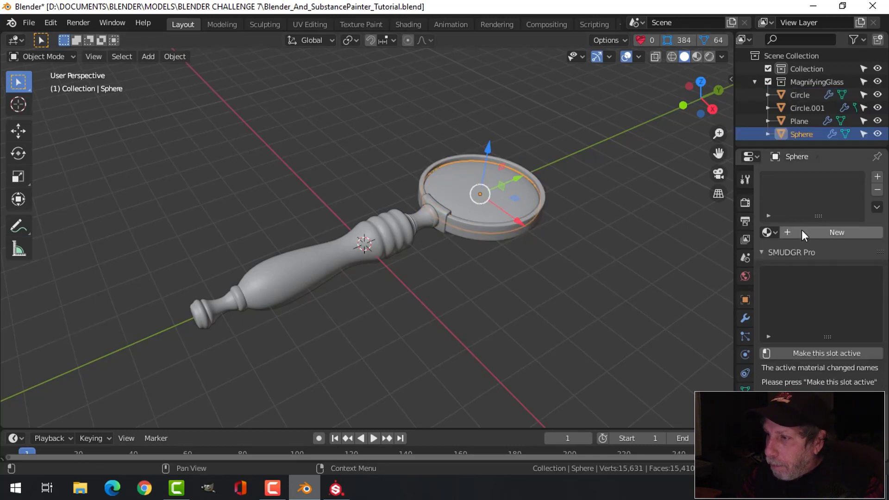
click(836, 232)
click(806, 181)
double_click(806, 181)
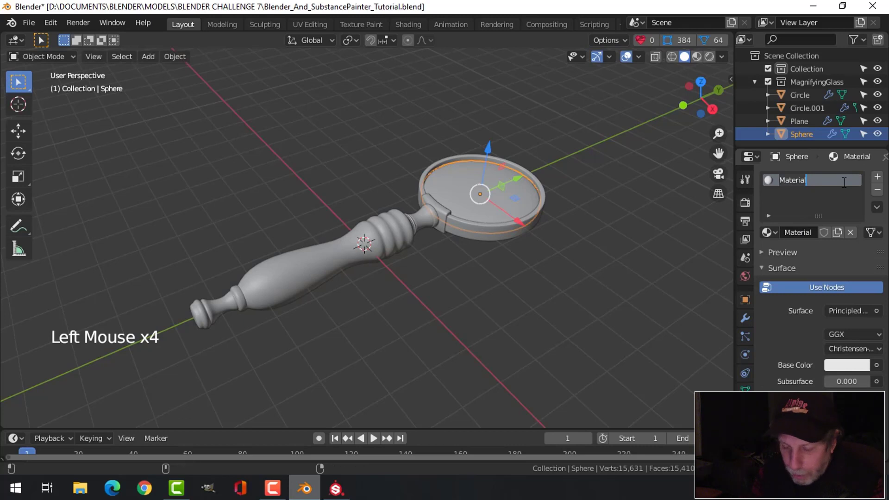
text(Glass)
key(Return)
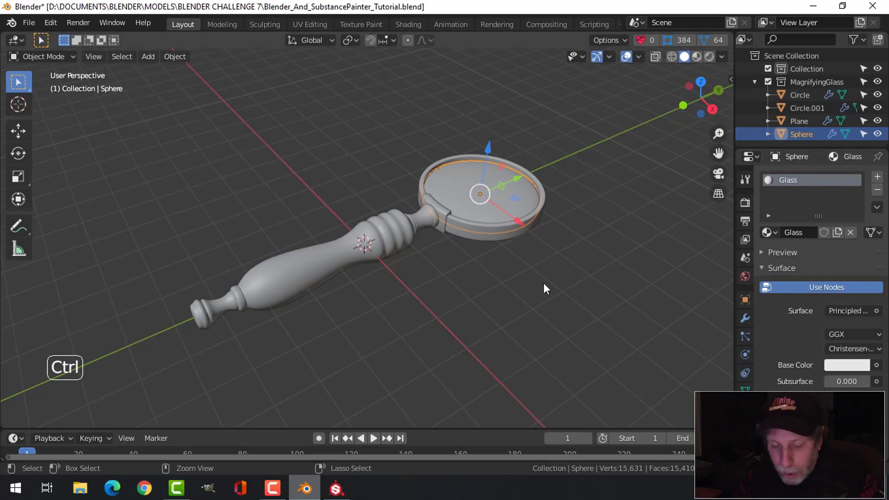
key(ctrl+s)
Check the materials of the handle, collar, rim and lens one by one, deselect everything, and save the file
key(alt+a)
click(343, 267)
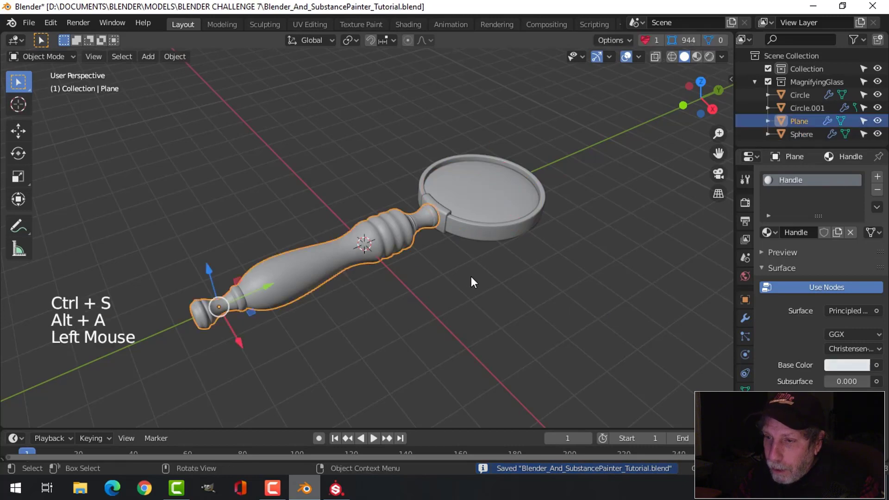
click(443, 210)
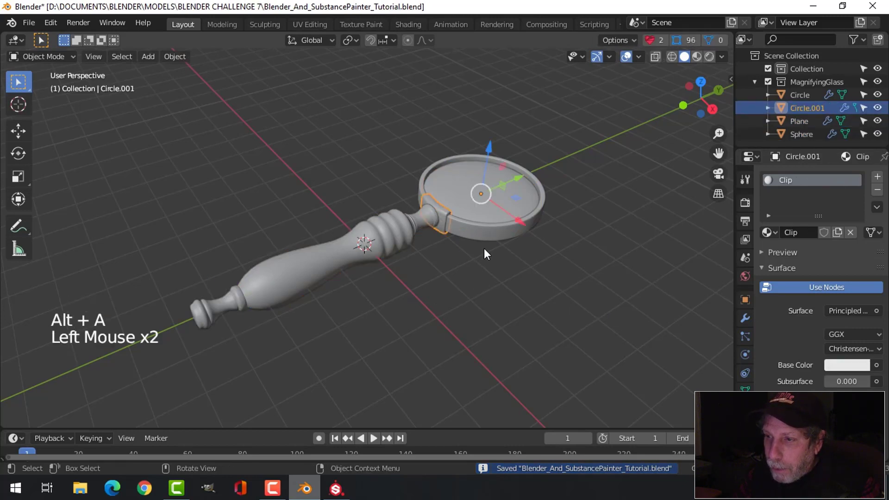
click(503, 248)
click(456, 184)
key(alt+a)
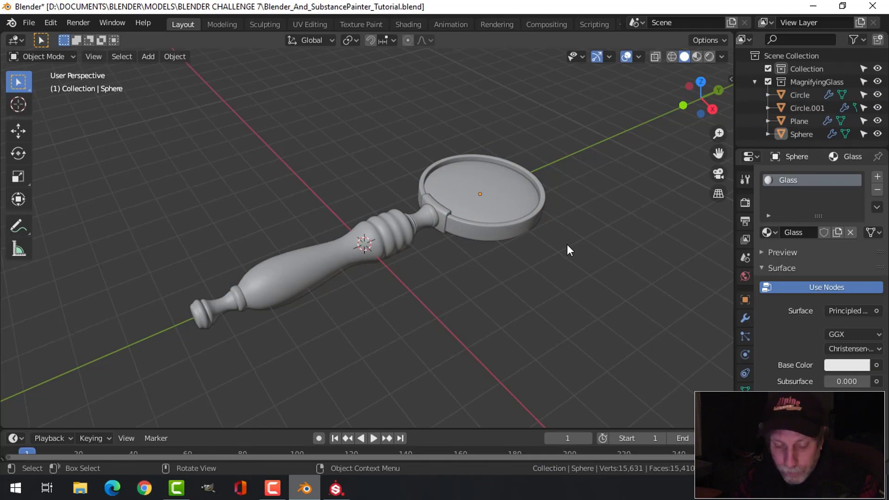
key(ctrl+s)
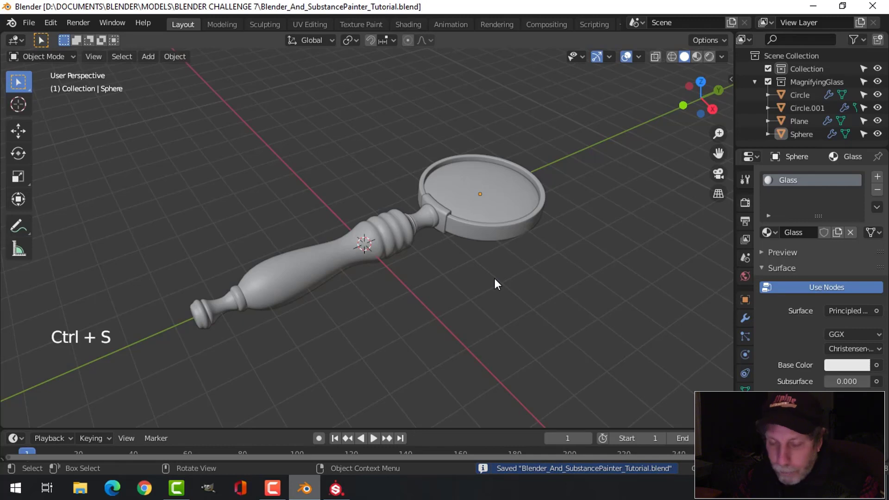
Export all magnifying glass parts as Blender_And_SubstancePainter_Tutorial.fbx to the EXPORT folder, limited to Selected Objects
key(a)
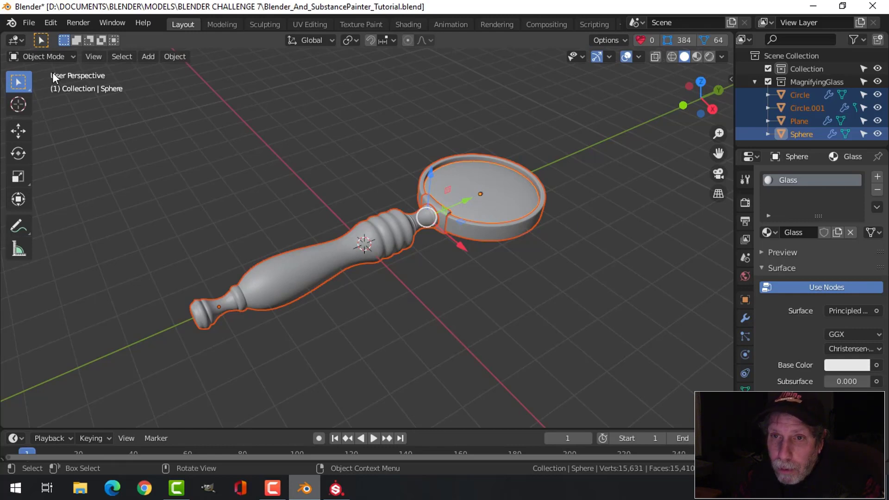
click(29, 21)
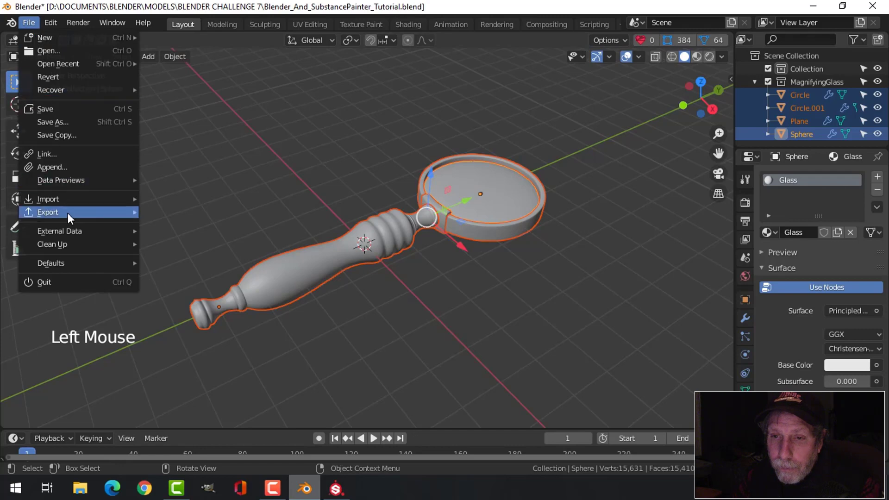
mouse_move(68, 214)
click(178, 290)
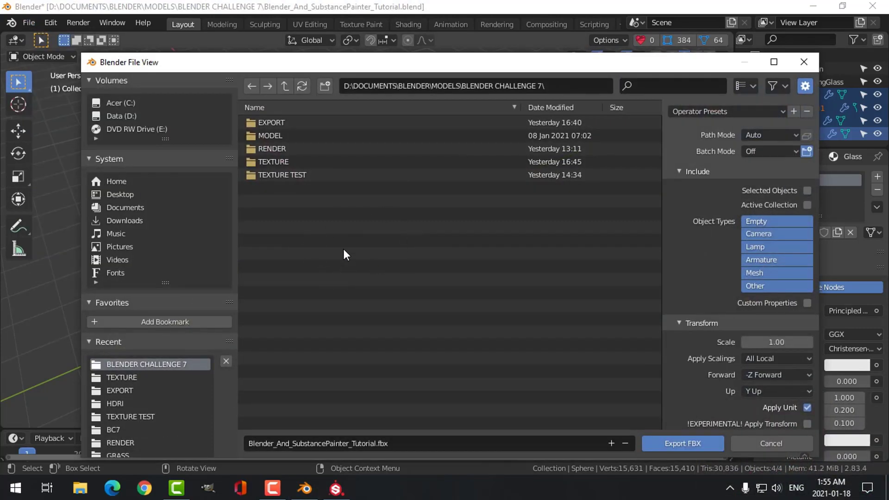
double_click(282, 123)
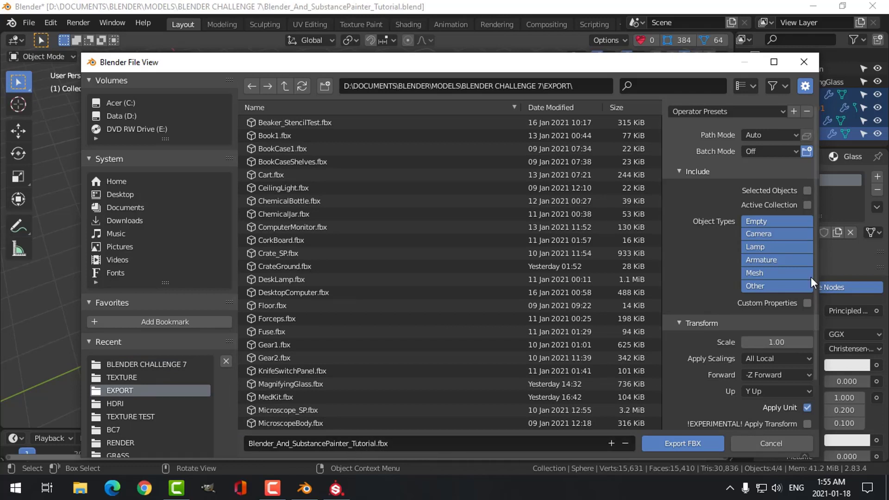
click(807, 191)
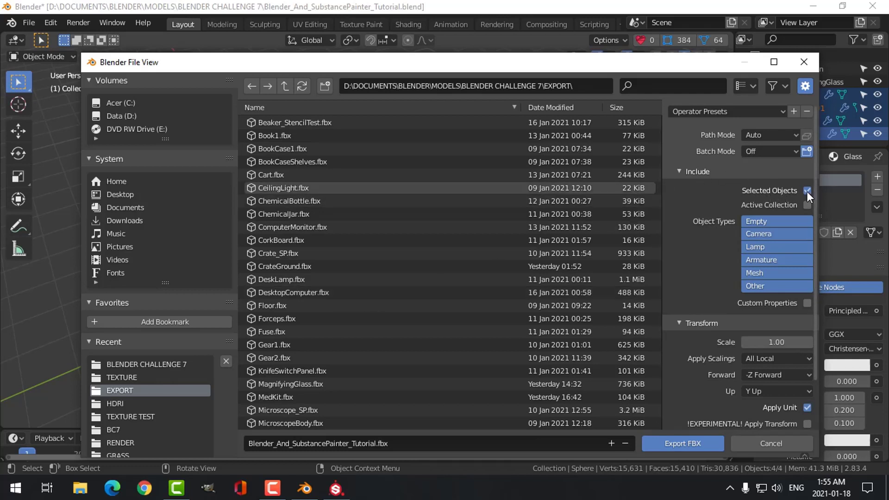
click(683, 445)
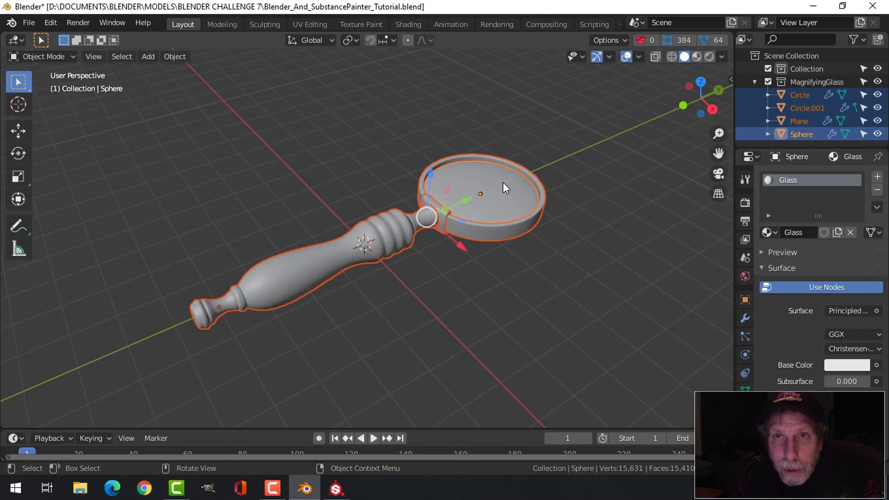
Switch to Substance Painter, start a new project, and choose Blender_And_SubstancePainter_Tutorial.fbx as its mesh file
click(336, 489)
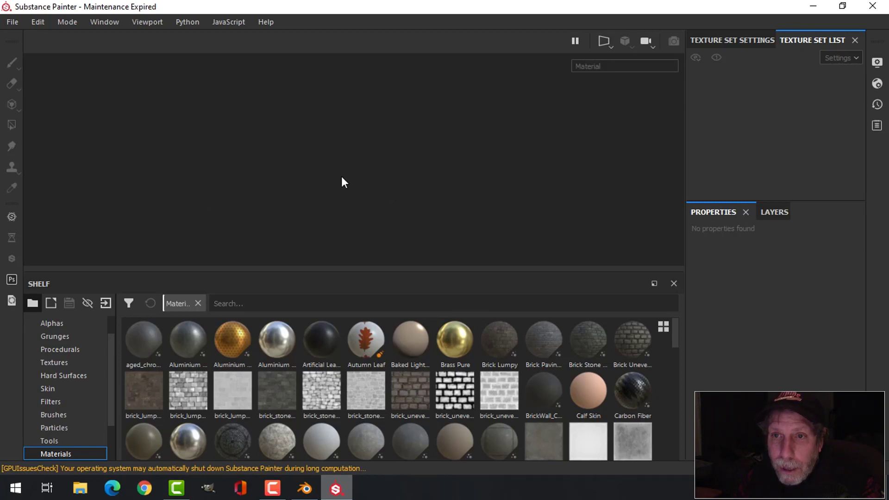
click(12, 22)
click(25, 37)
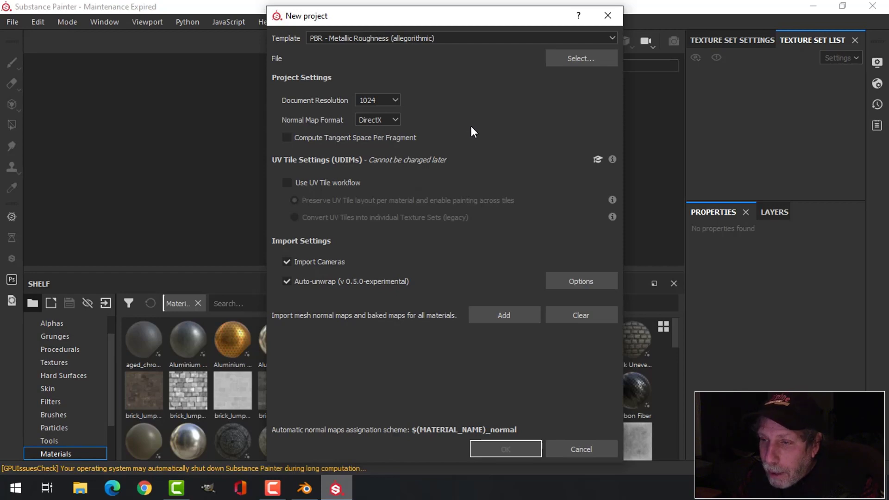
click(585, 63)
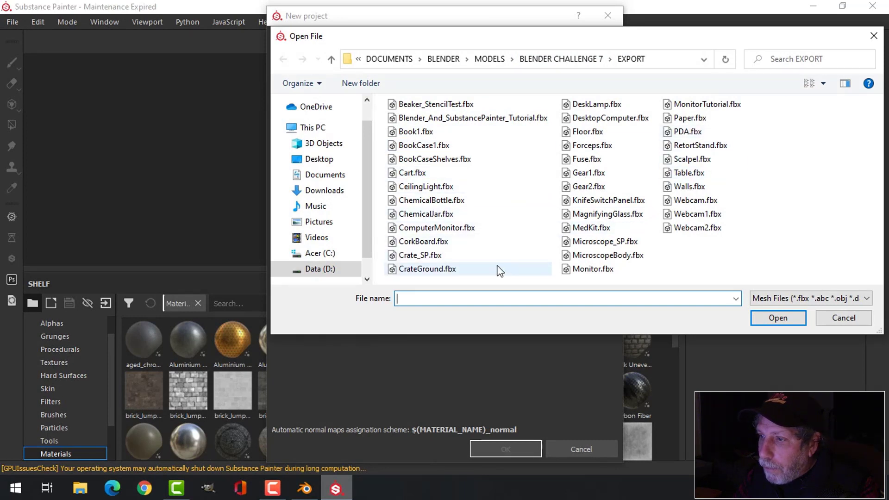
click(482, 119)
click(776, 323)
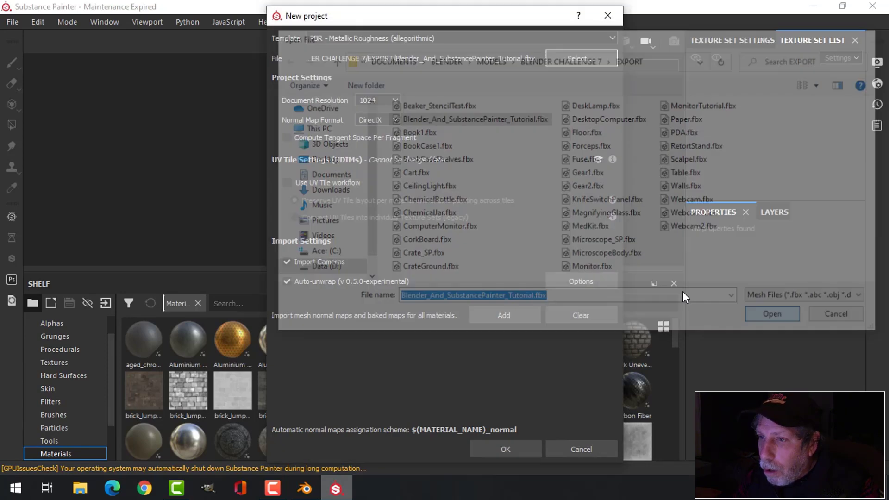
Create the project with the PBR - Metallic Roughness template and inspect the imported magnifying glass around the handle and rim
click(504, 449)
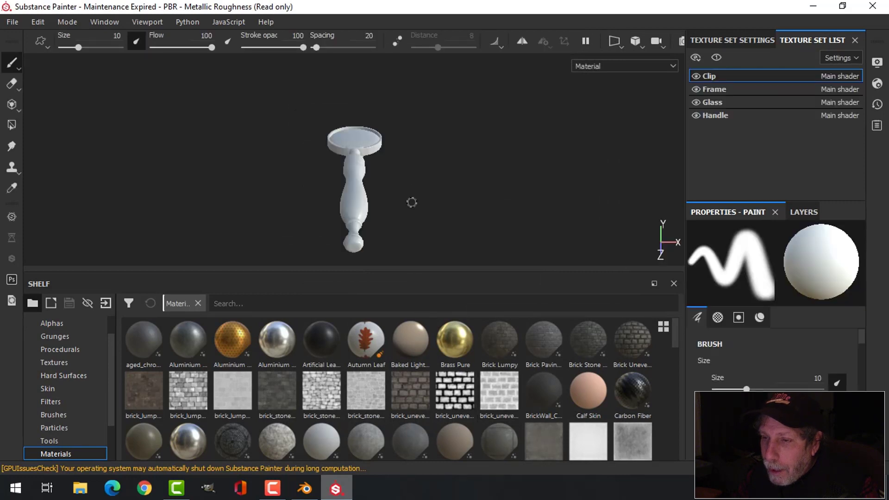
alt+drag(404, 198, 266, 195)
scroll(339, 207, up, 5)
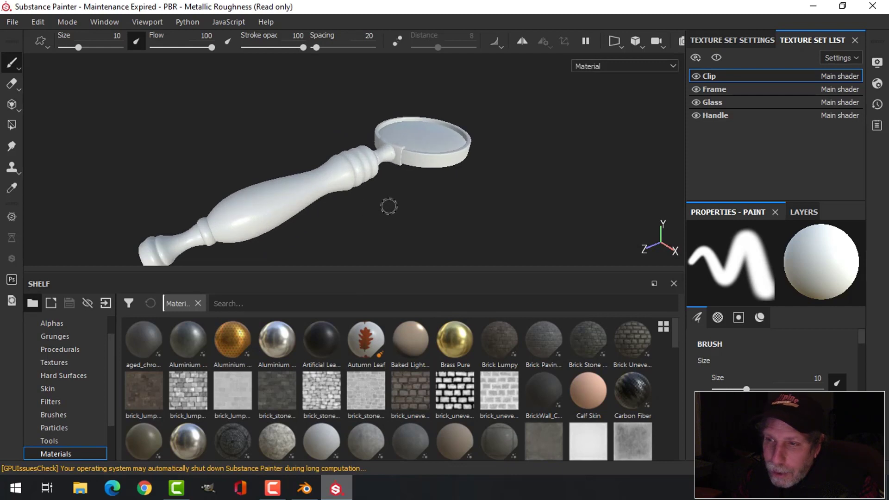
mouse_move(389, 207)
alt+mouse_down()
mouse_move(251, 170)
mouse_move(324, 162)
mouse_move(389, 195)
mouse_move(359, 141)
mouse_move(391, 208)
mouse_move(297, 210)
mouse_move(415, 206)
mouse_move(479, 188)
mouse_move(367, 198)
mouse_move(360, 216)
mouse_move(370, 196)
mouse_move(347, 206)
mouse_move(381, 210)
mouse_move(377, 198)
alt+mouse_up()
scroll(371, 207, down, 2)
scroll(370, 206, up, 5)
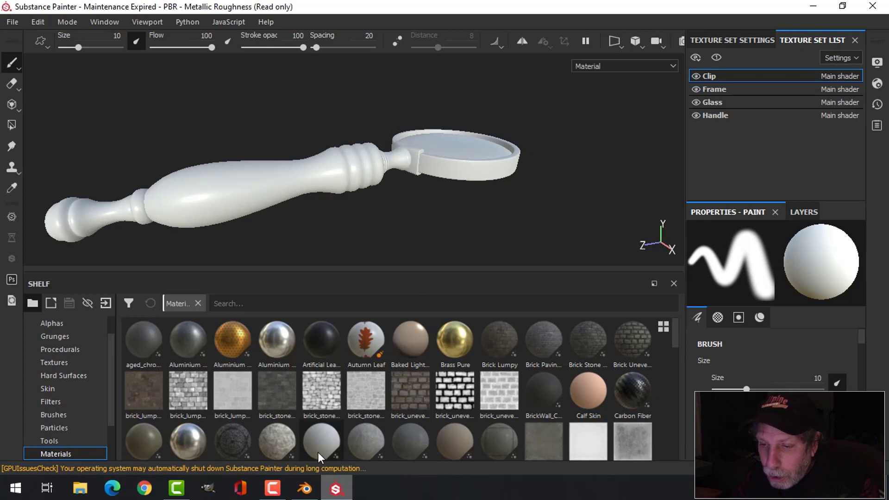
Switch to Blender and recalculate the normals of the whole rim mesh to the inside
click(304, 488)
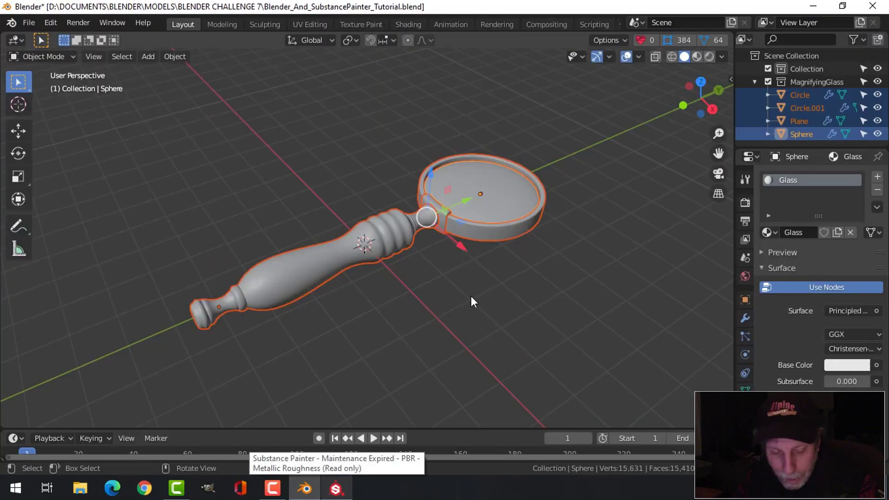
key(alt+a)
click(488, 228)
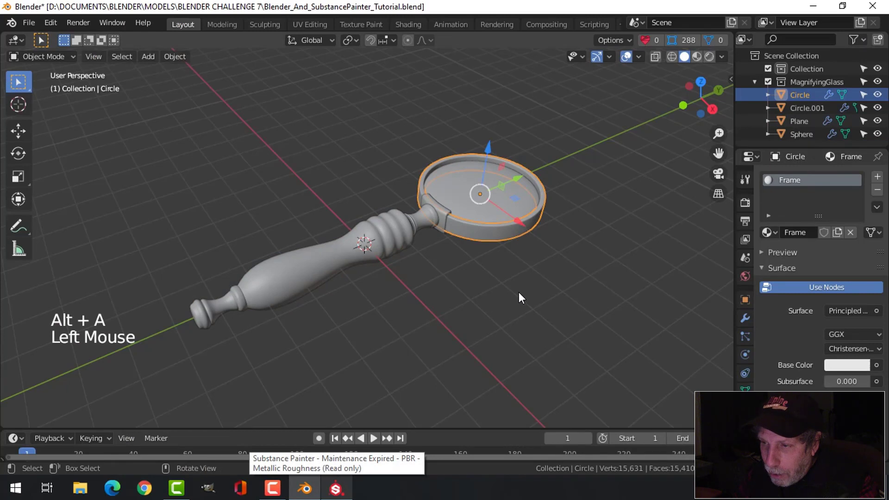
key(Tab)
key(a)
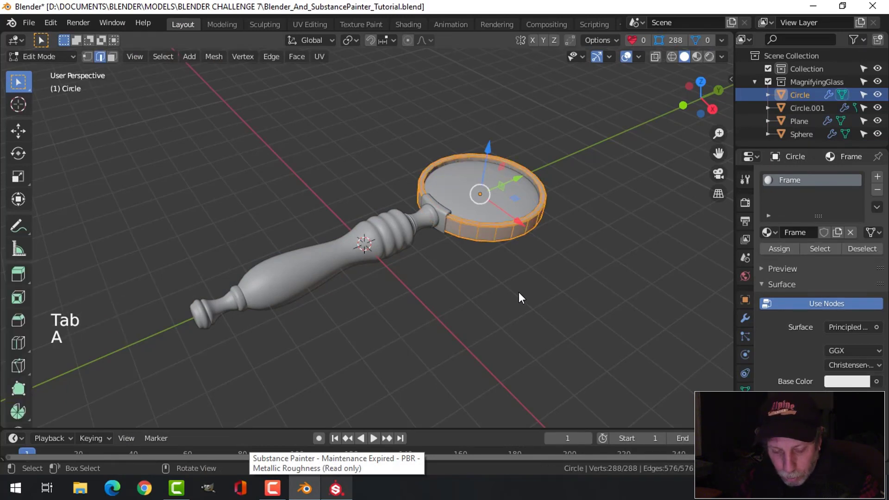
key(alt+n)
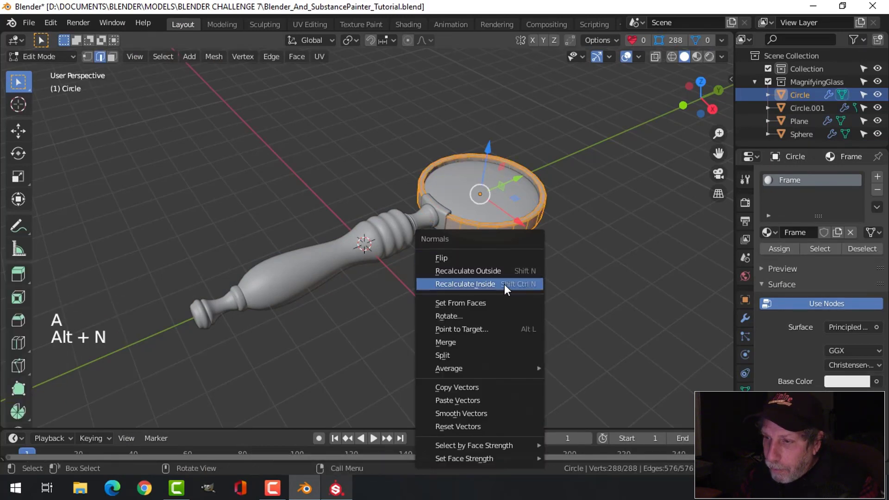
click(506, 288)
key(Tab)
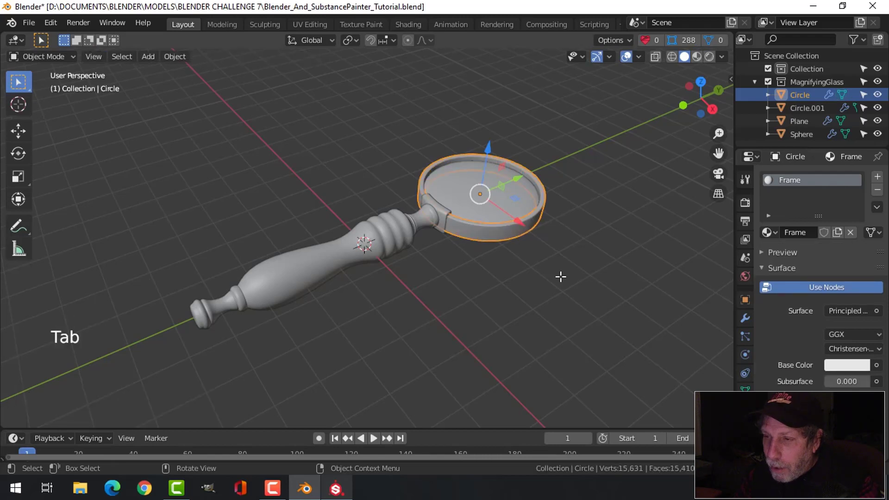
Select all magnifying glass parts and check their normals with the Face Orientation overlay, turning it off when done
key(a)
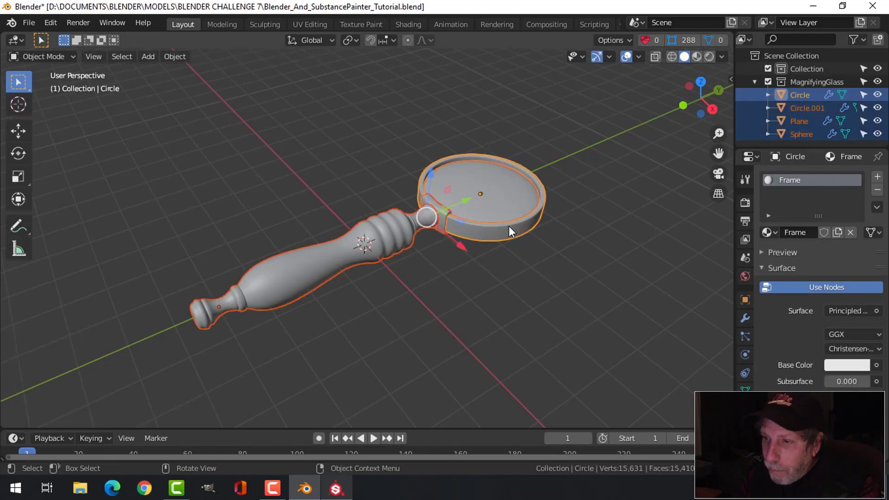
click(639, 57)
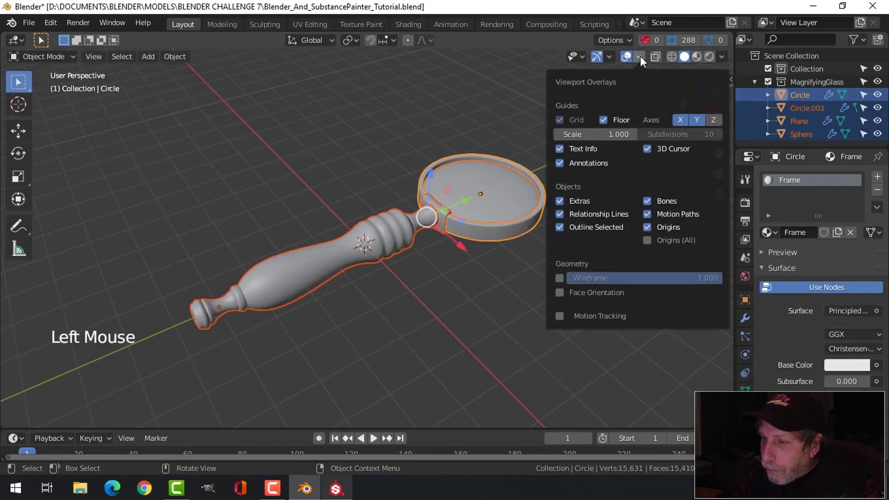
click(591, 294)
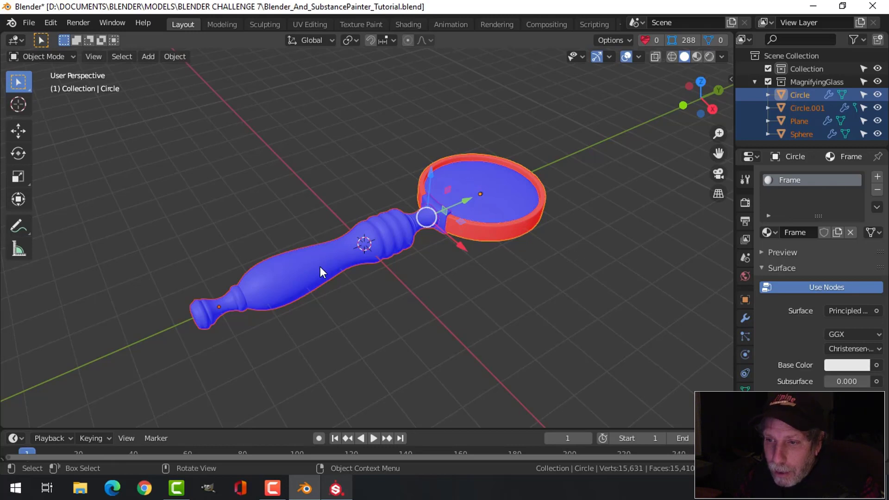
click(639, 57)
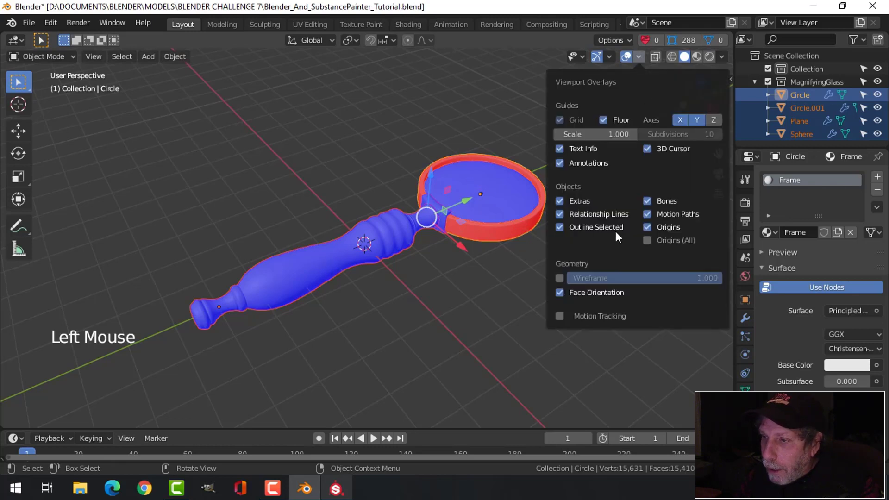
click(602, 292)
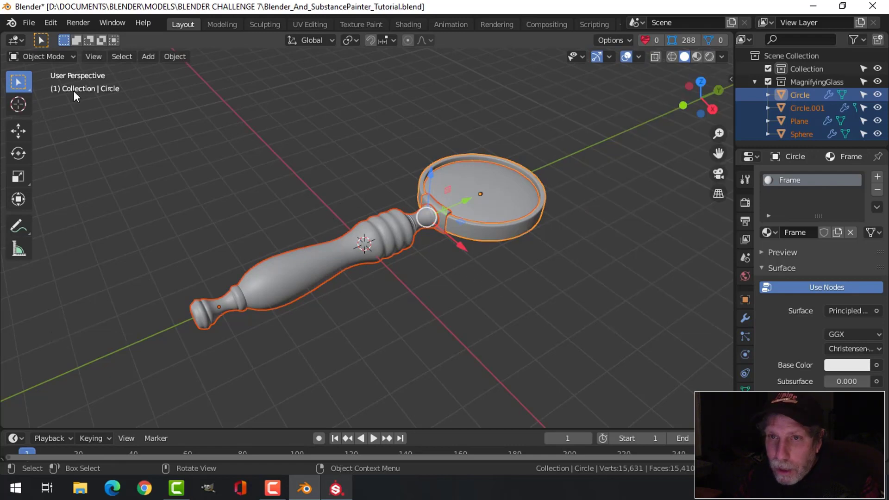
Export the selected parts as FBX over Blender_And_SubstancePainter_Tutorial.fbx in the EXPORT folder, limited to Selected Objects
click(27, 22)
mouse_move(55, 212)
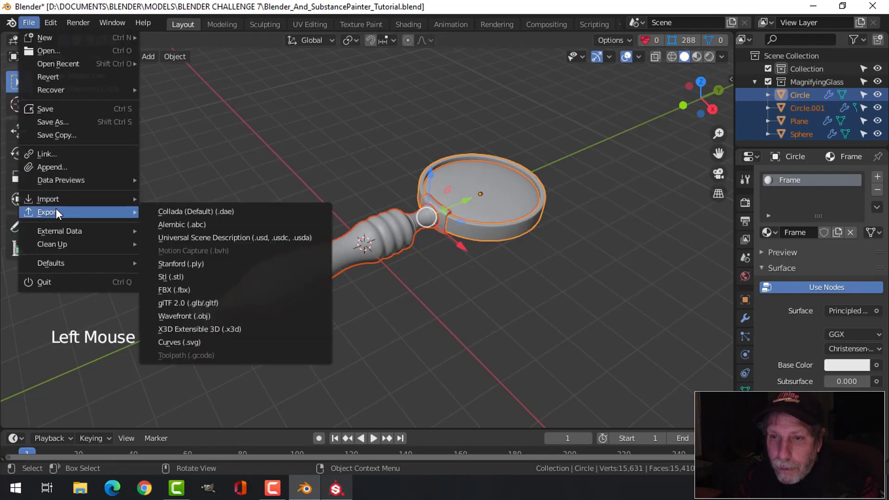
click(271, 289)
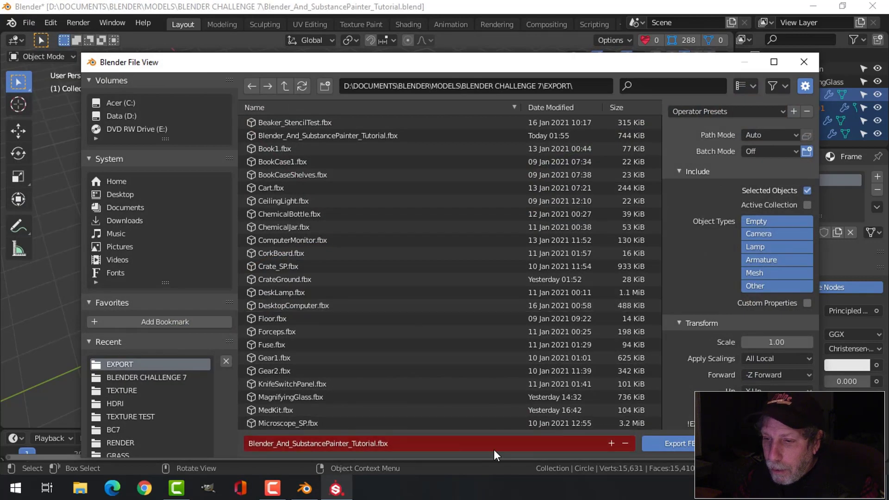
click(680, 443)
Switch to Substance Painter and create a new project from Blender_And_SubstancePainter_Tutorial.fbx, discarding the changes to the open project
click(336, 488)
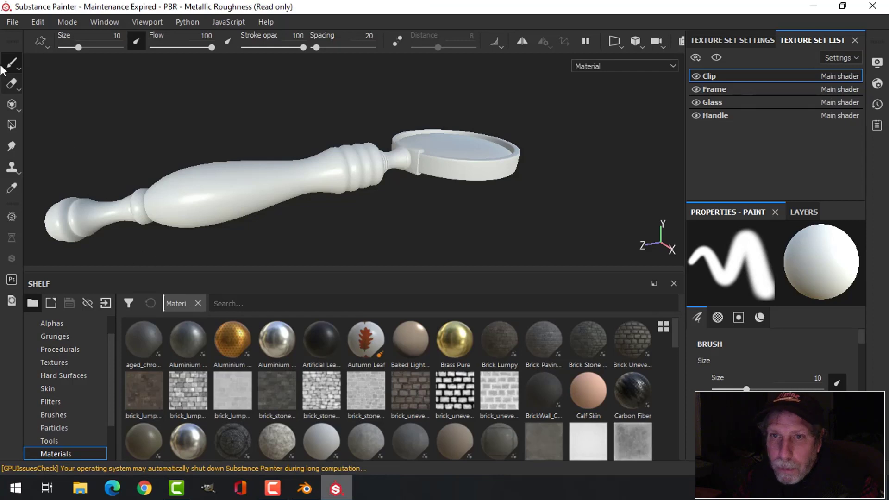
mouse_move(440, 166)
alt+mouse_down()
mouse_move(417, 182)
mouse_move(414, 167)
alt+mouse_up()
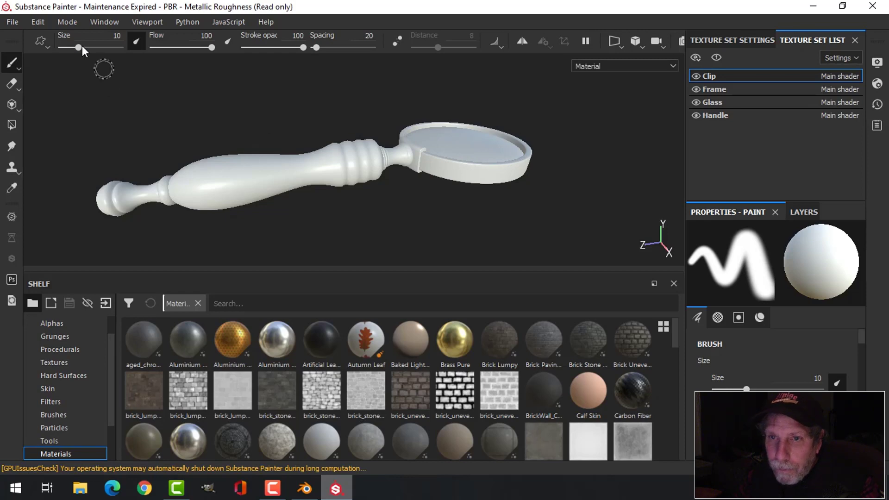
click(12, 22)
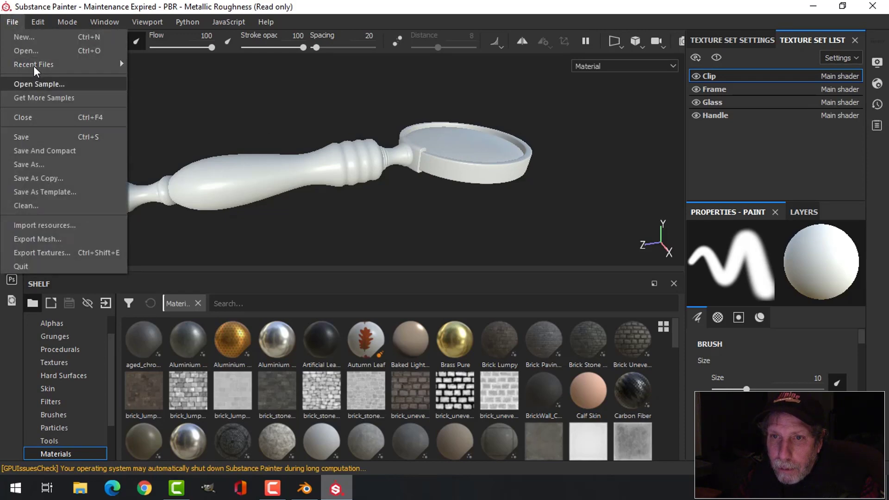
click(25, 37)
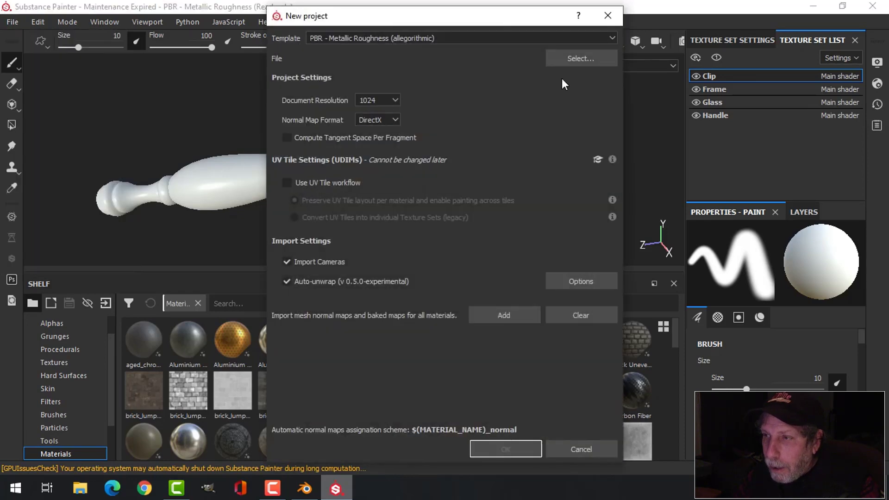
click(580, 59)
click(472, 117)
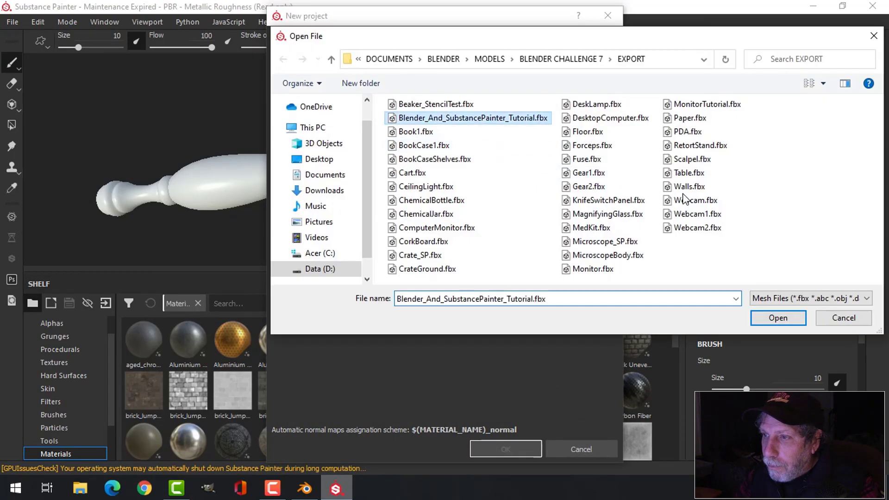
click(779, 318)
click(510, 450)
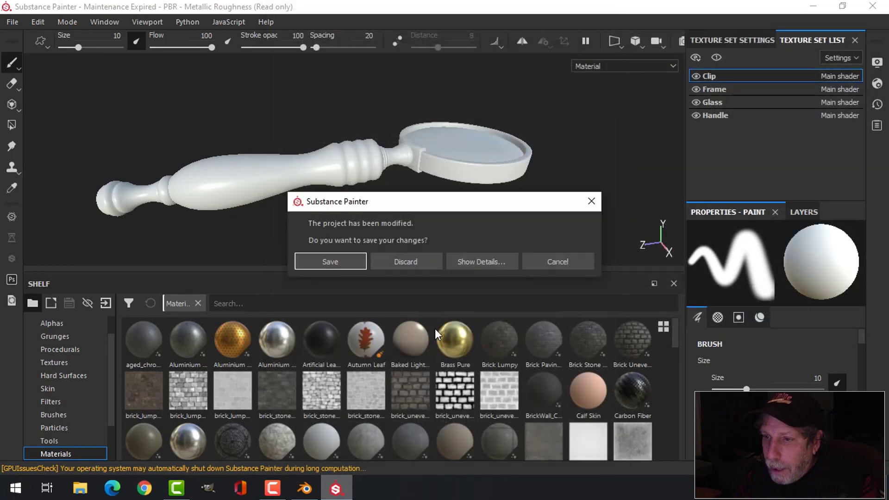
click(416, 260)
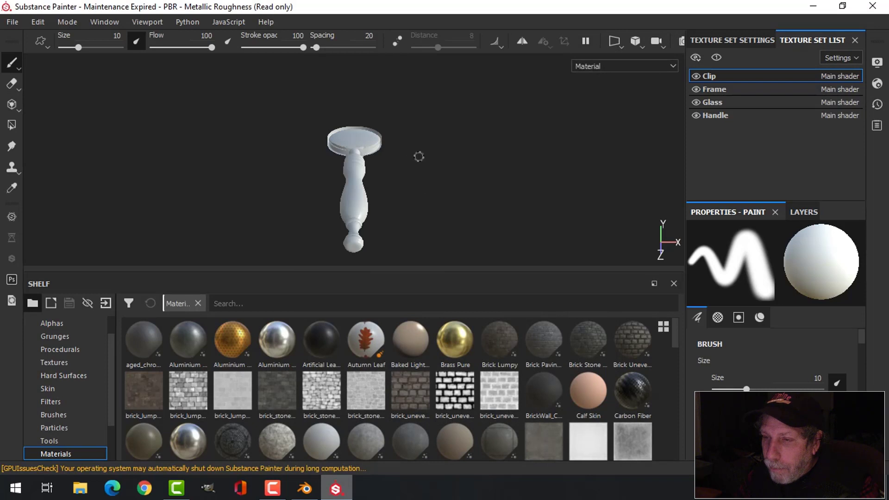
Inspect the rim and lens of the imported magnifying glass up close for shading problems caused by the normals
alt+drag(419, 156, 468, 181)
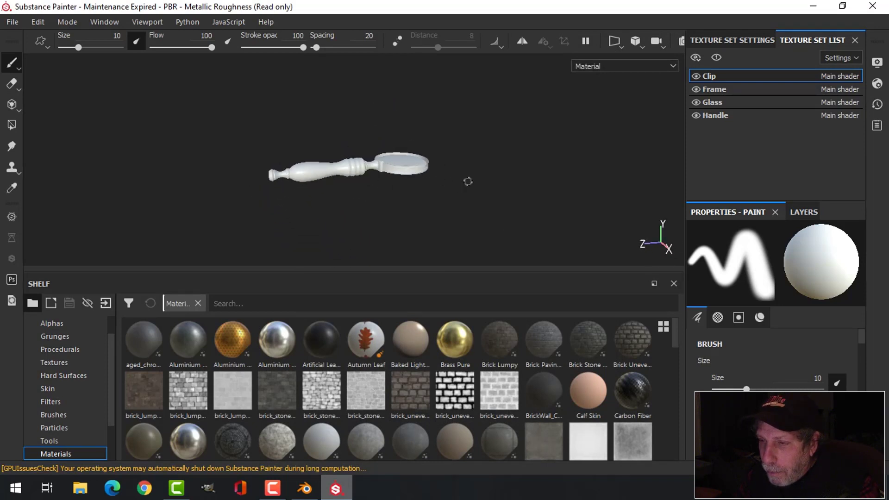
scroll(467, 181, up, 5)
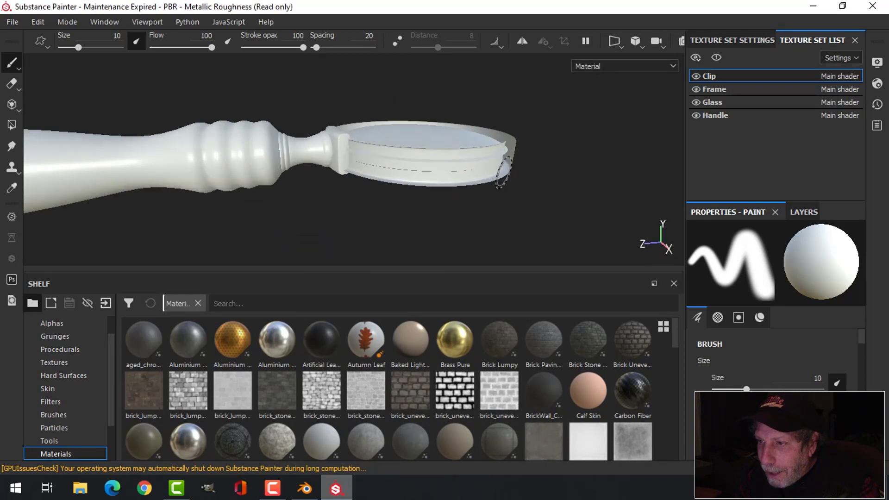
mouse_move(433, 149)
alt+mouse_down()
mouse_move(468, 195)
mouse_move(512, 163)
mouse_move(574, 143)
mouse_move(572, 171)
mouse_move(440, 169)
mouse_move(383, 133)
mouse_move(388, 163)
mouse_move(449, 172)
alt+mouse_up()
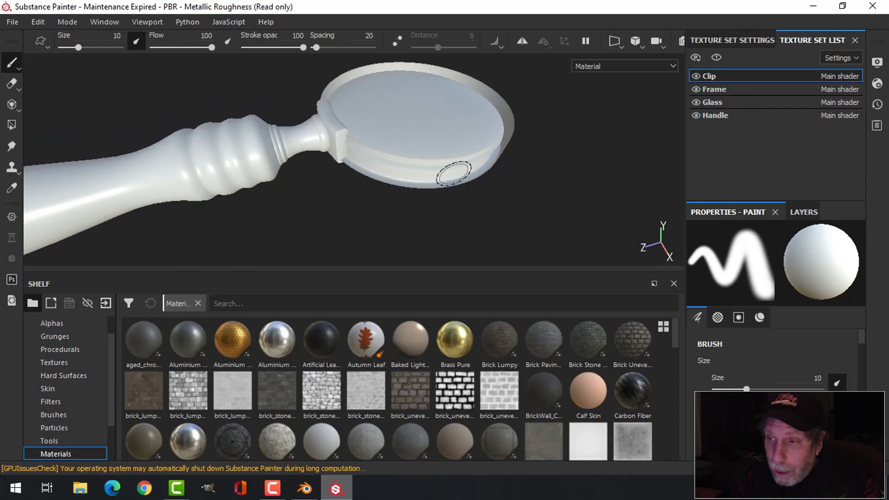
mouse_move(473, 175)
alt+mouse_down()
mouse_move(445, 149)
mouse_move(477, 174)
alt+mouse_up()
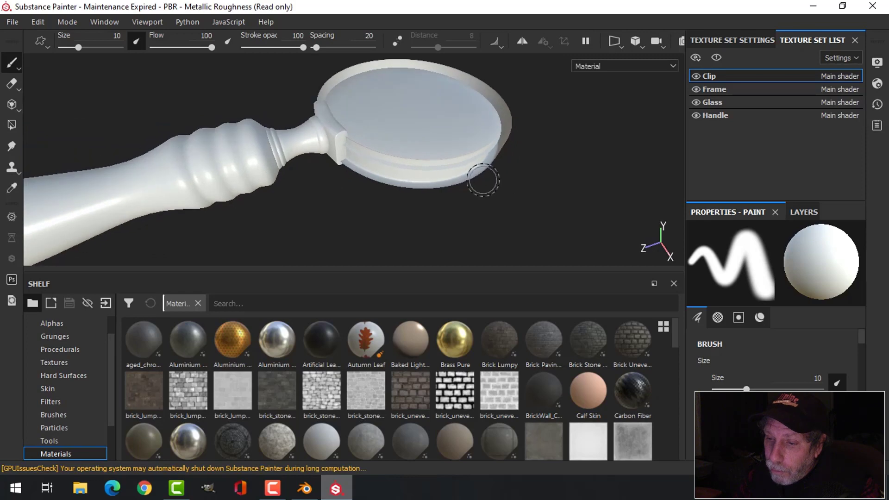
Switch to Blender, select only the rim, and turn on the Face Orientation overlay
click(304, 488)
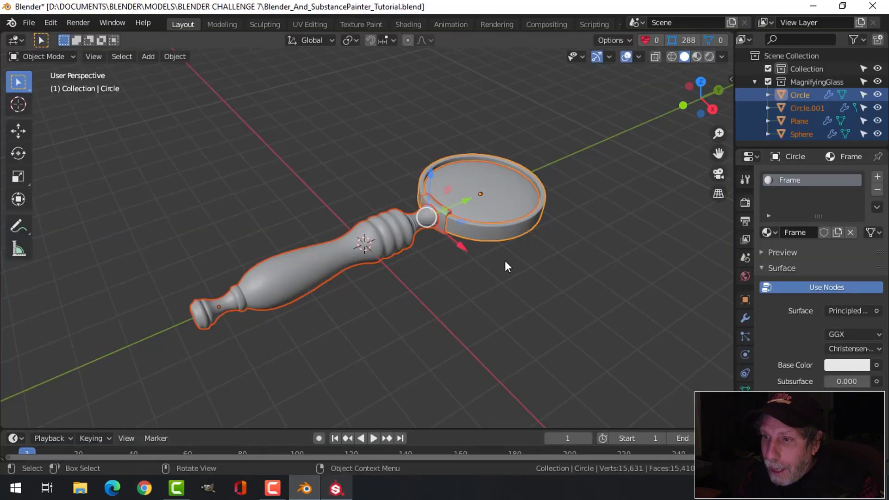
click(504, 227)
click(507, 237)
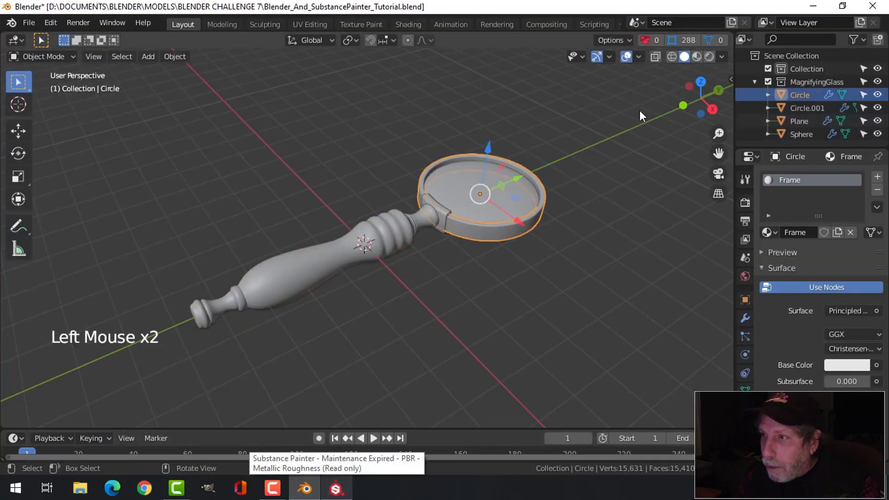
click(639, 57)
click(595, 293)
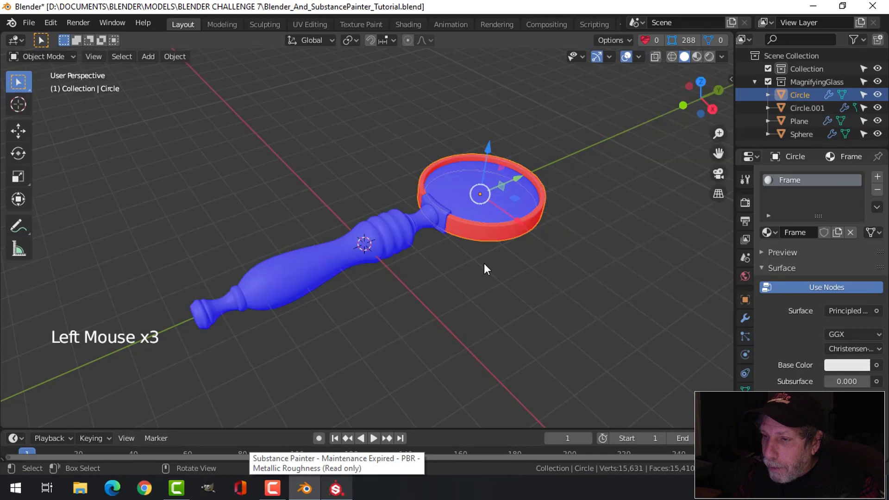
Recalculate the normals of the whole rim mesh to the outside and deselect its geometry
key(Tab)
key(a)
key(alt+n)
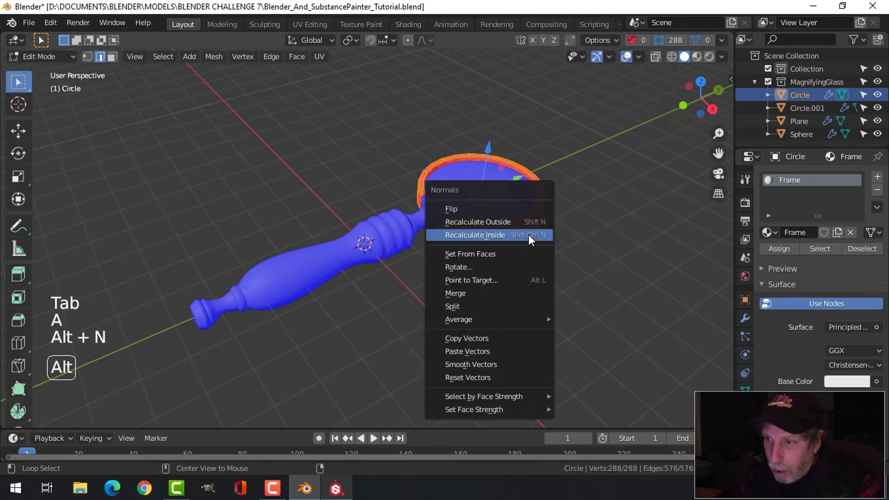
click(477, 221)
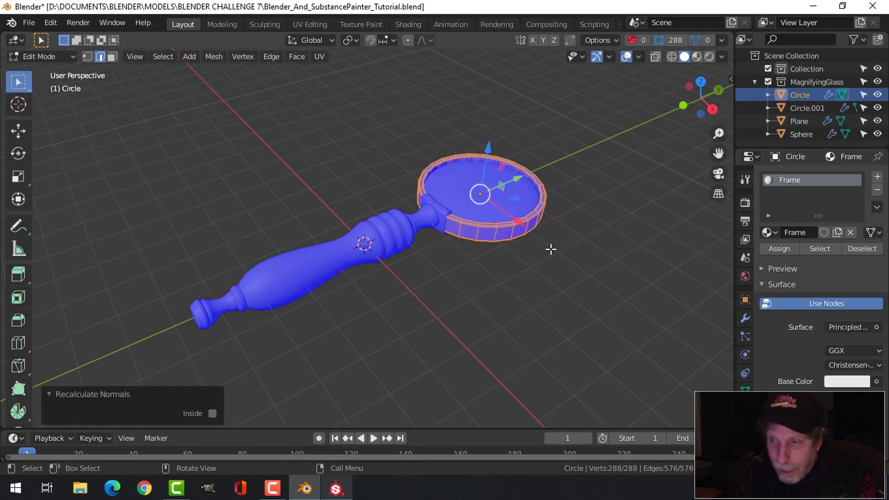
key(alt+a)
Turn off the Face Orientation overlay, return the rim to Object Mode, and save the file
click(639, 56)
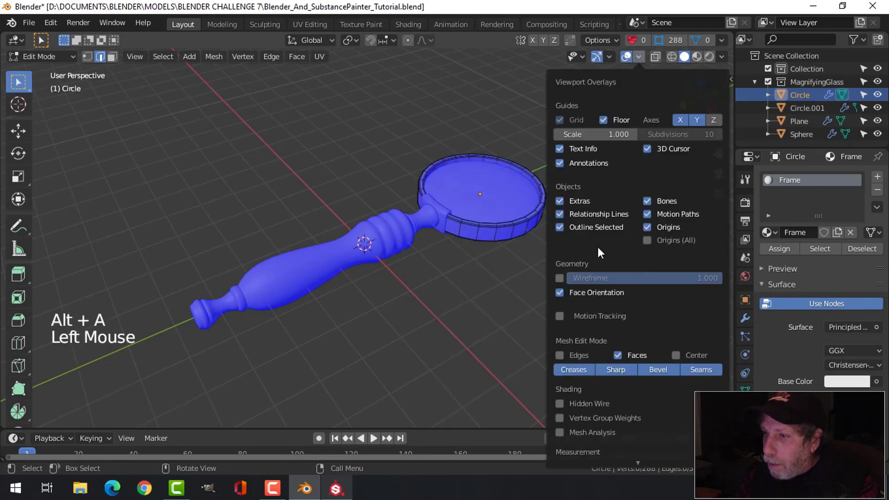
click(561, 292)
key(Tab)
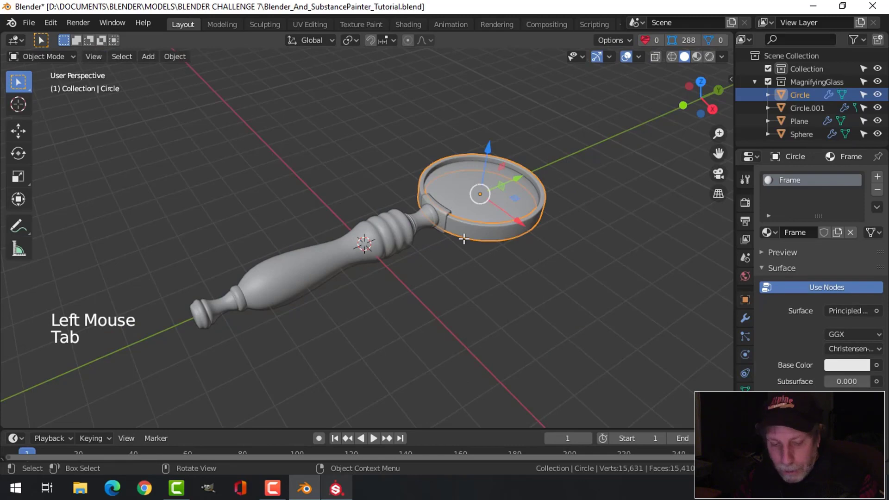
key(ctrl+s)
Select all parts of the magnifying glass and export them as FBX, overwriting Blender_And_SubstancePainter_Tutorial.fbx in the EXPORT folder
key(a)
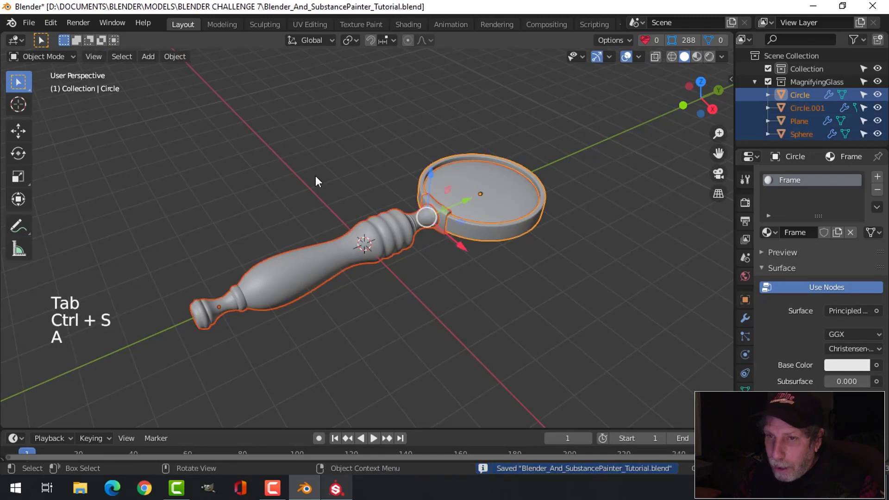
click(29, 22)
mouse_move(70, 212)
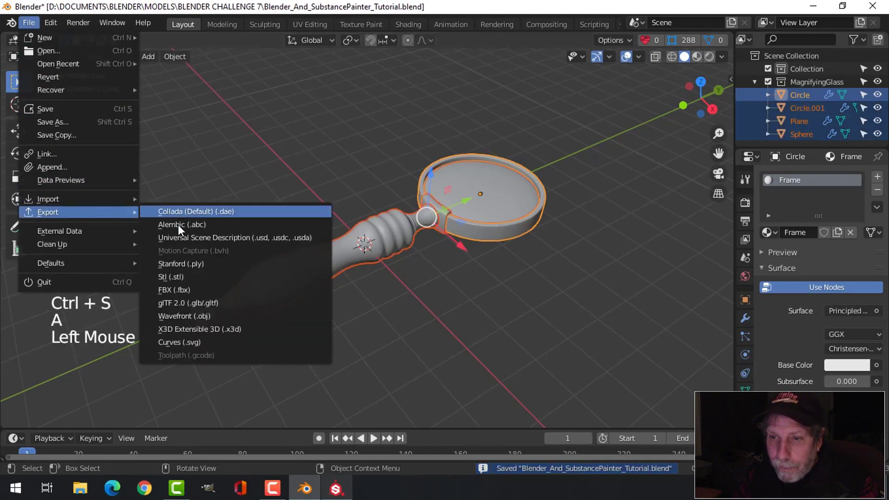
click(181, 291)
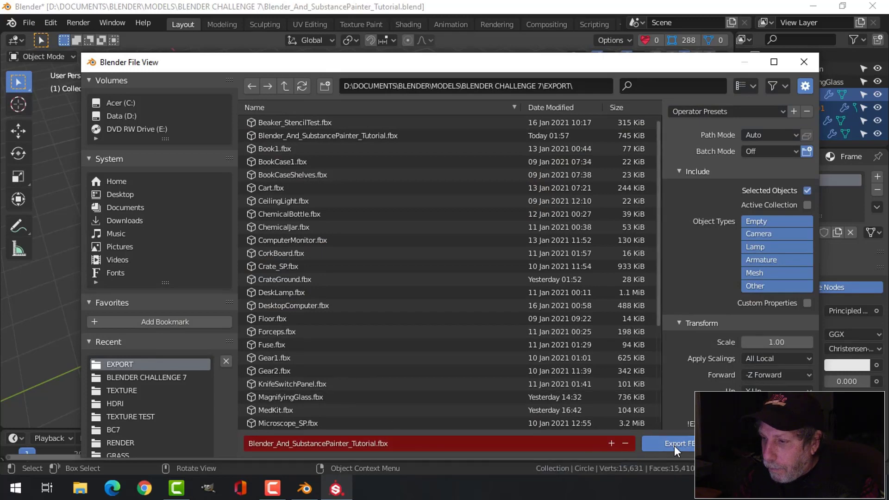
click(671, 439)
Switch to Substance Painter and create a new project from Blender_And_SubstancePainter_Tutorial.fbx, discarding the changes to the open project
click(336, 488)
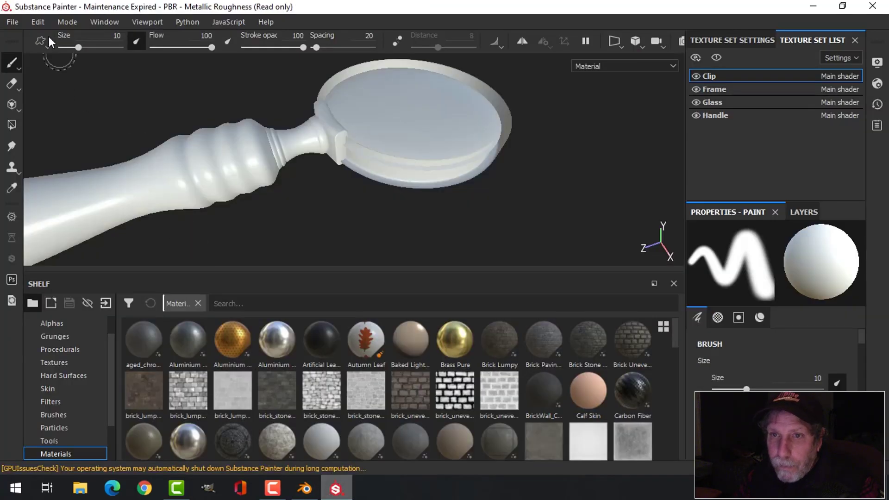
click(16, 21)
click(25, 32)
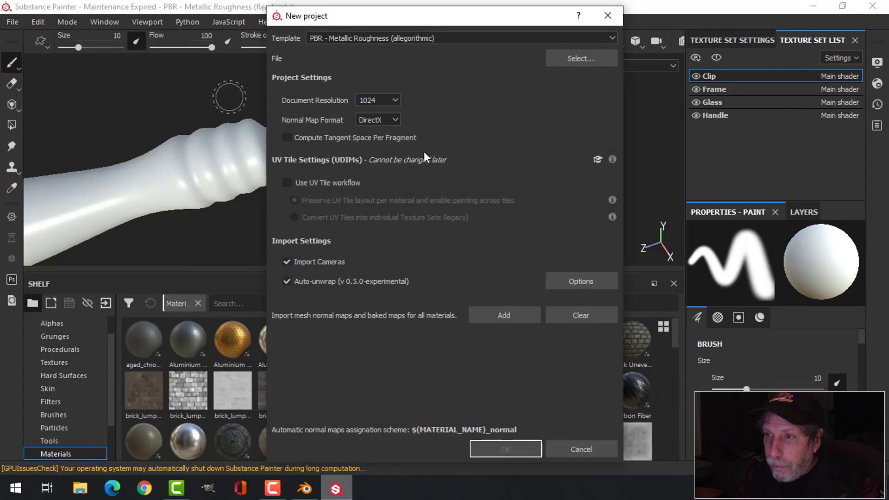
click(573, 62)
click(452, 118)
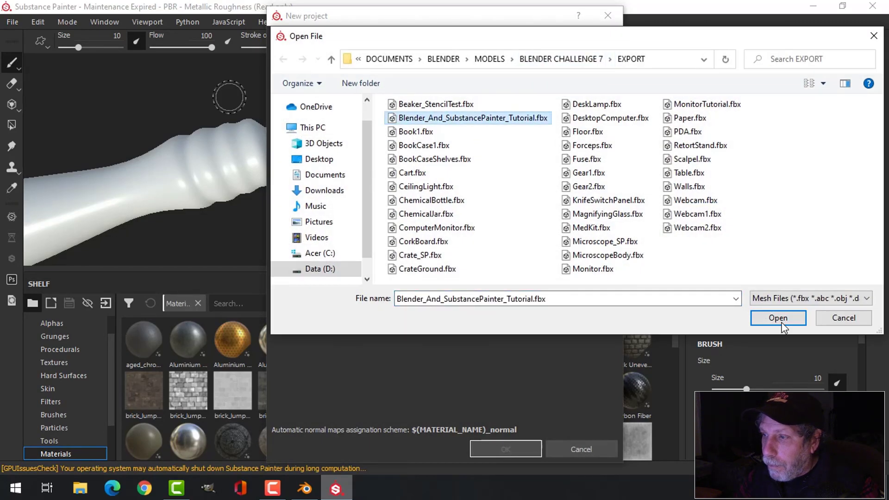
click(778, 318)
click(528, 450)
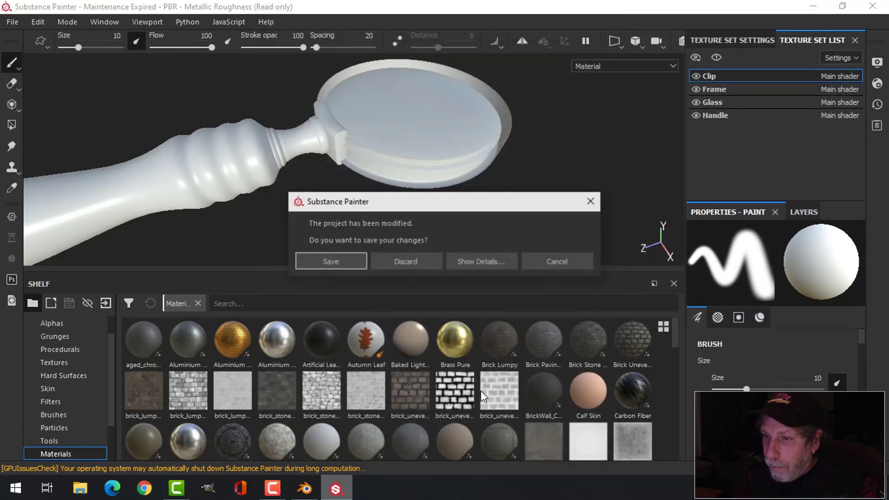
click(395, 260)
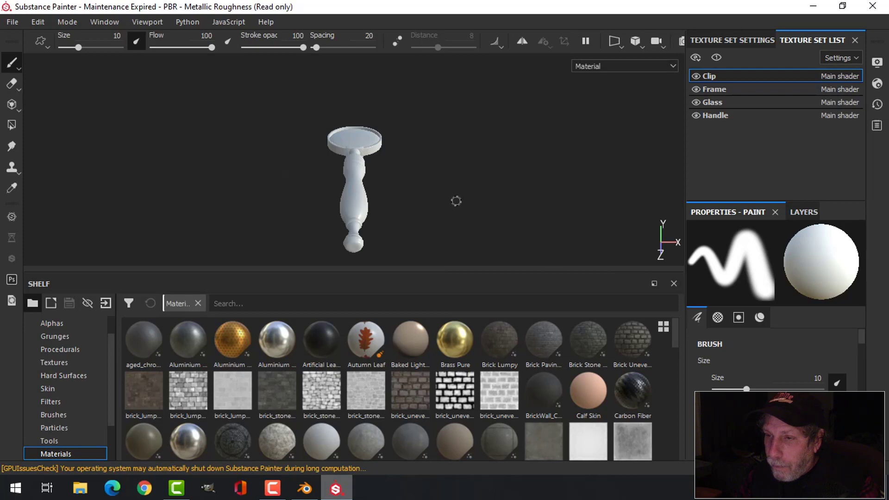
Examine the reimported magnifying glass up close and go through its Handle, Glass, Clip and Frame texture sets
alt+drag(452, 202, 402, 191)
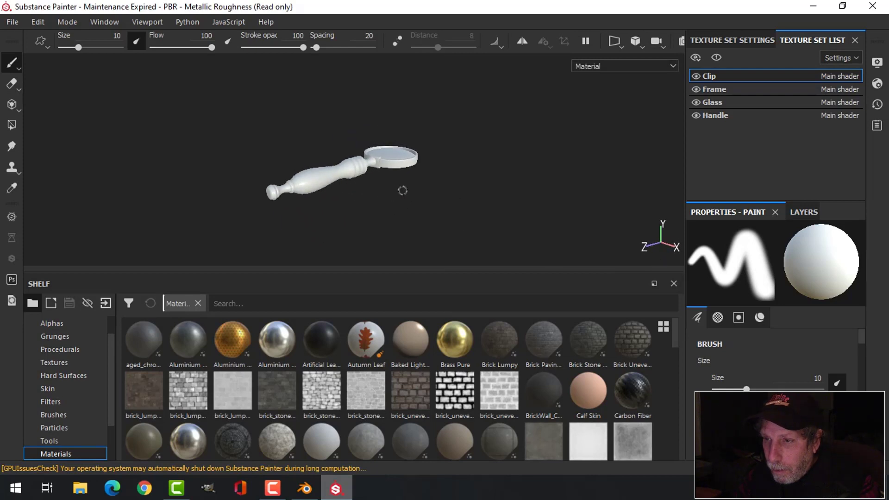
alt+right_drag(407, 193, 430, 324)
alt+drag(442, 219, 404, 216)
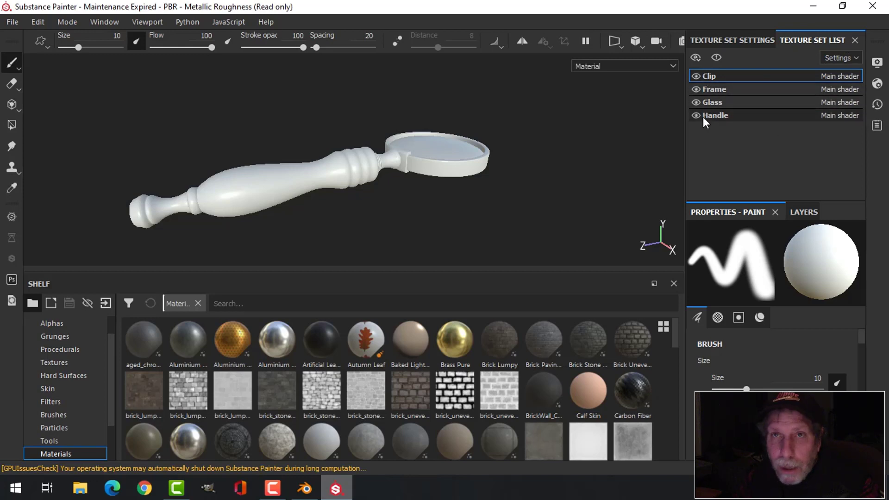
click(720, 115)
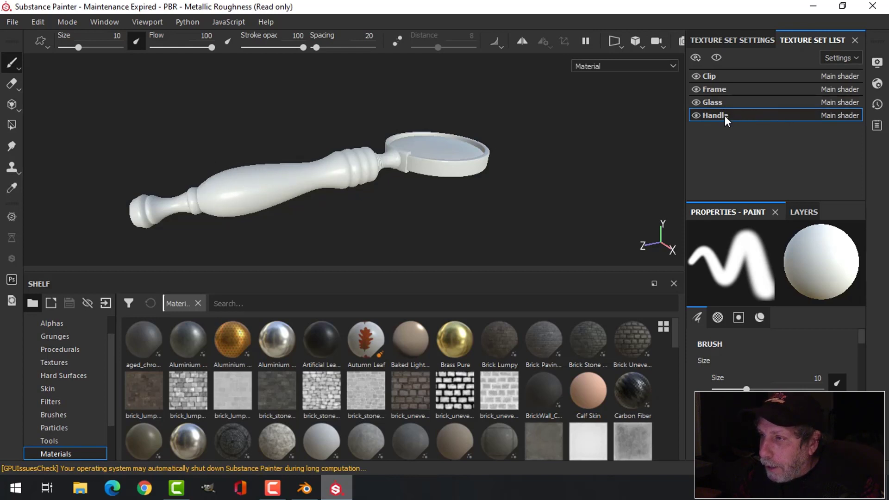
click(718, 99)
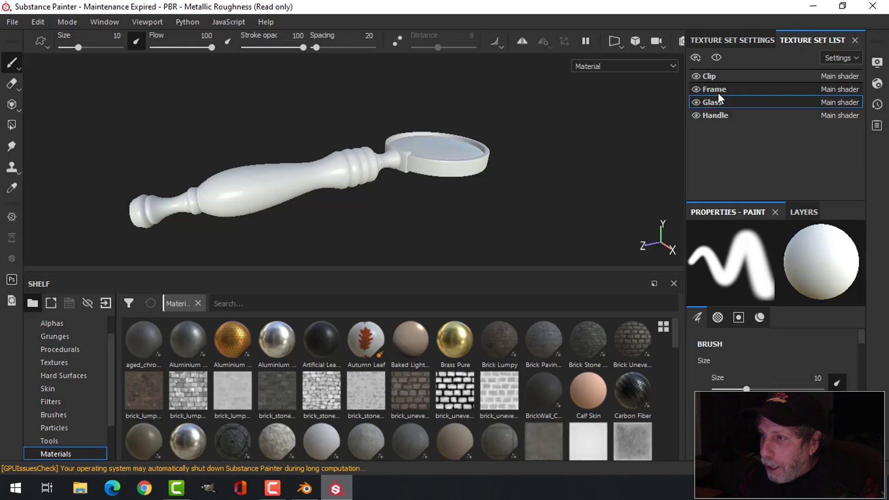
click(721, 76)
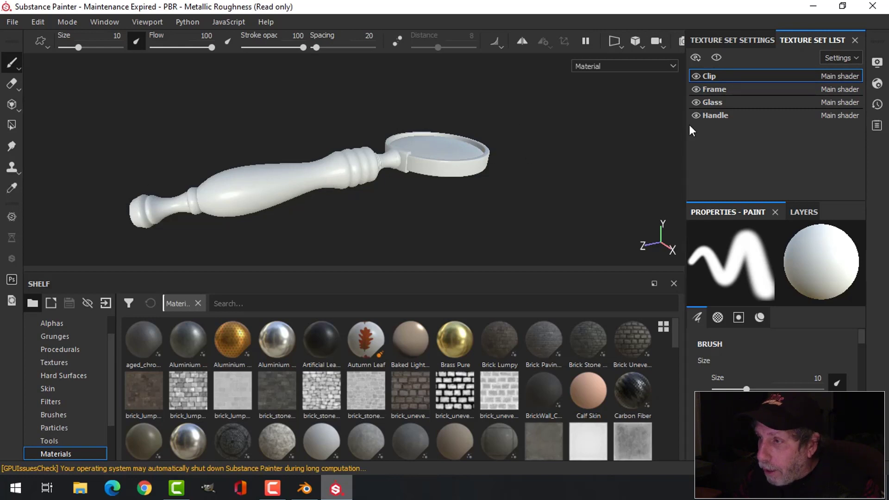
click(726, 119)
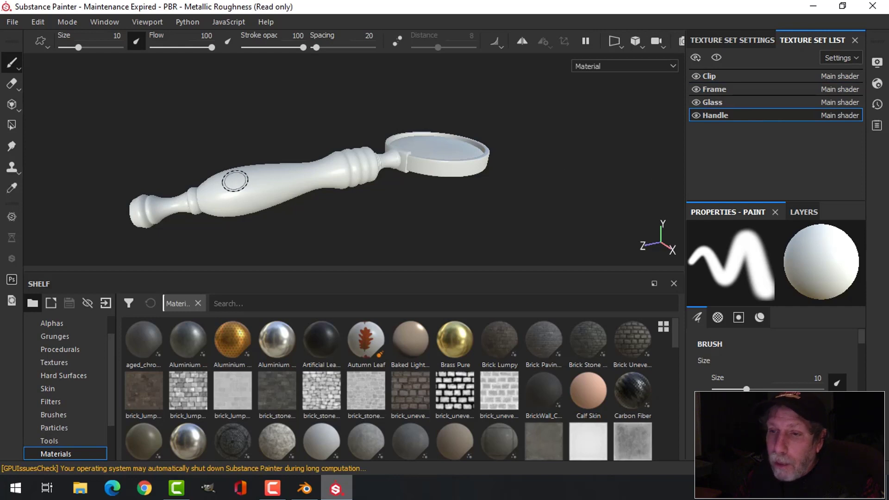
click(726, 89)
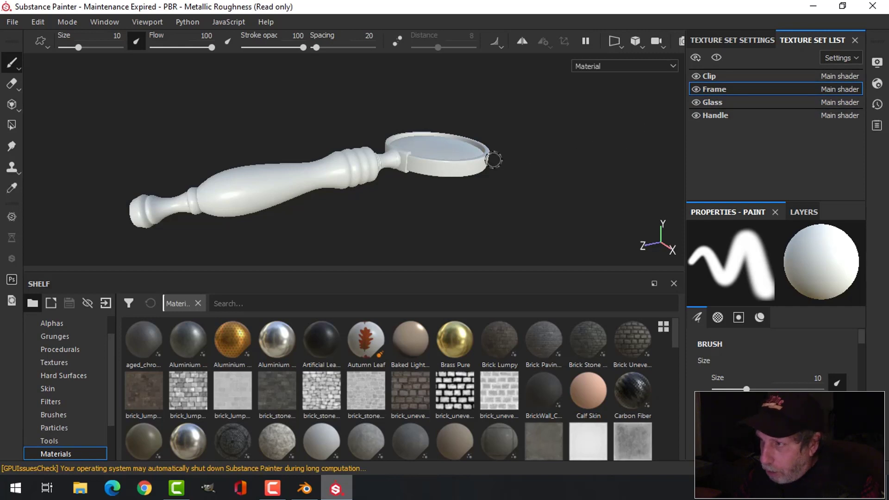
Bake all mesh maps for every texture set at an output size of 1024 and review the Frame's maps
click(738, 40)
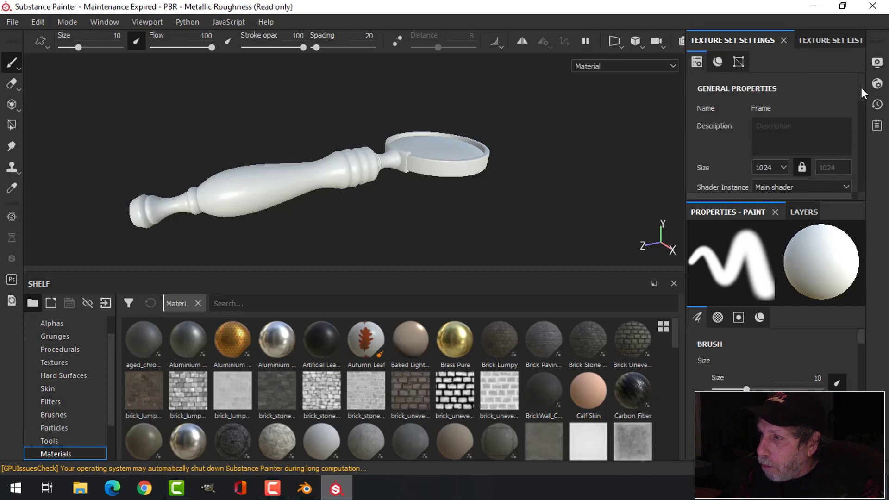
drag(861, 88, 859, 156)
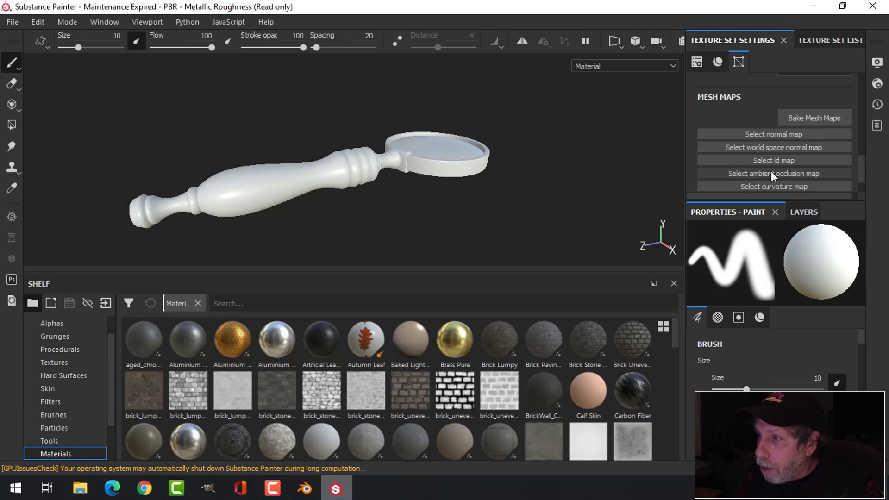
click(804, 118)
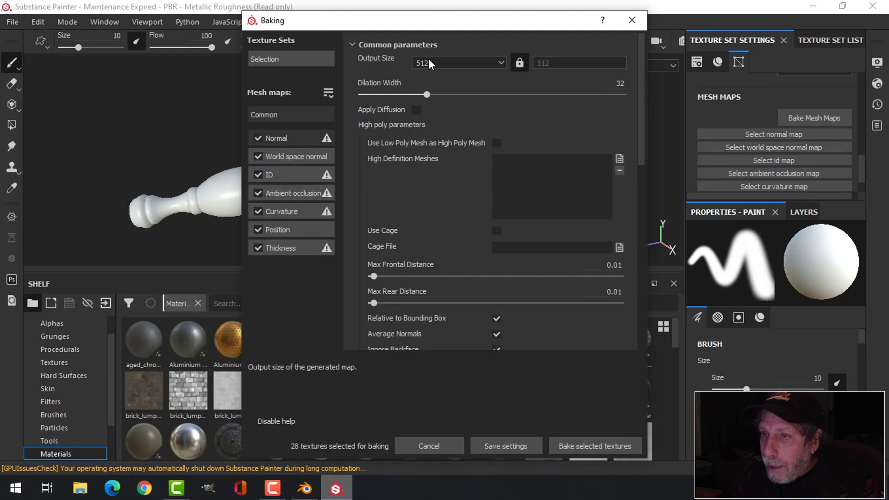
click(498, 61)
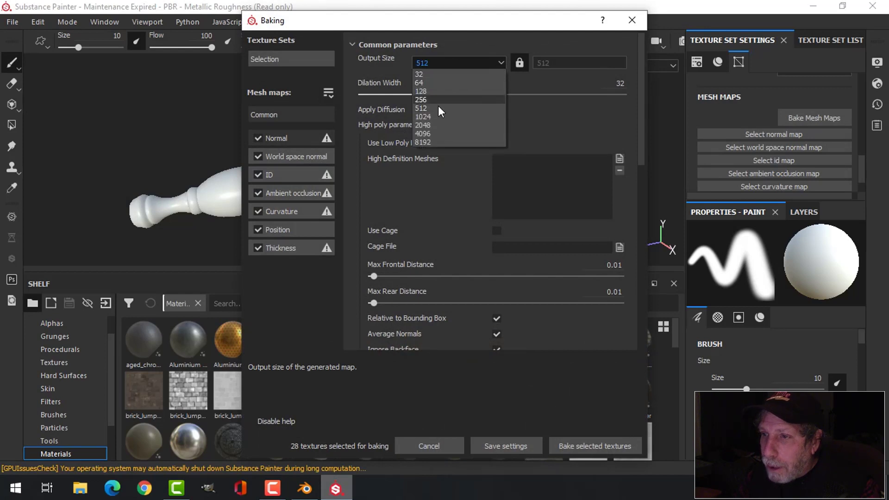
click(433, 116)
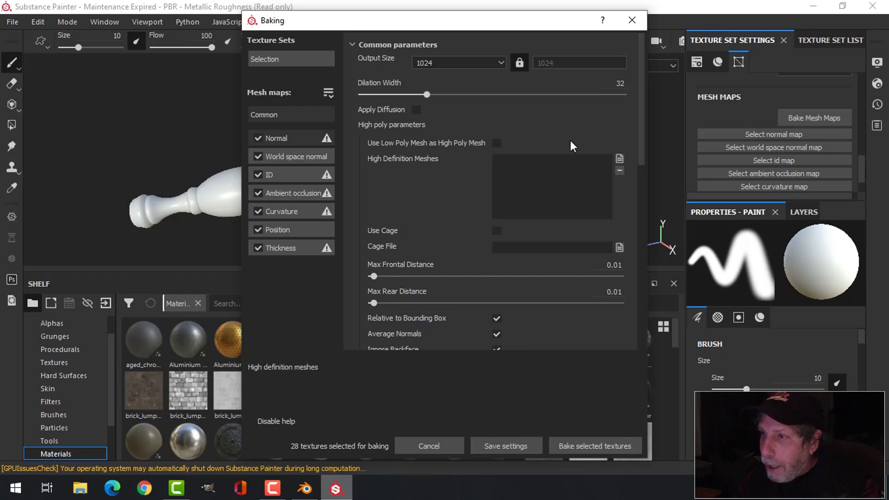
click(591, 446)
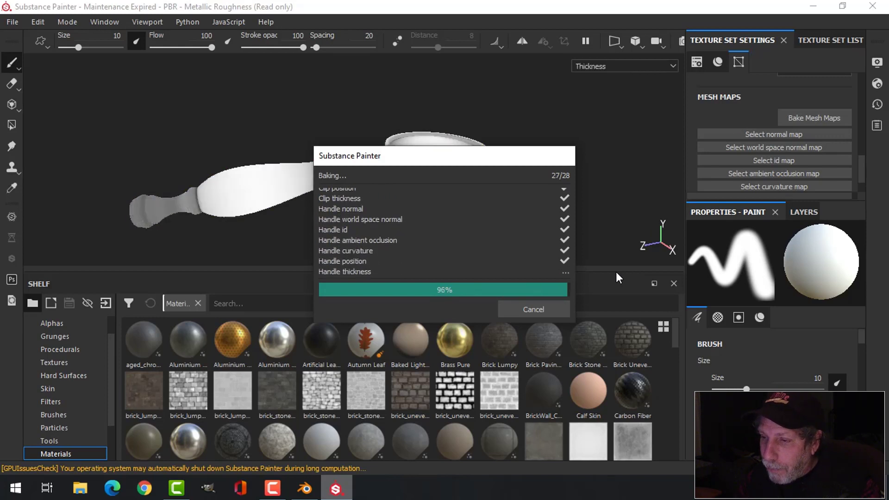
click(524, 307)
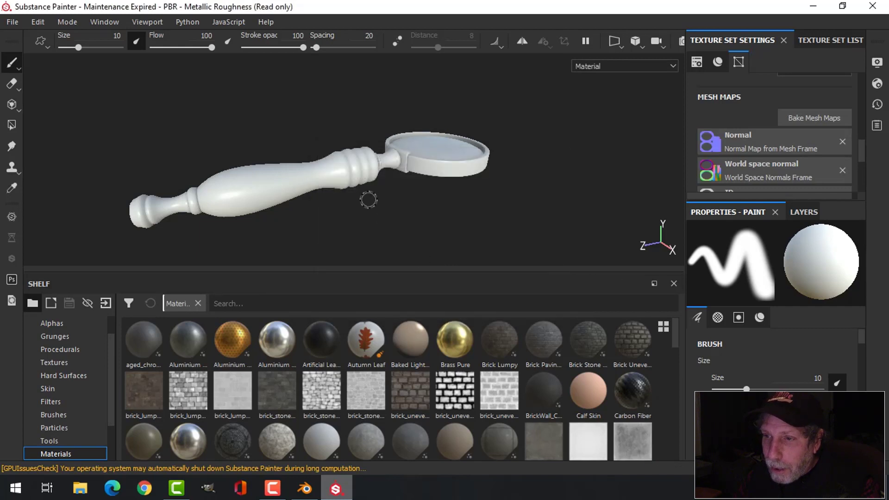
mouse_move(334, 153)
alt+mouse_down()
mouse_move(294, 204)
mouse_move(343, 135)
mouse_move(463, 139)
mouse_move(315, 165)
mouse_move(186, 152)
mouse_move(317, 159)
alt+mouse_up()
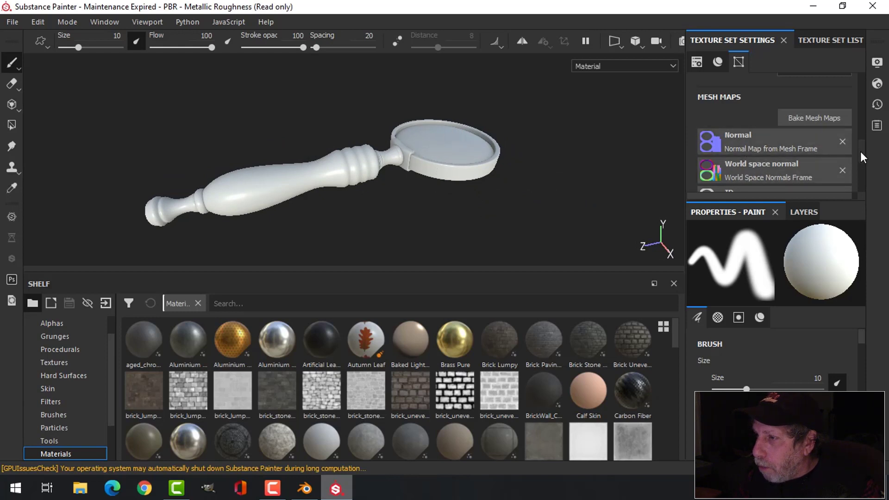
drag(860, 151, 857, 182)
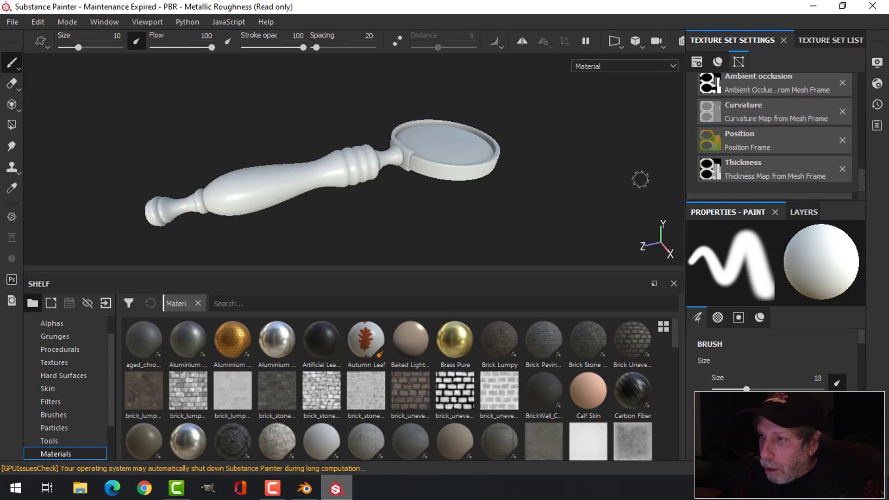
Make Handle the active texture set and delete its default Layer 1
click(815, 39)
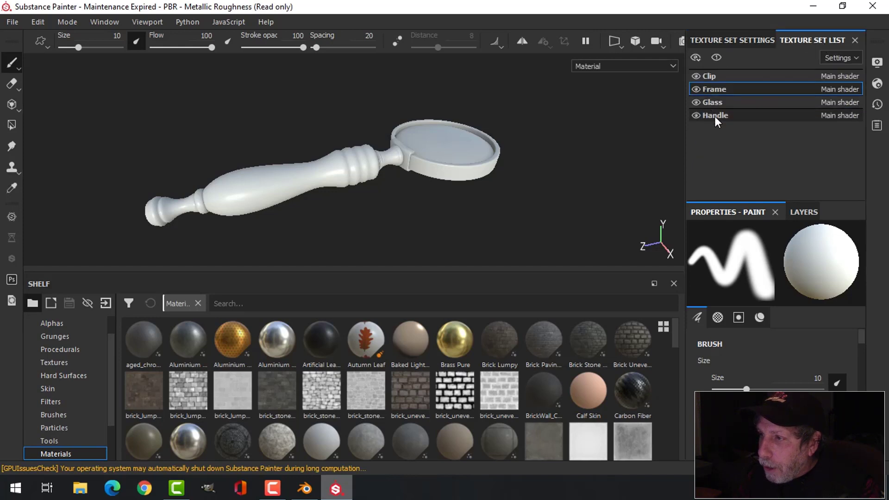
click(727, 116)
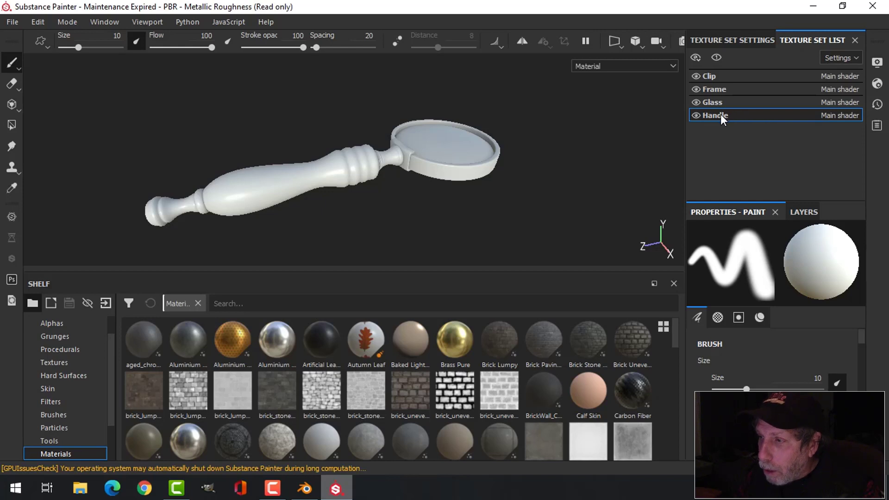
click(799, 211)
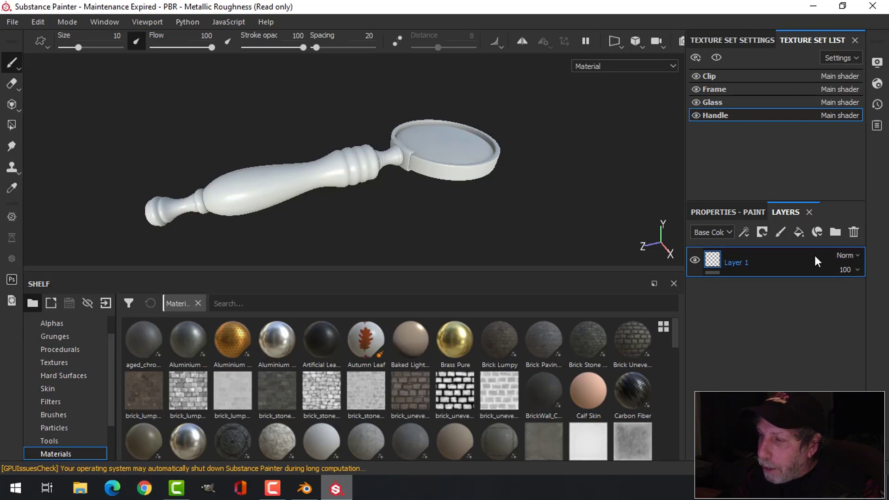
click(854, 231)
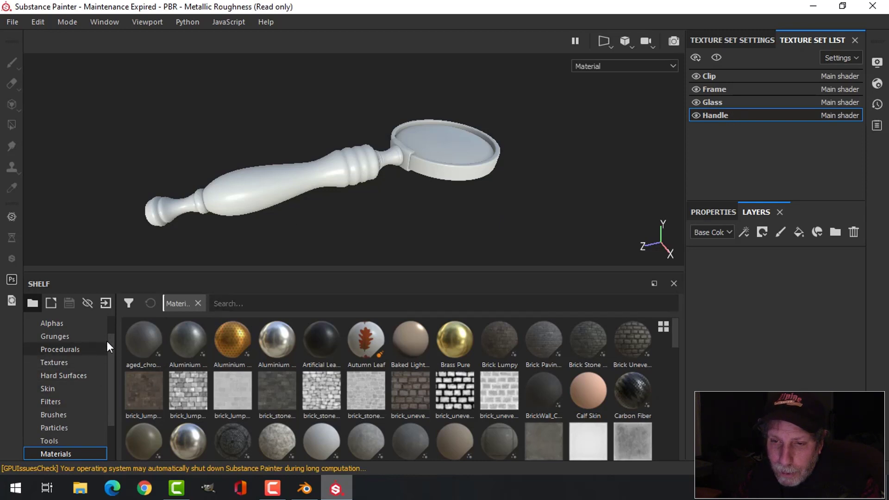
Search the smart materials for "wood" and apply Wood Walnut to the handle
scroll(112, 335, down, 2)
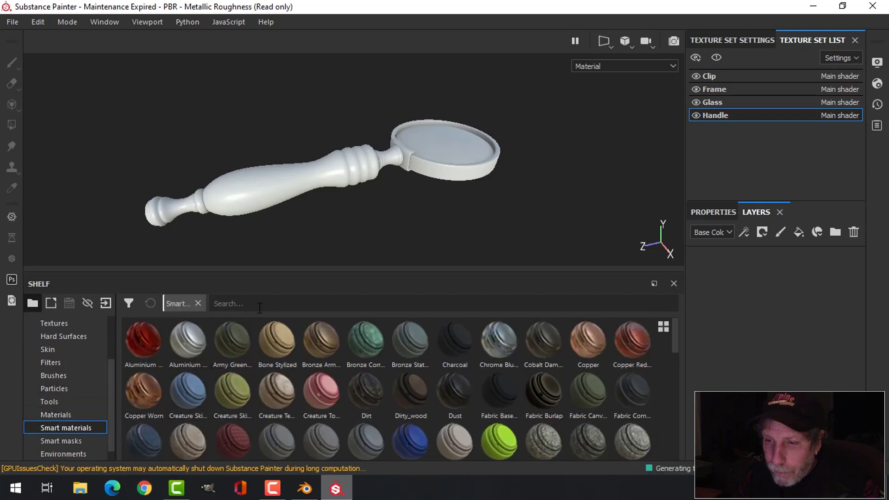
click(260, 303)
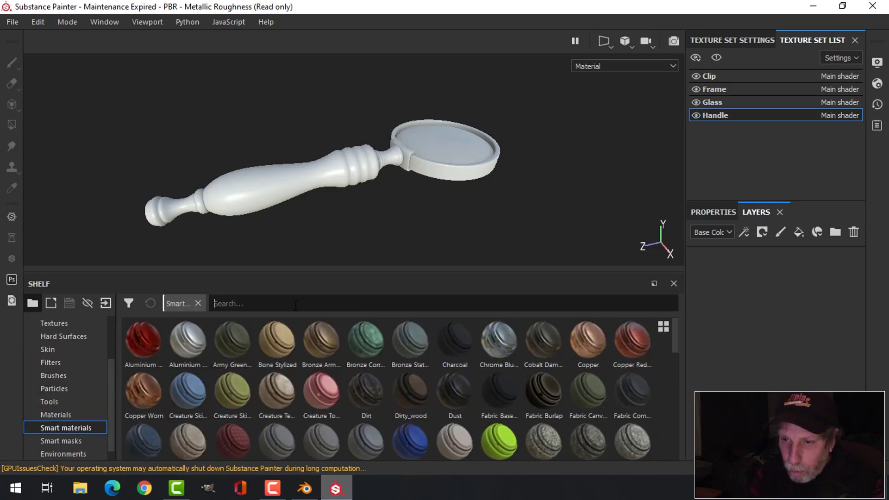
text(wood)
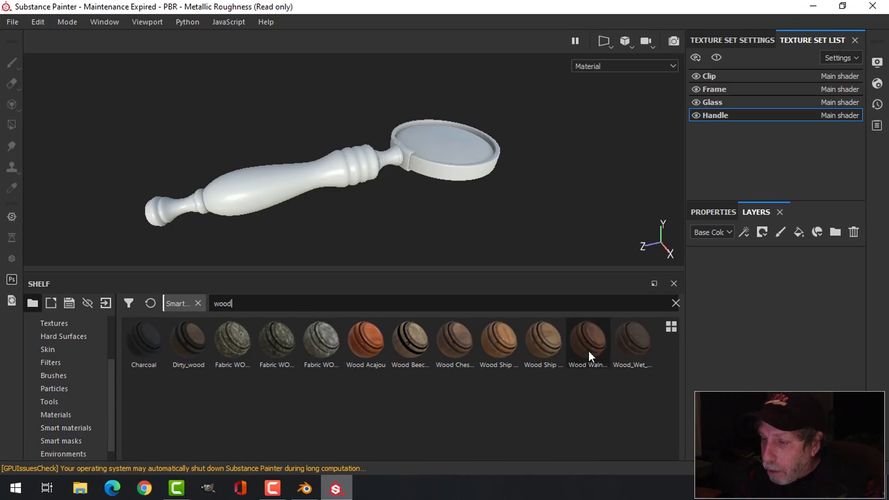
mouse_move(589, 352)
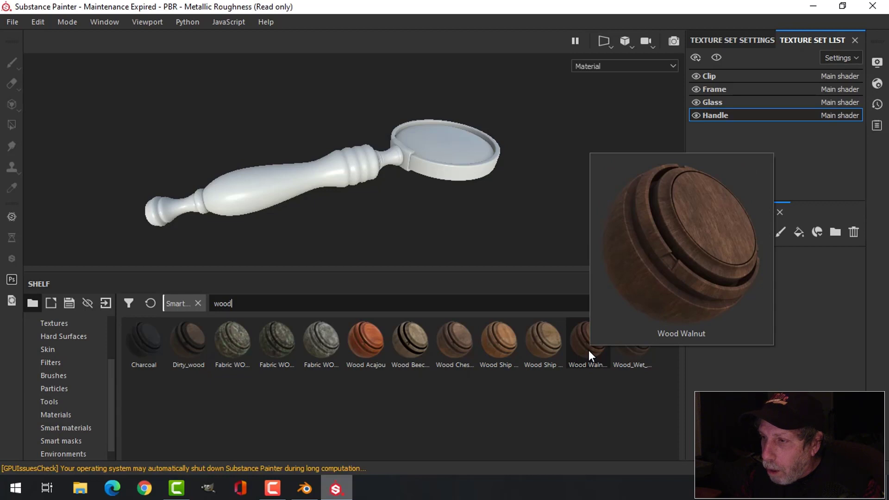
drag(588, 351, 749, 291)
mouse_move(345, 176)
alt+mouse_down()
mouse_move(343, 201)
mouse_move(434, 146)
mouse_move(474, 145)
mouse_move(463, 135)
mouse_move(397, 186)
mouse_move(361, 200)
mouse_move(362, 174)
alt+mouse_up()
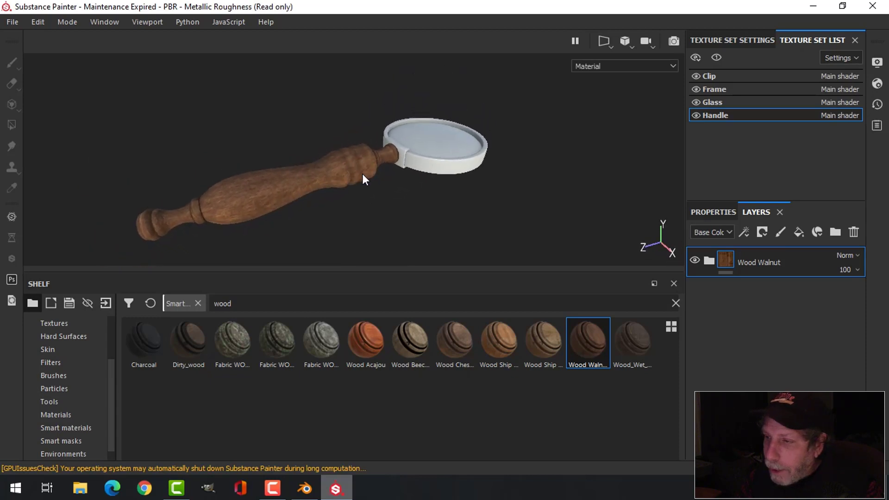
Expand the Wood Walnut layer group and select its Base layer
click(708, 260)
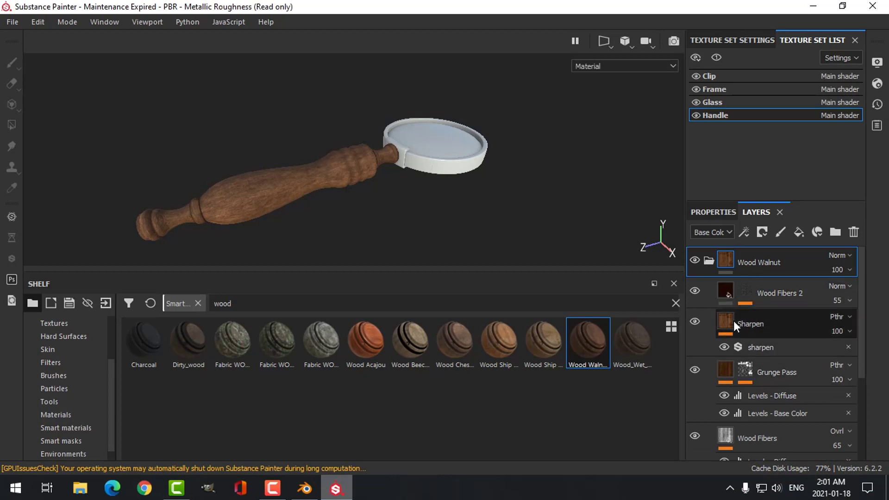
drag(862, 312, 868, 418)
click(758, 438)
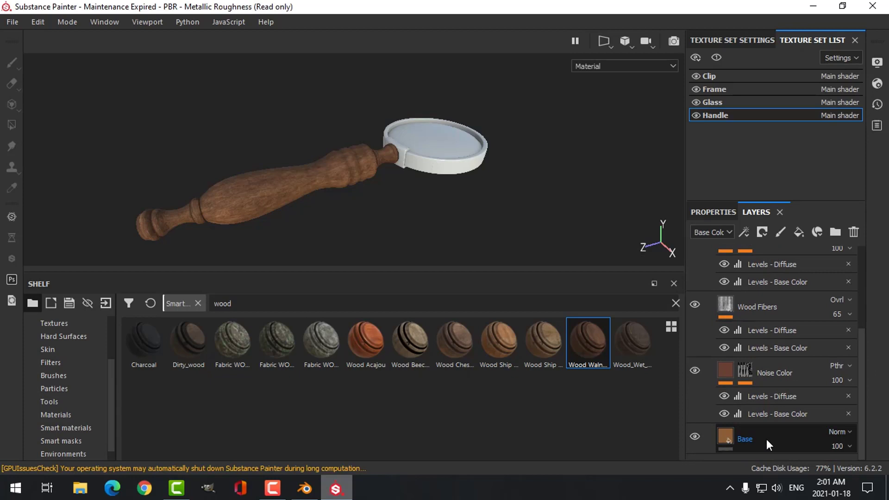
Set the roughness of the handle's Base fill layer to 0.43
click(817, 441)
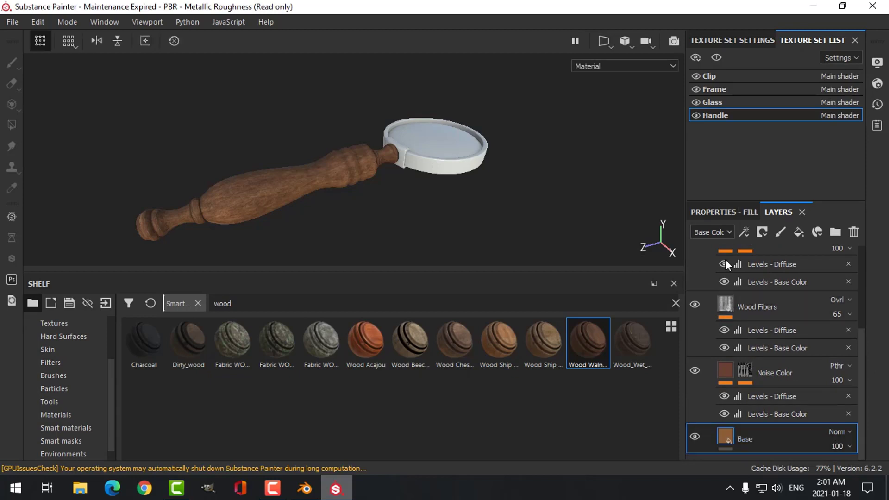
click(725, 211)
drag(863, 310, 868, 424)
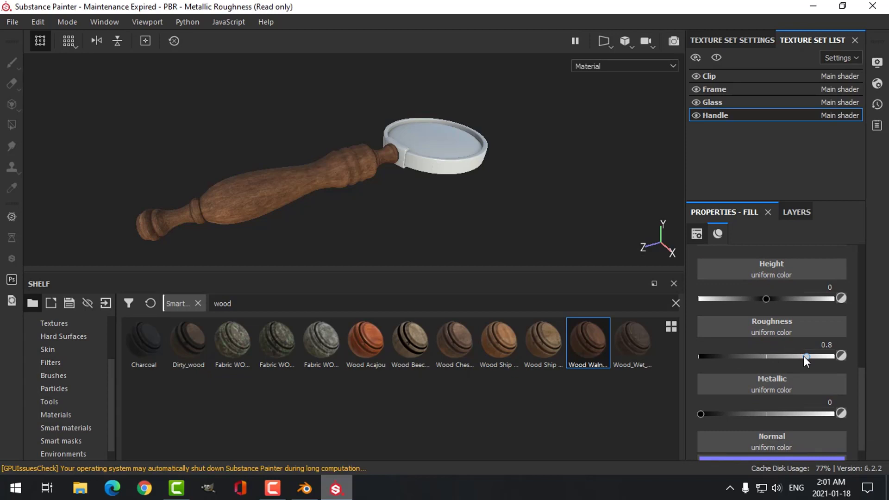
drag(807, 357, 757, 359)
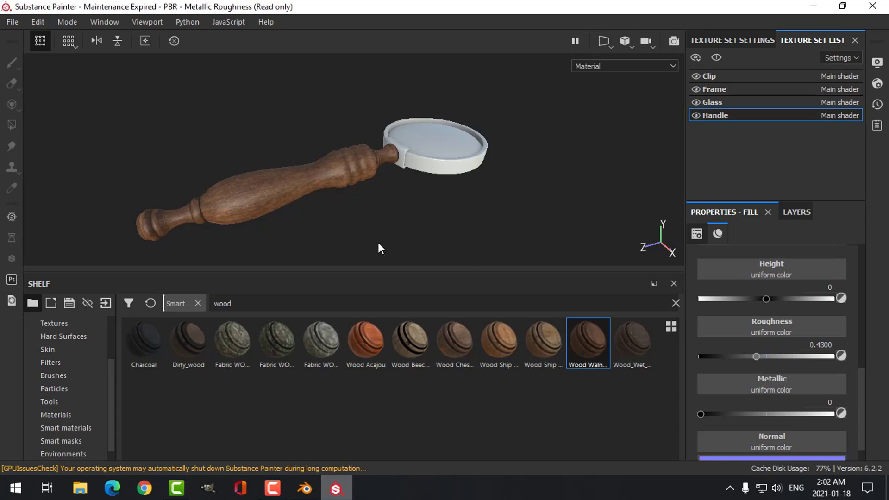
mouse_move(341, 163)
alt+mouse_down()
mouse_move(335, 209)
mouse_move(285, 154)
mouse_move(213, 151)
mouse_move(352, 159)
alt+mouse_up()
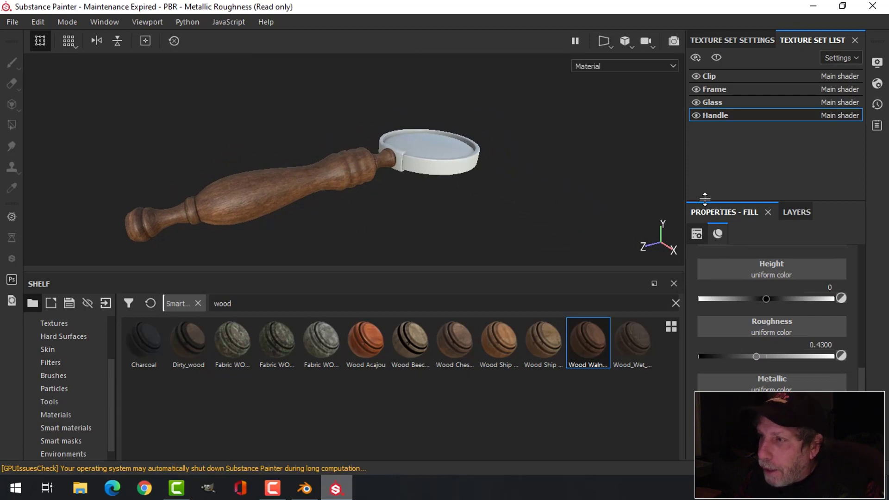
Make Frame the active texture set and delete its default Layer 1
click(712, 90)
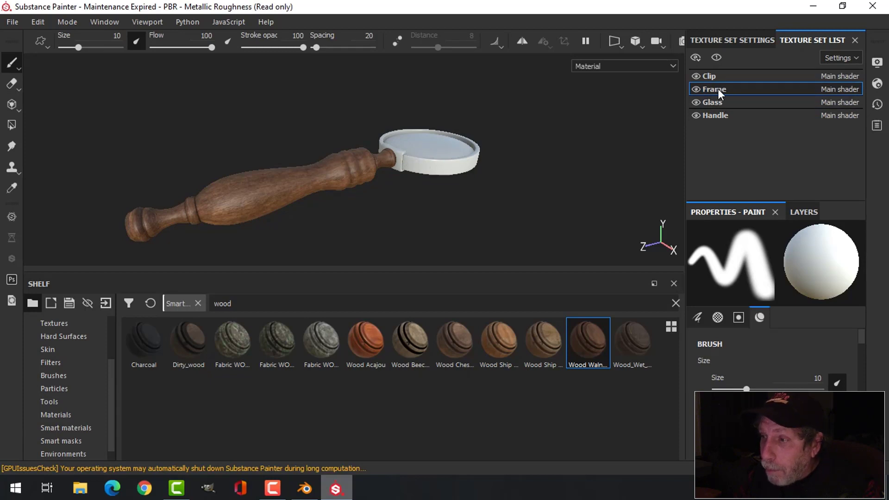
click(804, 213)
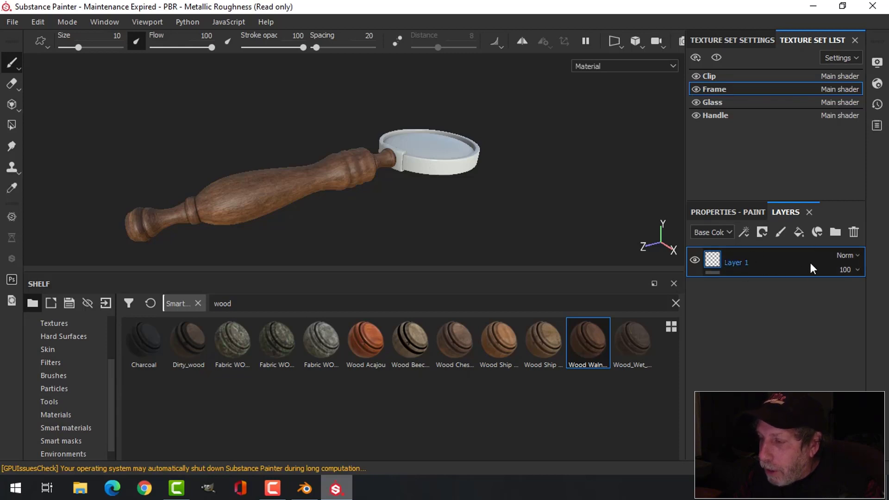
click(854, 231)
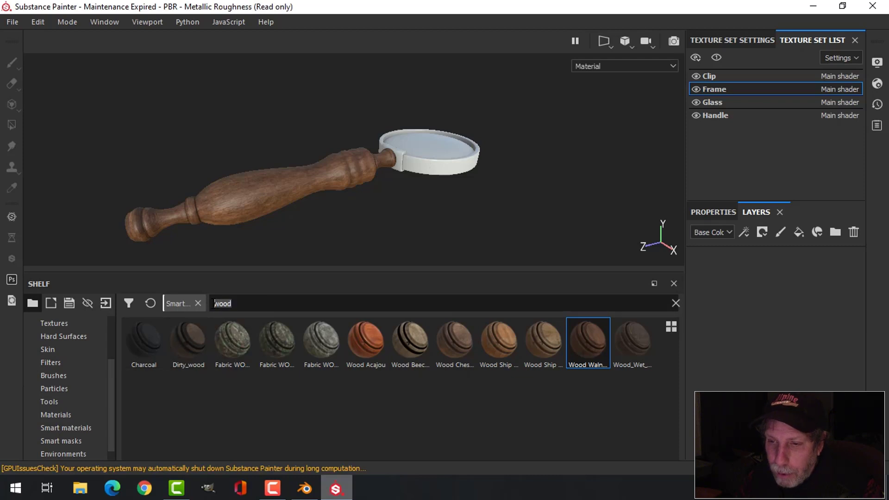
Search the smart materials for "metal" and apply Bronze Armor to the frame
text(metal)
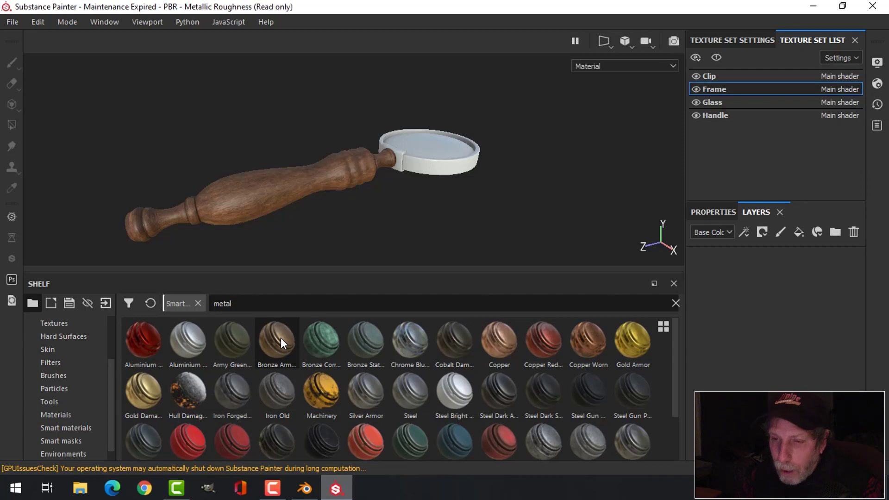
mouse_move(281, 343)
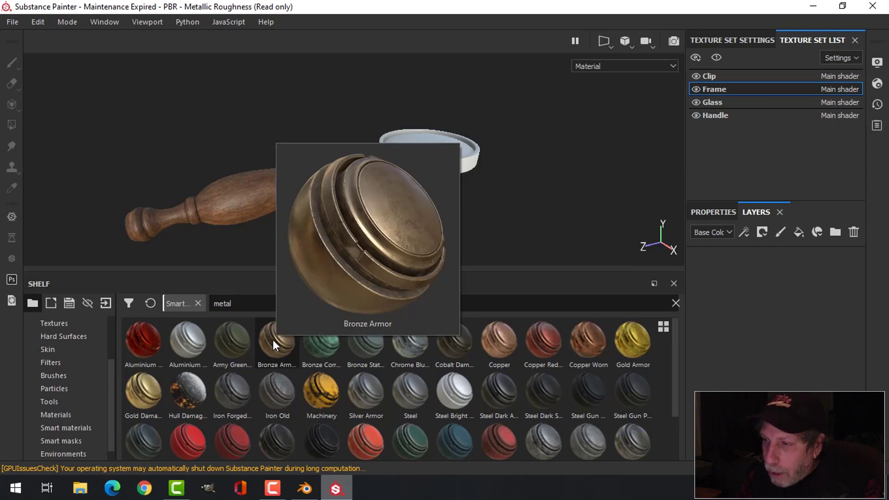
drag(273, 340, 722, 278)
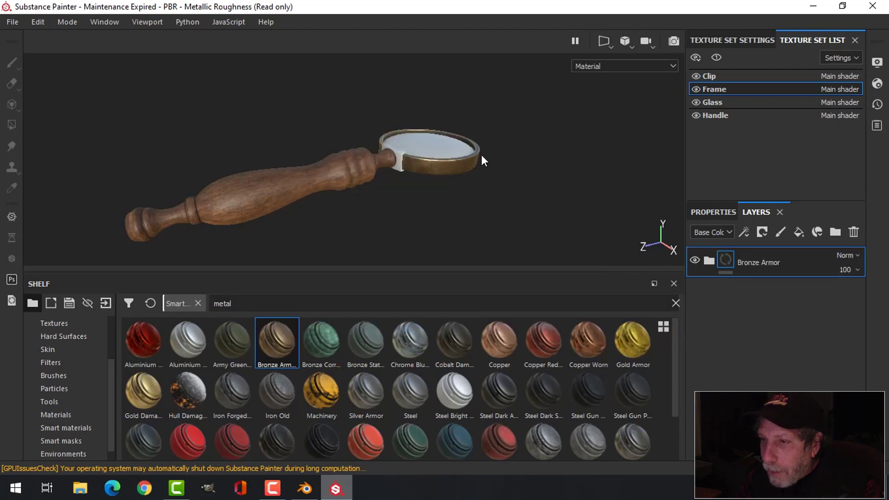
Examine the bronze finish around the frame's outer rim for texture seams
alt+drag(482, 157, 301, 171)
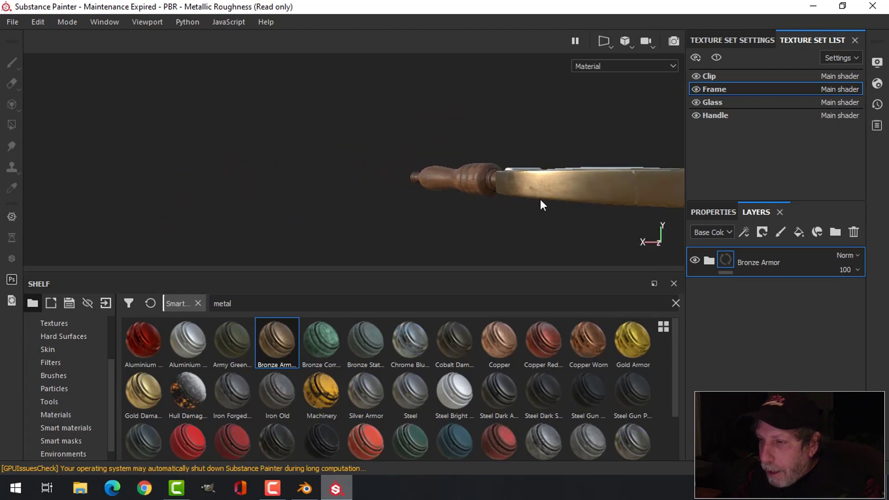
alt+drag(541, 204, 380, 184)
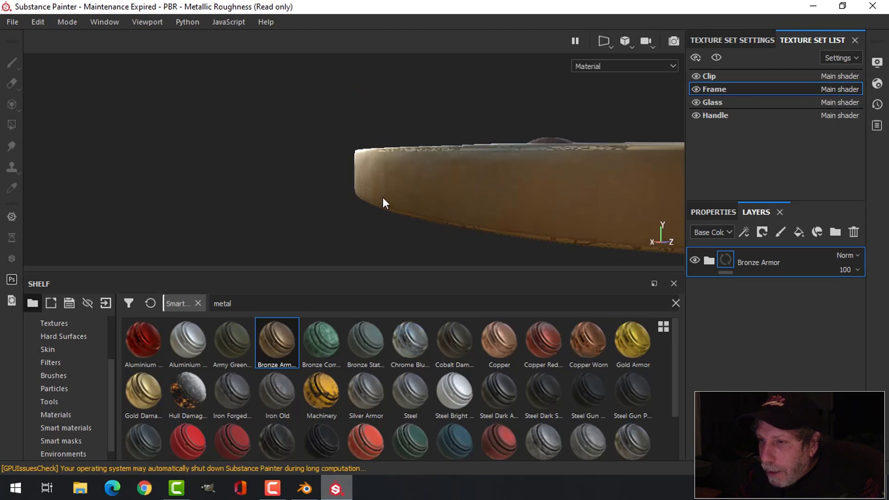
scroll(387, 199, down, 3)
alt+drag(387, 199, 557, 207)
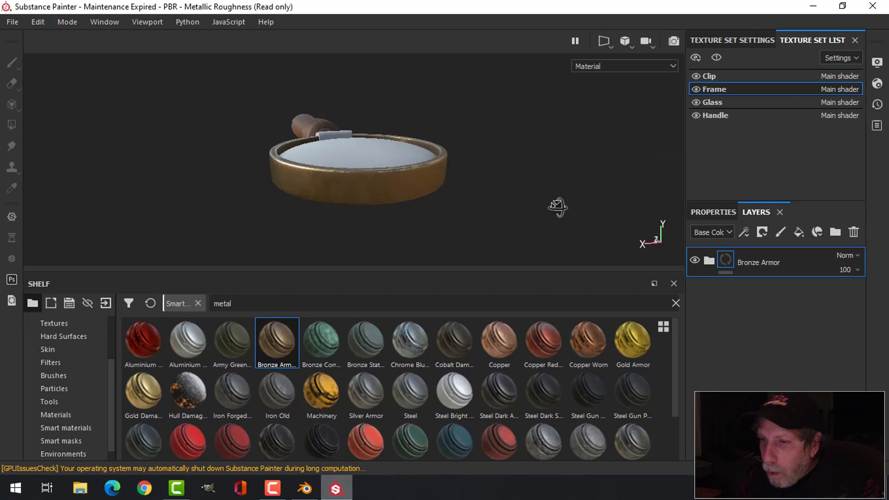
alt+drag(330, 204, 459, 192)
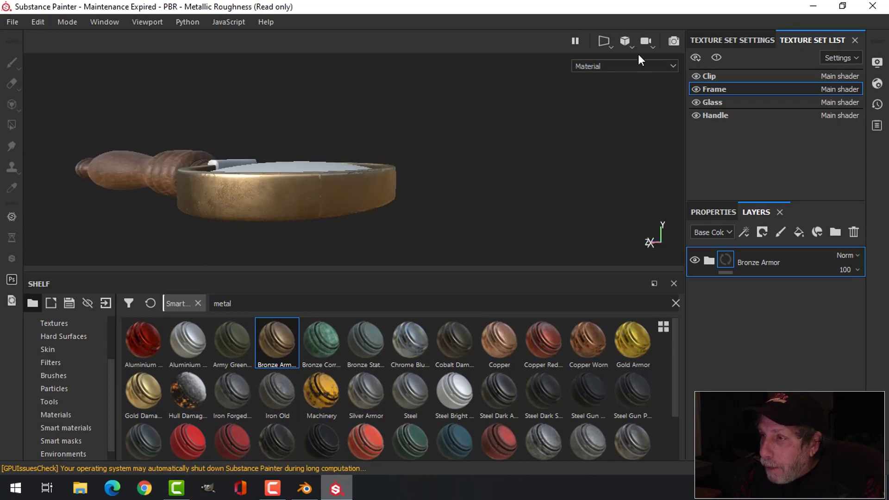
Inspect the Frame's UV layout in the split 3D/2D view, and return to the 3D only view
click(612, 48)
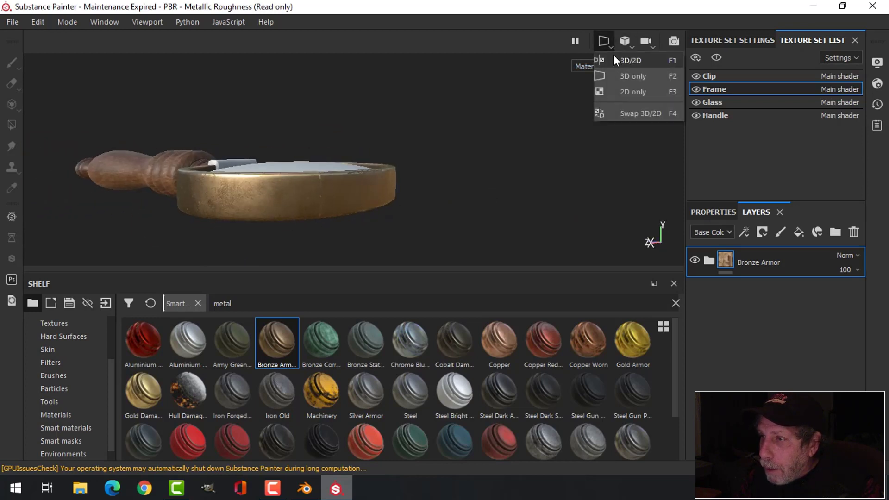
click(629, 60)
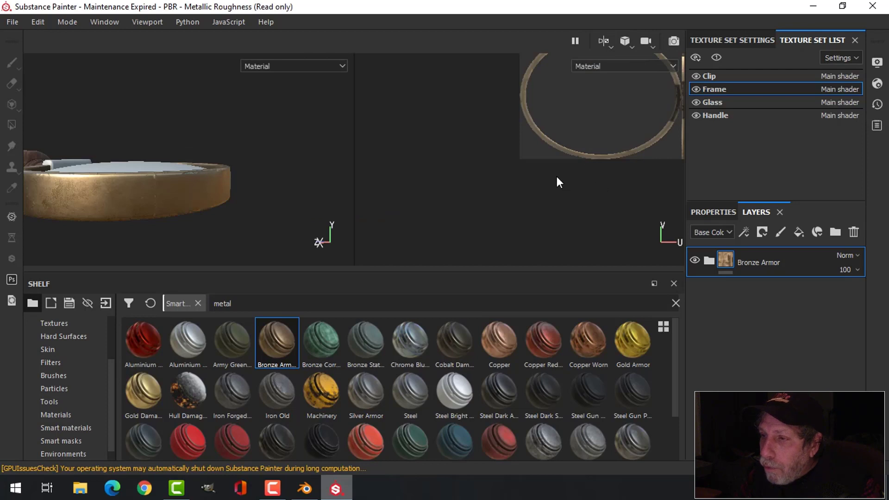
middle_drag(558, 188, 609, 191)
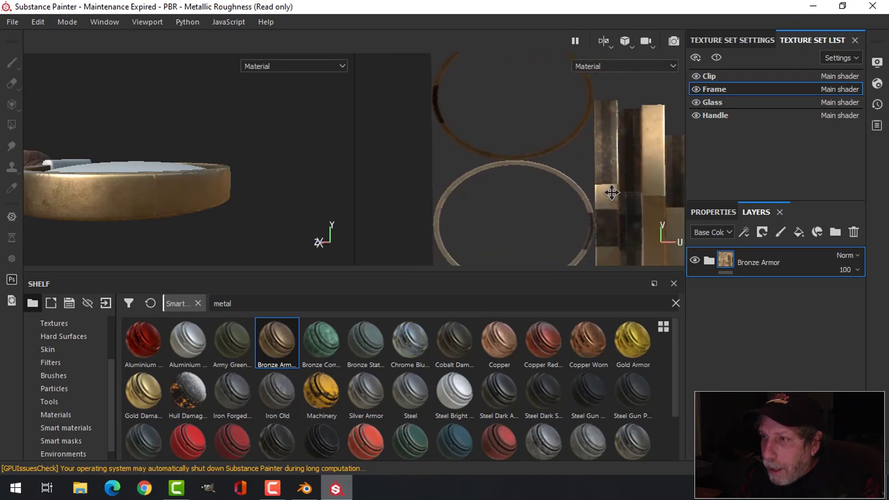
click(611, 47)
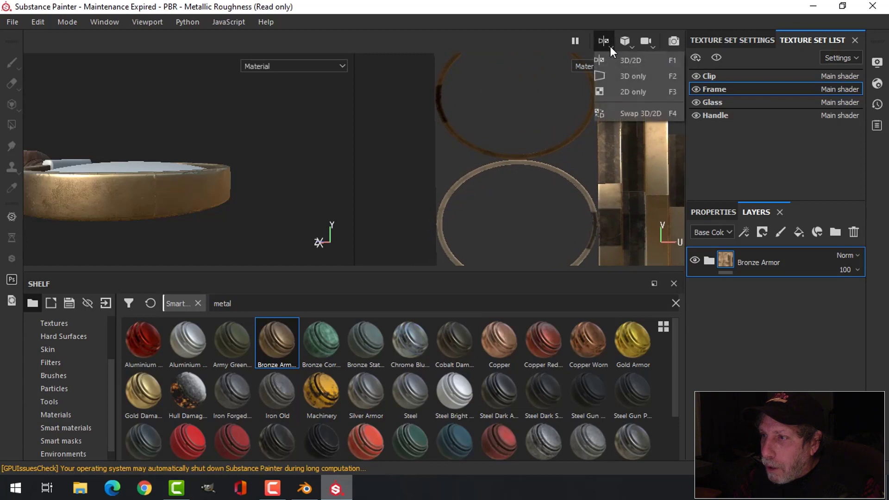
click(619, 74)
Check the bronze rim's sides and its join with the clip from several angles
alt+drag(381, 173, 411, 175)
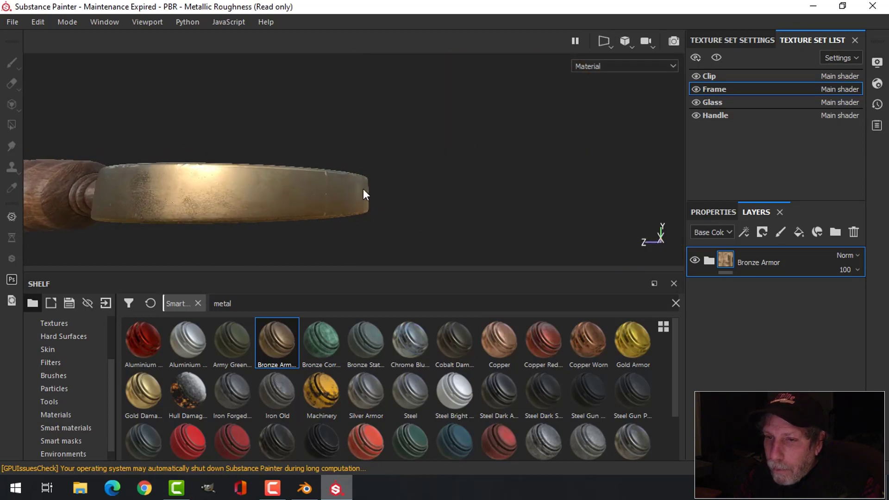
alt+middle_drag(304, 208, 431, 191)
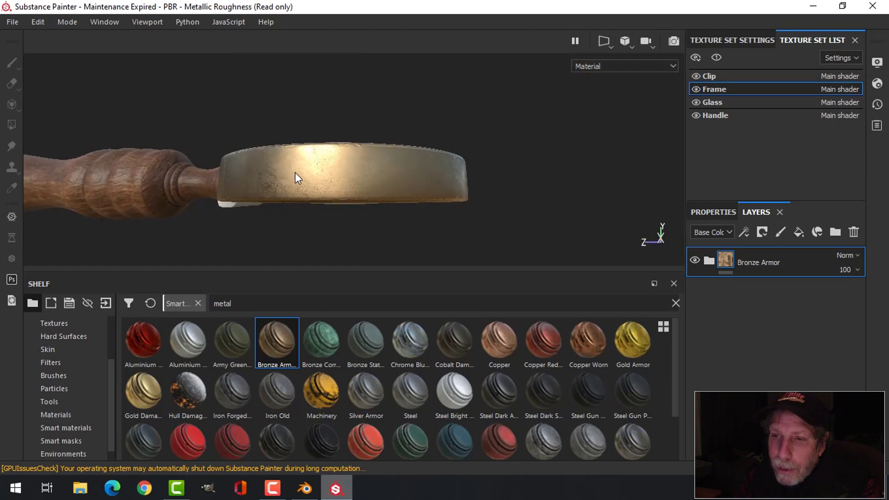
alt+drag(250, 176, 463, 171)
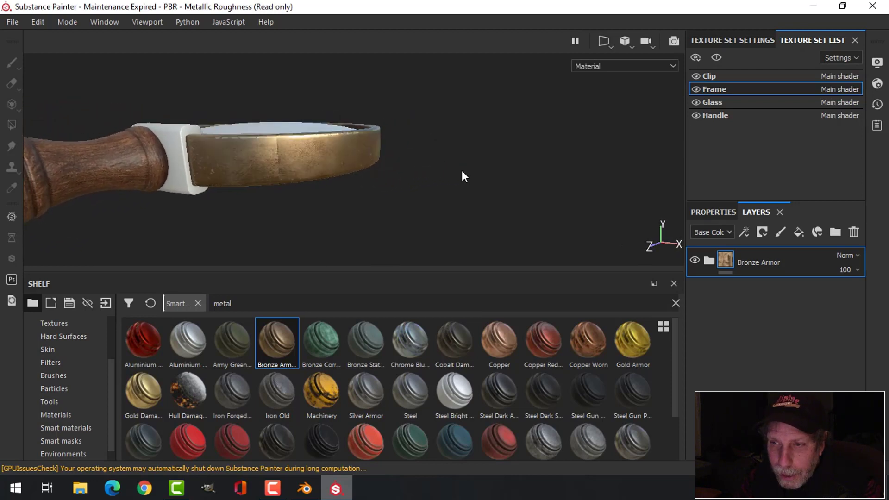
alt+drag(432, 200, 362, 200)
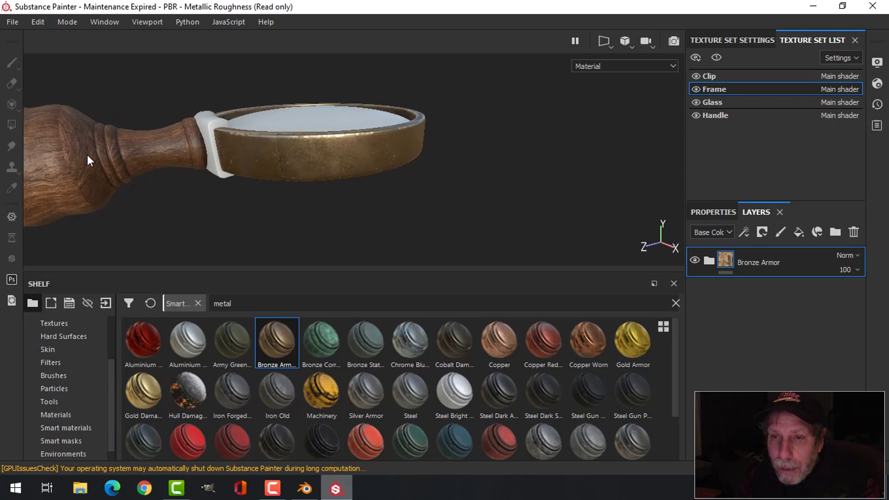
scroll(320, 204, down, 5)
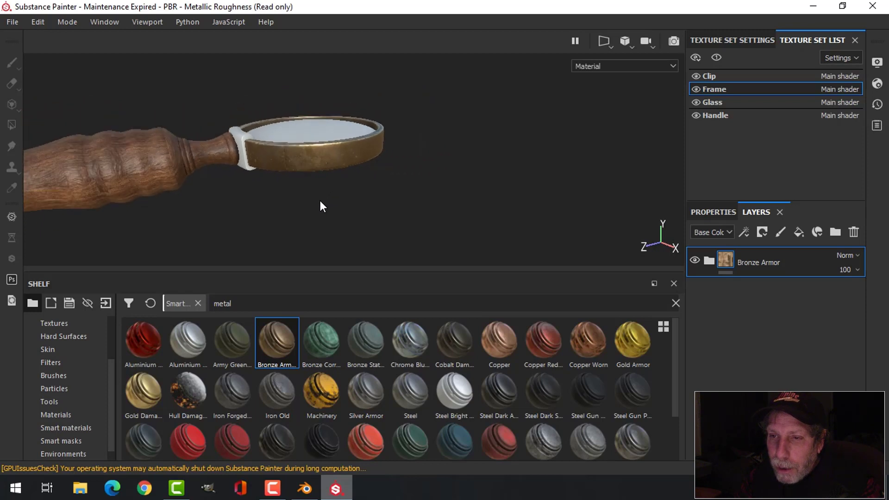
alt+drag(287, 210, 307, 212)
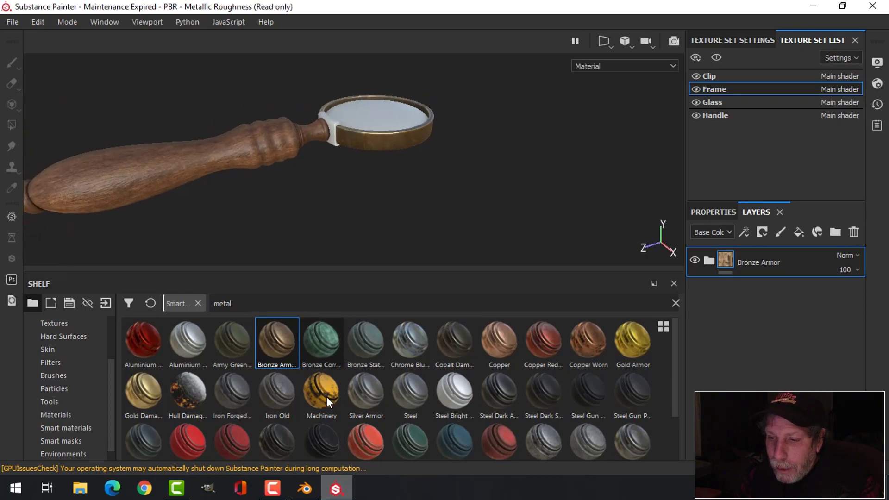
Switch to Blender and isolate the magnifying glass's frame ring in local view
click(305, 488)
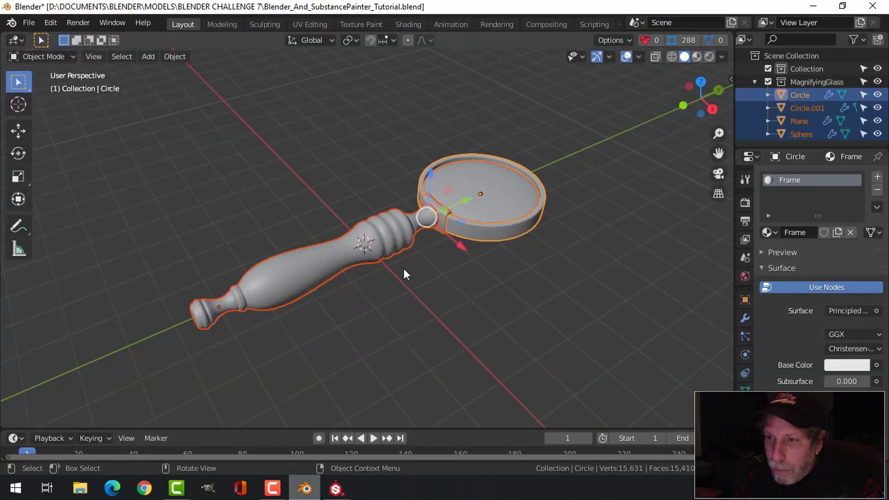
click(488, 235)
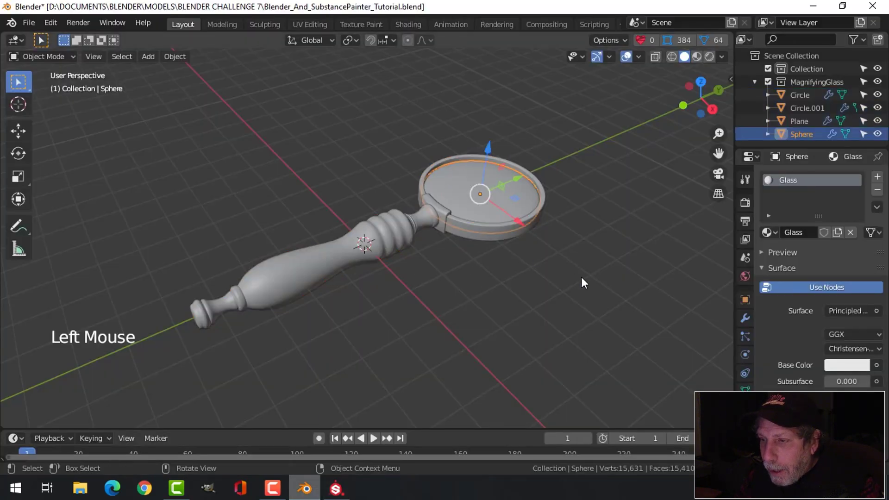
shift+middle_drag(601, 270, 498, 266)
middle_drag(498, 266, 440, 249)
click(441, 249)
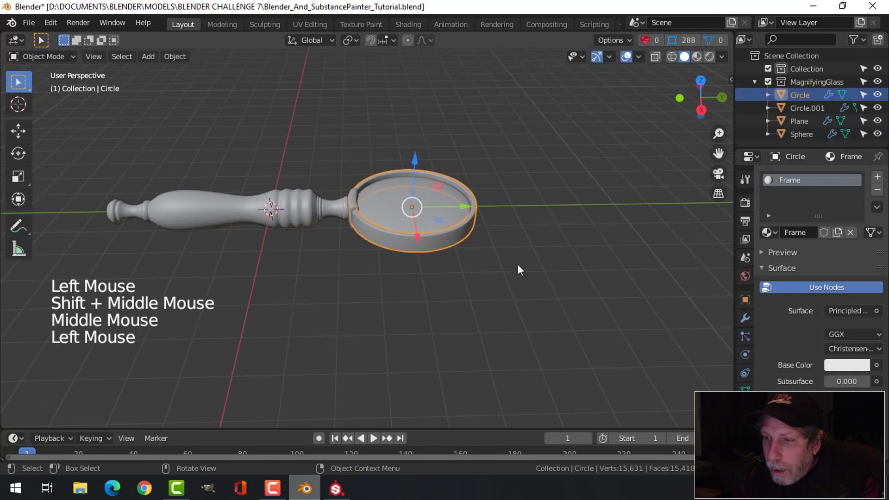
scroll(496, 277, up, 3)
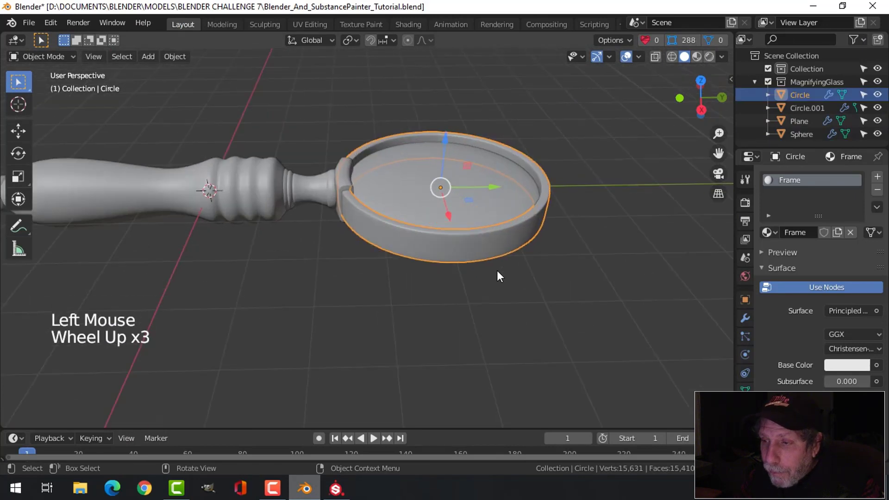
key(KP_Divide)
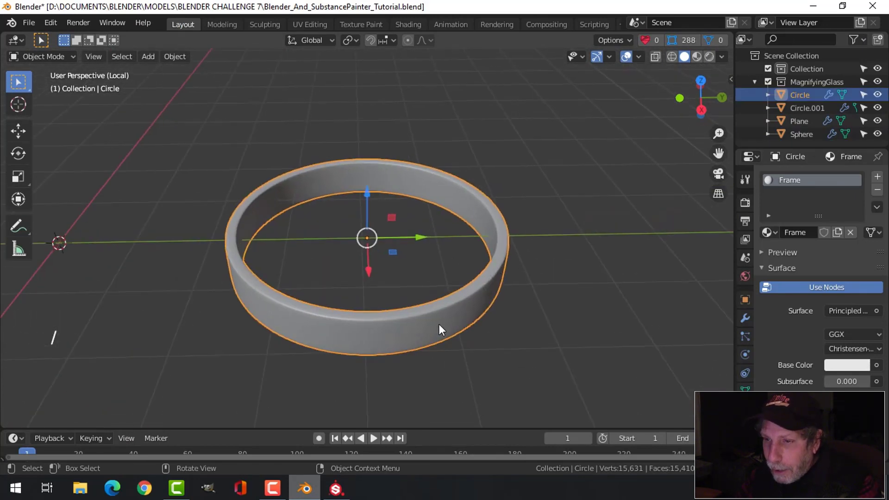
In Edit Mode, mark the upper and lower outer edge loops of the frame ring as seams
middle_drag(439, 327, 457, 281)
key(Tab)
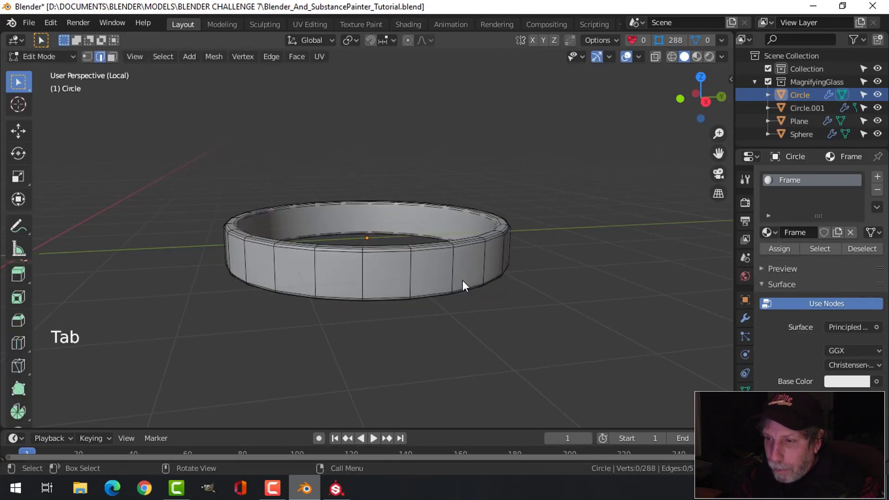
key(2)
middle_drag(471, 278, 435, 308)
scroll(436, 305, up, 1)
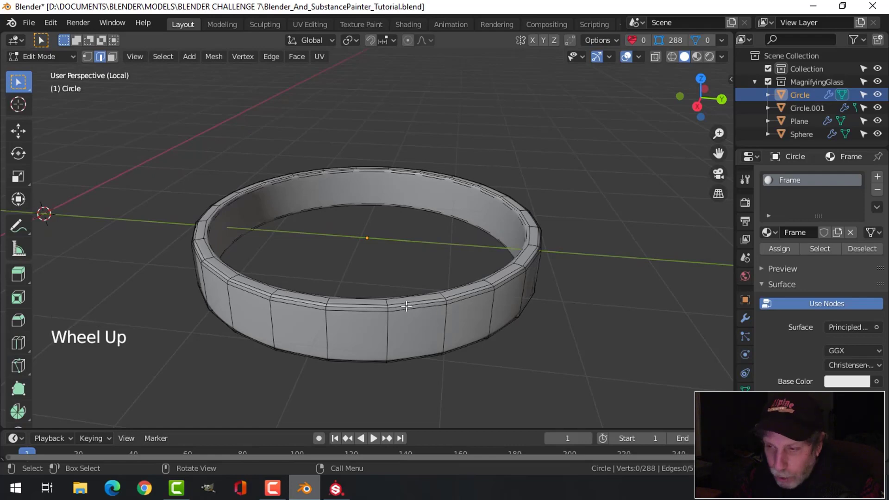
alt+shift+click(472, 309)
middle_drag(408, 305, 396, 226)
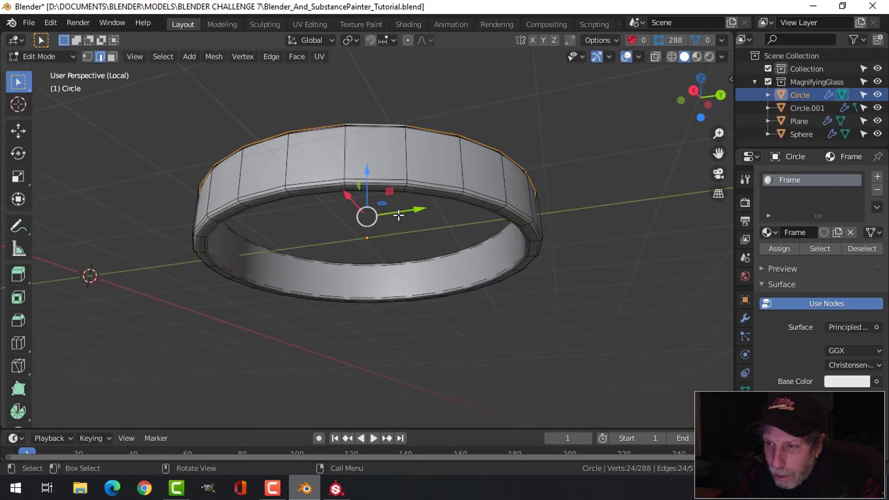
alt+shift+click(417, 185)
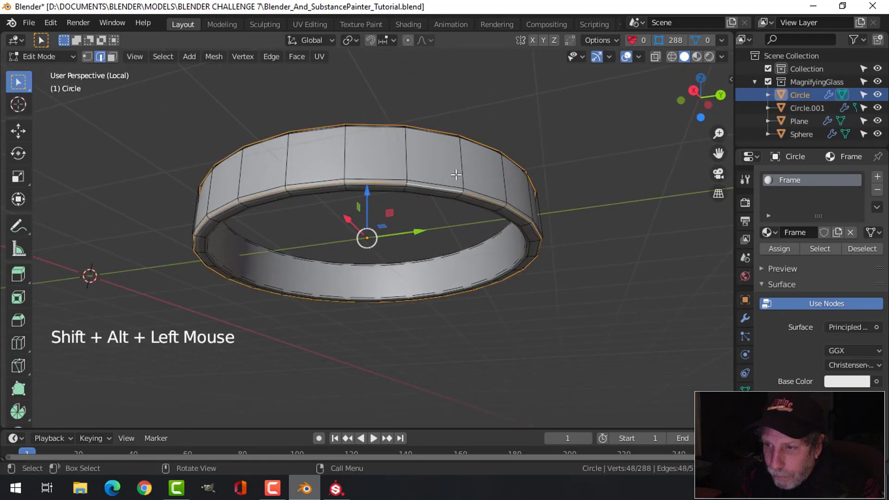
middle_drag(449, 187, 448, 251)
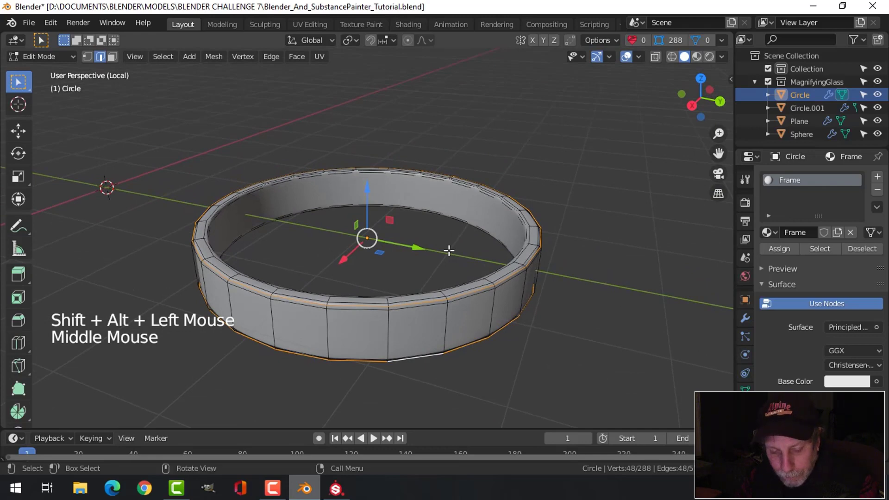
key(ctrl+e)
click(448, 250)
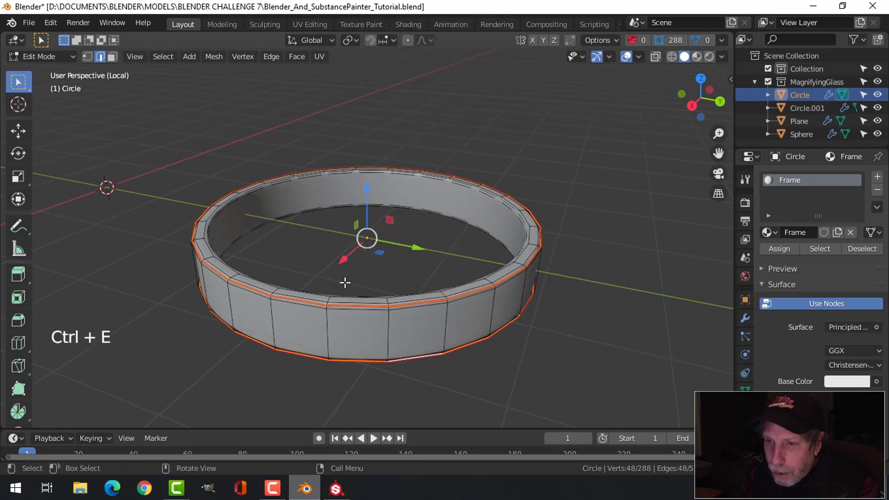
Mark one cross-section edge loop through the frame ring's band as a seam, so the ring is cut open
middle_drag(273, 258, 456, 308)
key(alt+a)
alt+shift+click(421, 295)
key(ctrl+e)
click(456, 308)
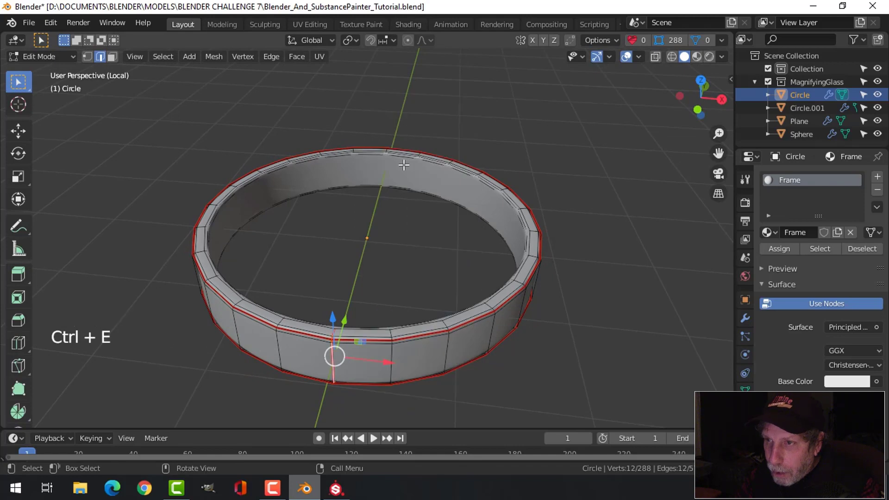
Open the UV Editing workspace and unwrap the whole frame ring along its marked seams
click(309, 24)
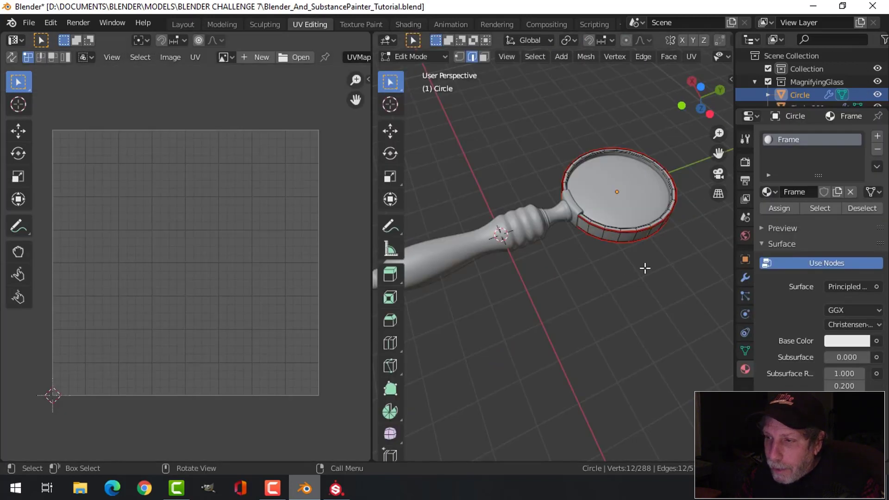
key(a)
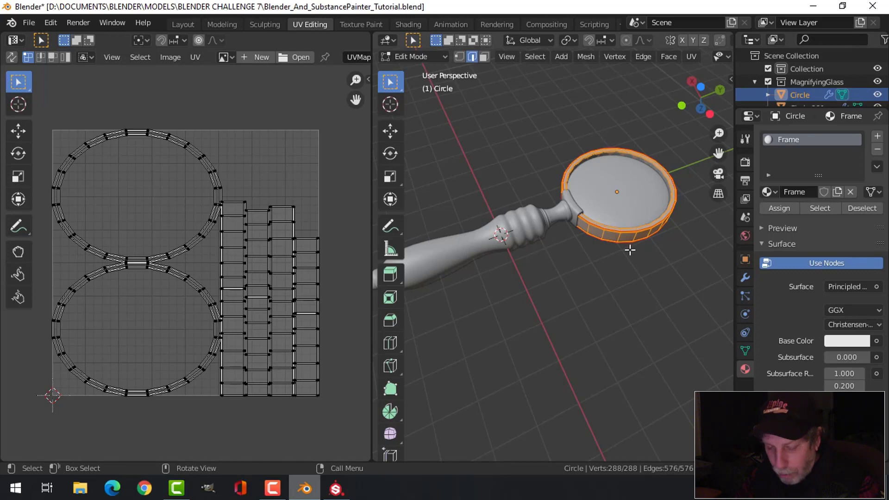
key(u)
click(586, 218)
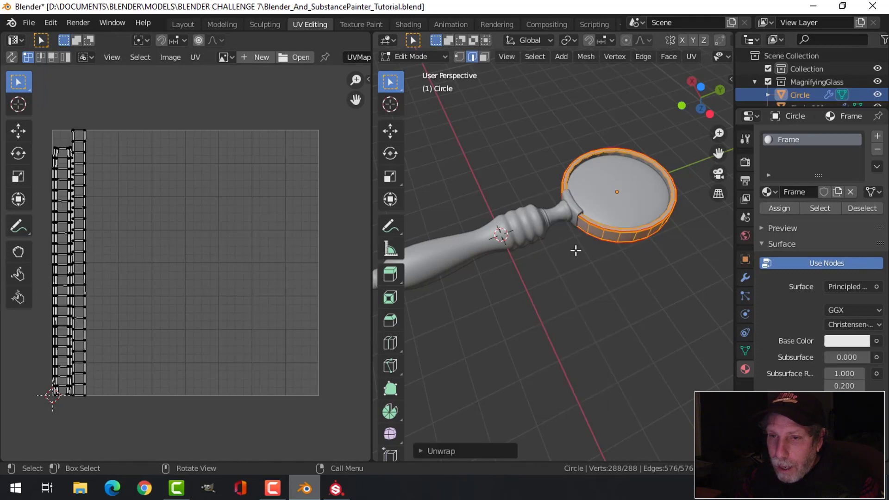
middle_drag(646, 295, 561, 246)
scroll(562, 246, up, 3)
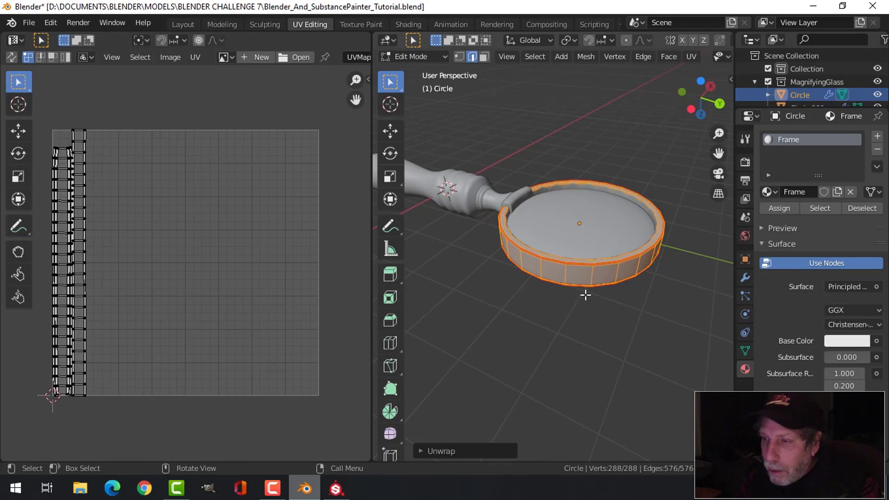
Leave Edit Mode, deselect the frame ring and save the Blender file
key(Tab)
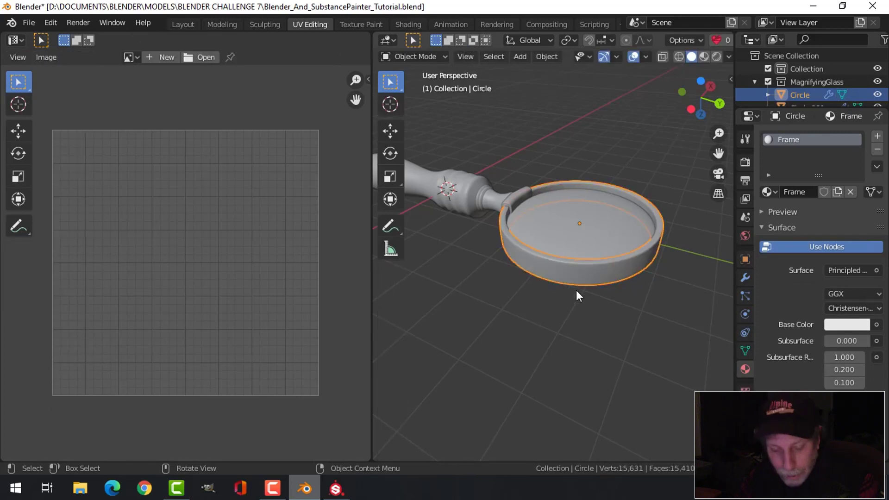
click(577, 289)
middle_drag(527, 235, 582, 243)
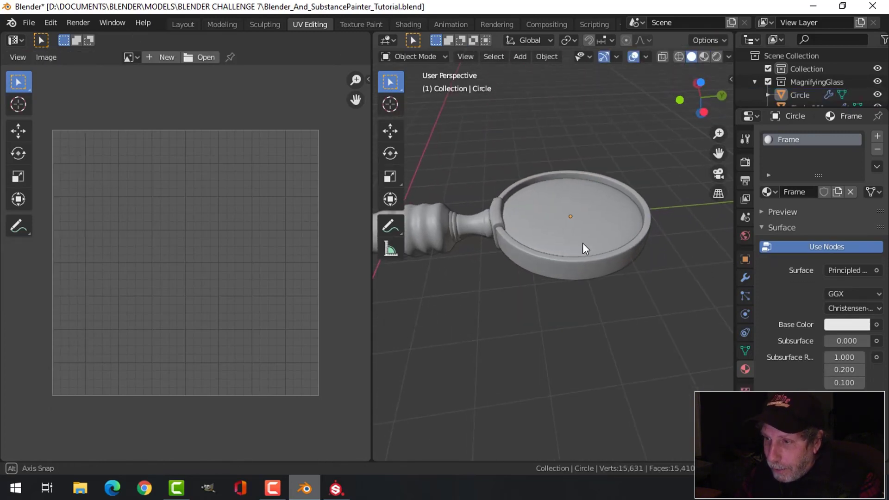
key(ctrl+s)
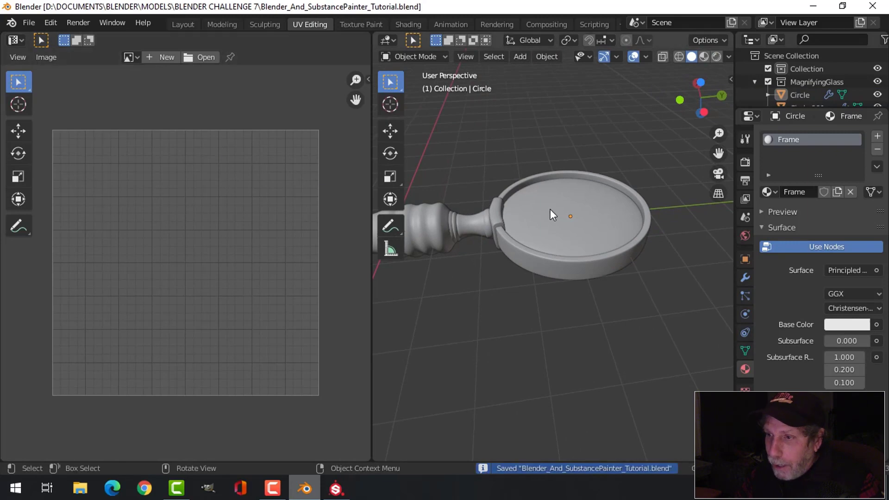
Back in the Layout workspace, leave local view, select all magnifying glass parts and export them as Blender_And_SubstancePainter_Tutorial.fbx
click(183, 24)
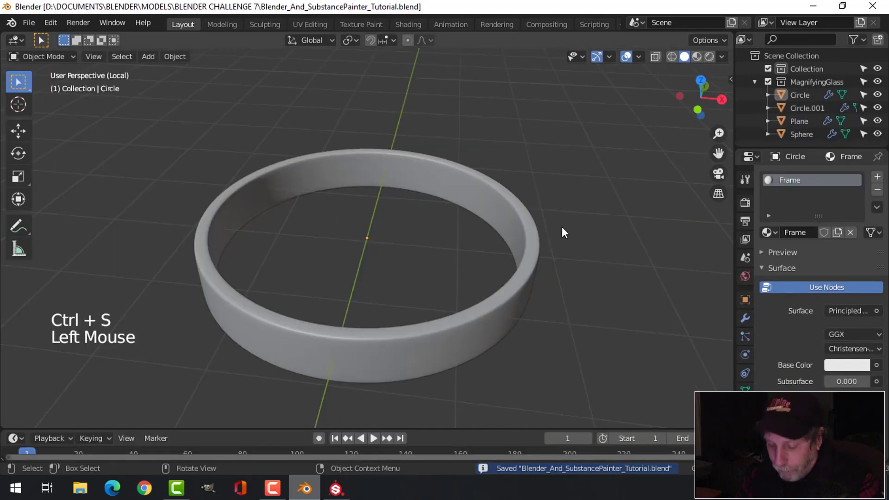
key(slash)
scroll(518, 237, down, 3)
key(a)
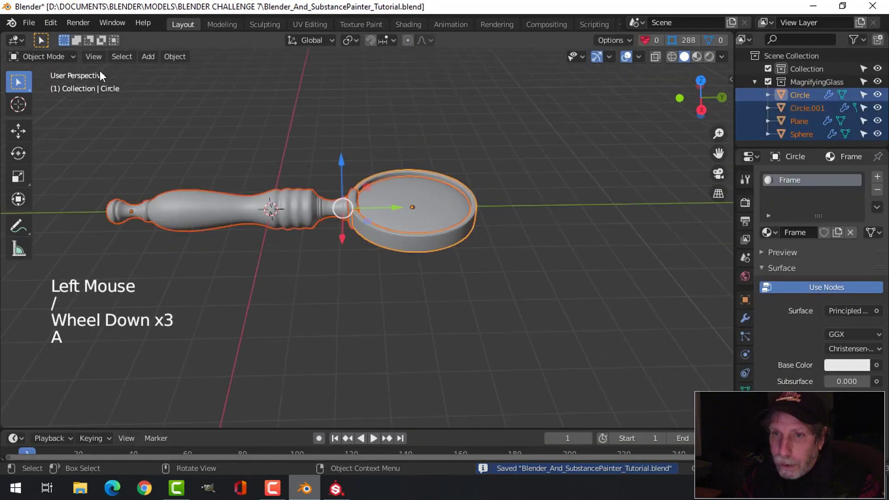
click(29, 23)
mouse_move(143, 213)
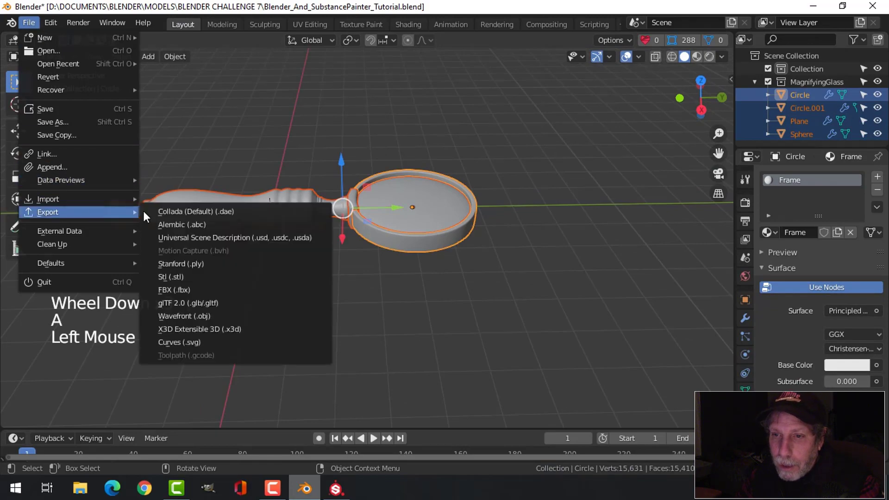
click(199, 289)
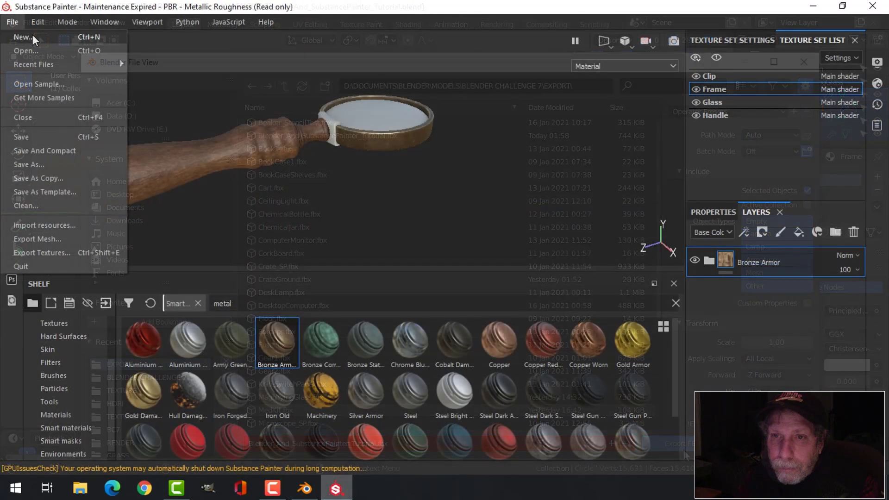
In Substance Painter, create a new PBR - Metallic Roughness project from Blender_And_SubstancePainter_Tutorial.fbx, with document resolution 1024
click(32, 36)
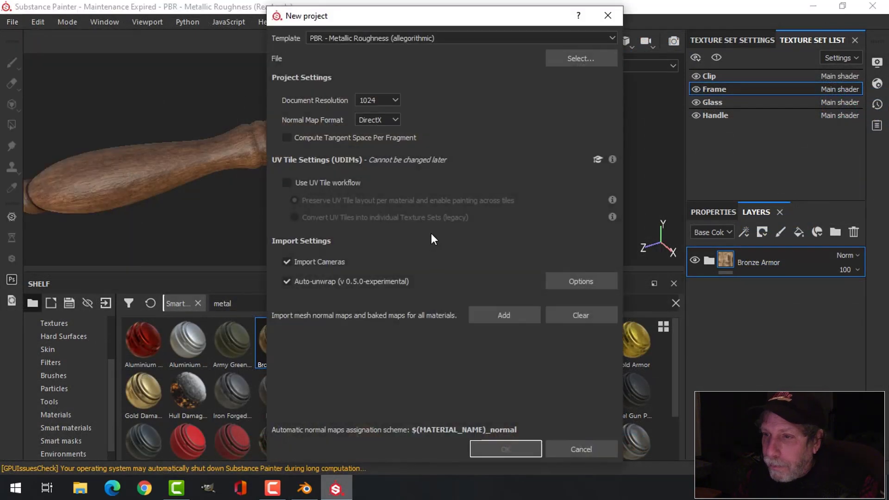
click(569, 59)
click(472, 117)
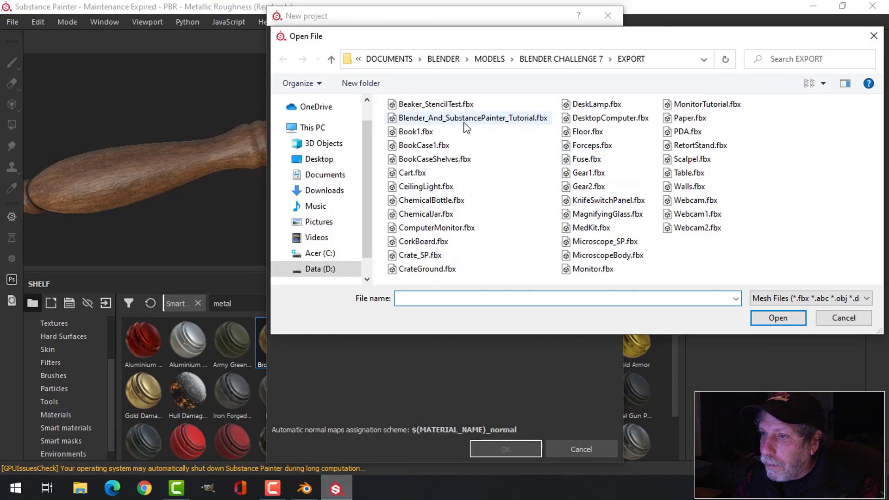
click(795, 319)
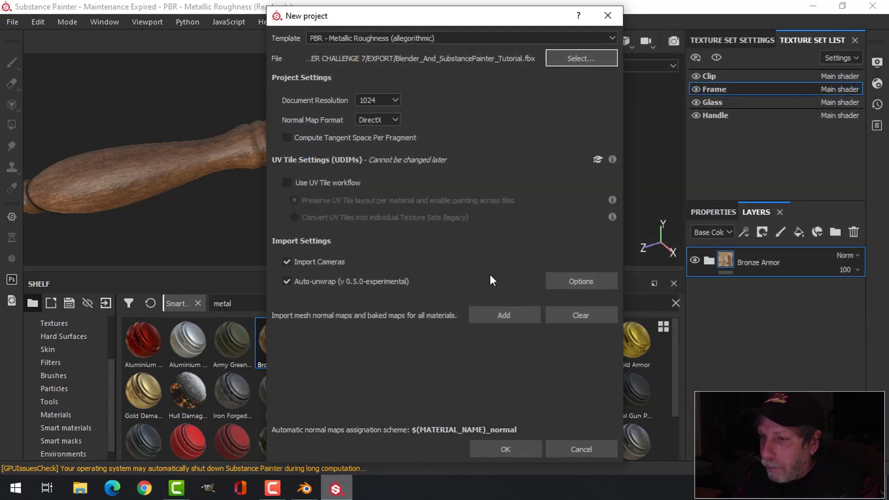
click(515, 449)
click(407, 263)
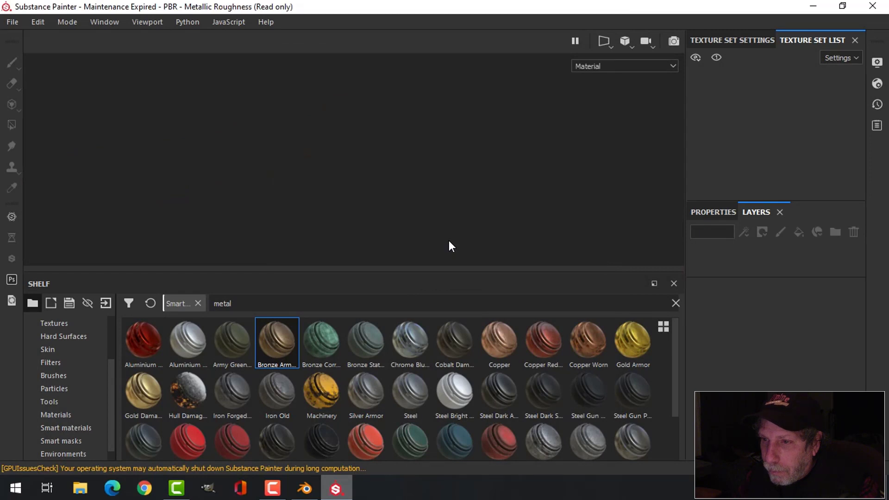
alt+drag(468, 204, 417, 182)
scroll(416, 182, up, 5)
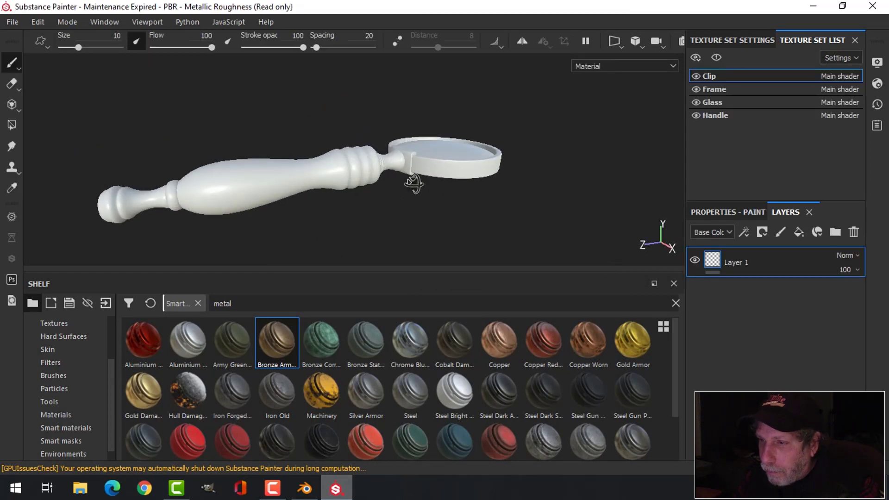
Bake all mesh maps for the texture sets at an output size of 1024
click(748, 43)
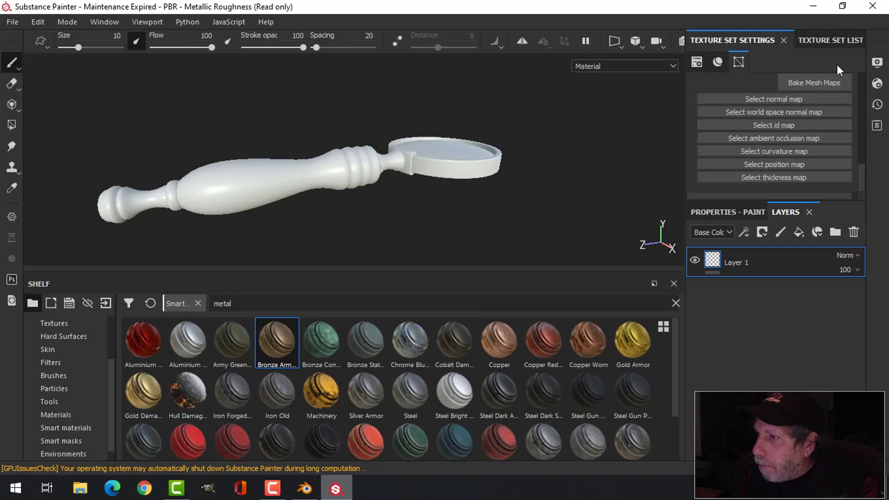
click(819, 81)
click(457, 64)
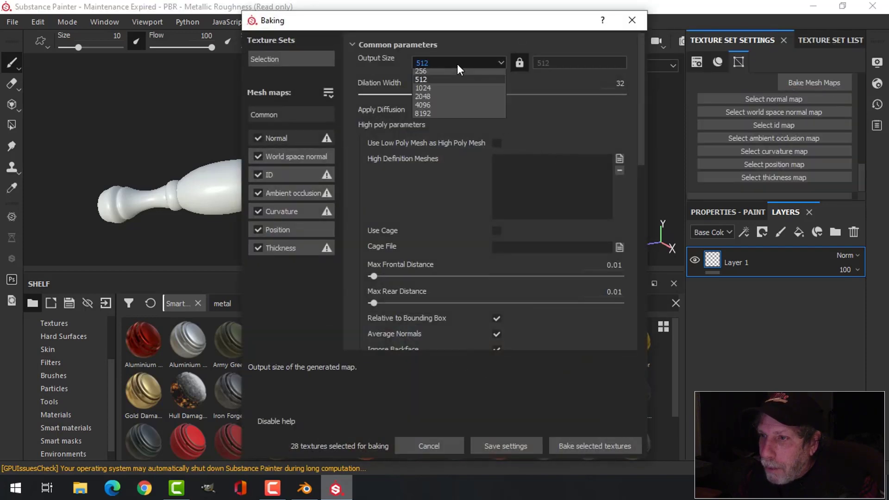
click(448, 121)
click(512, 446)
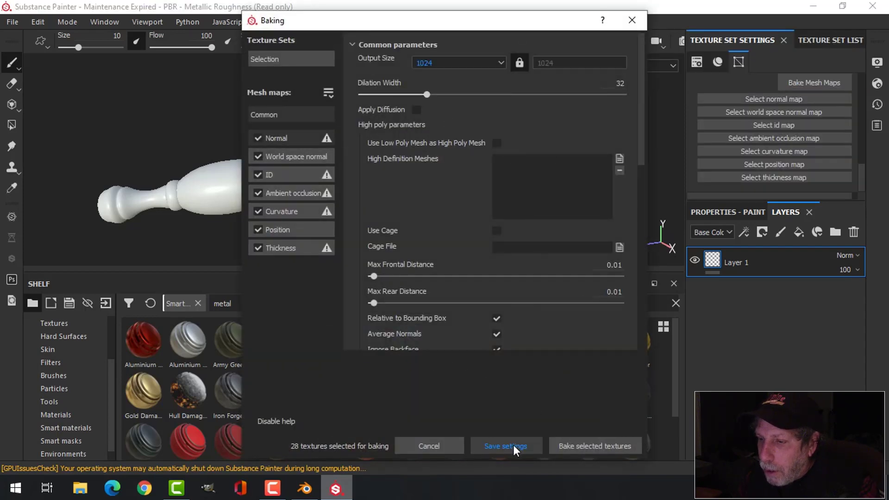
click(593, 446)
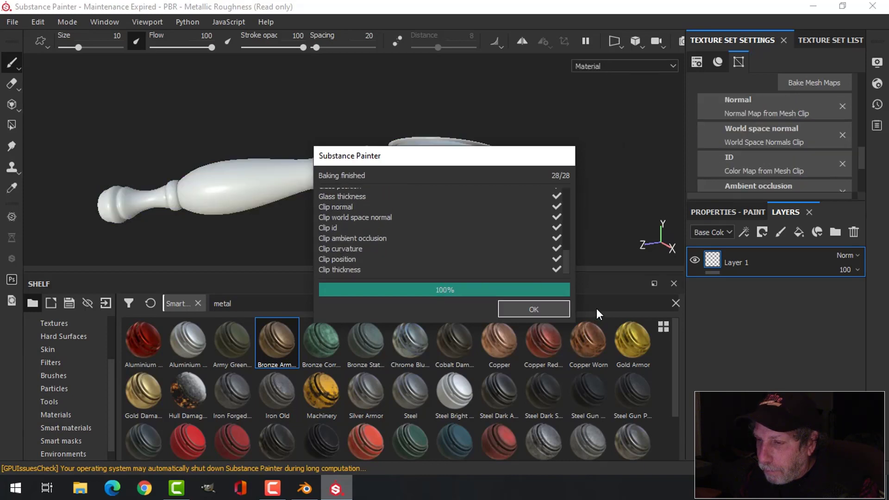
click(537, 308)
alt+drag(473, 192, 492, 200)
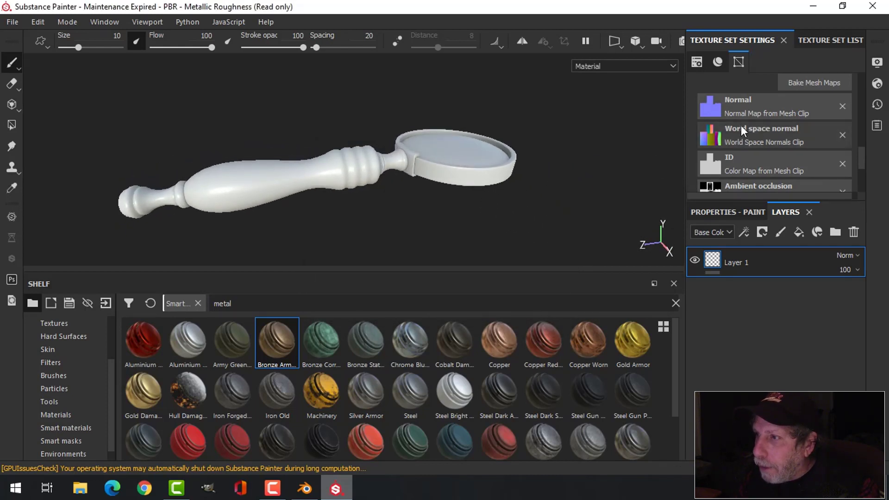
Make Handle the active texture set and delete its default Layer 1
click(815, 41)
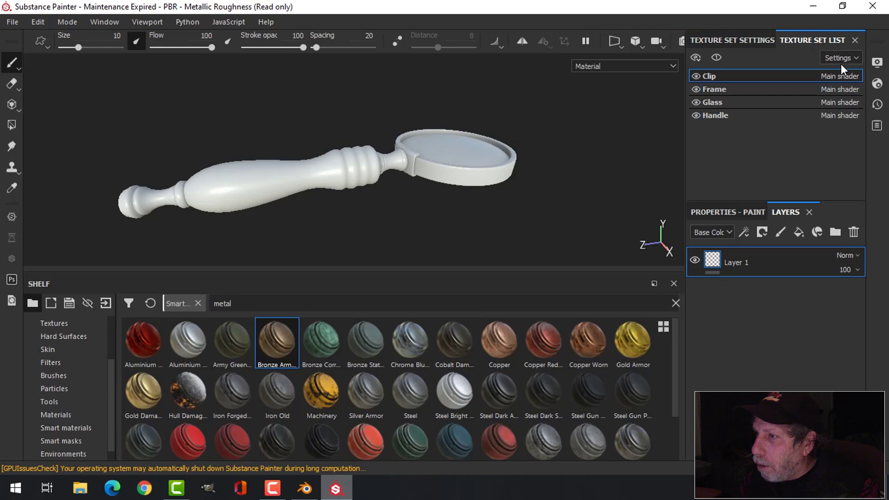
click(736, 116)
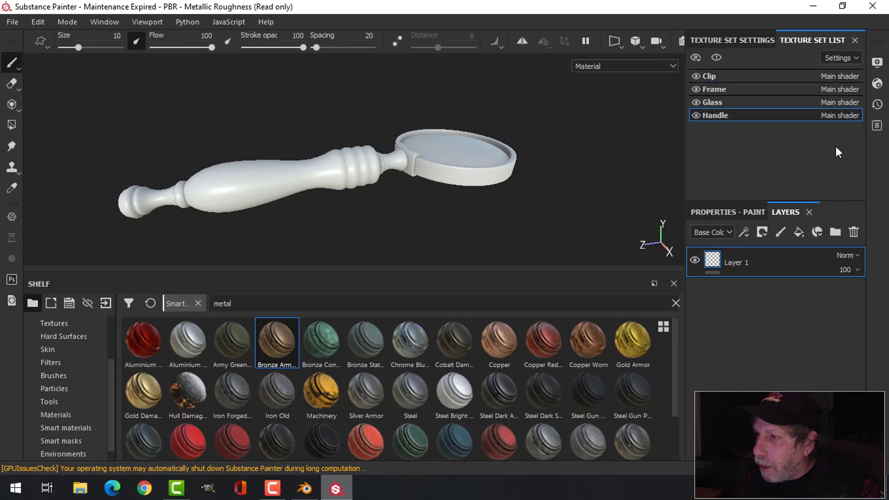
click(854, 232)
Search the smart materials for wood and add Wood Walnut to the Handle's layer stack
click(256, 303)
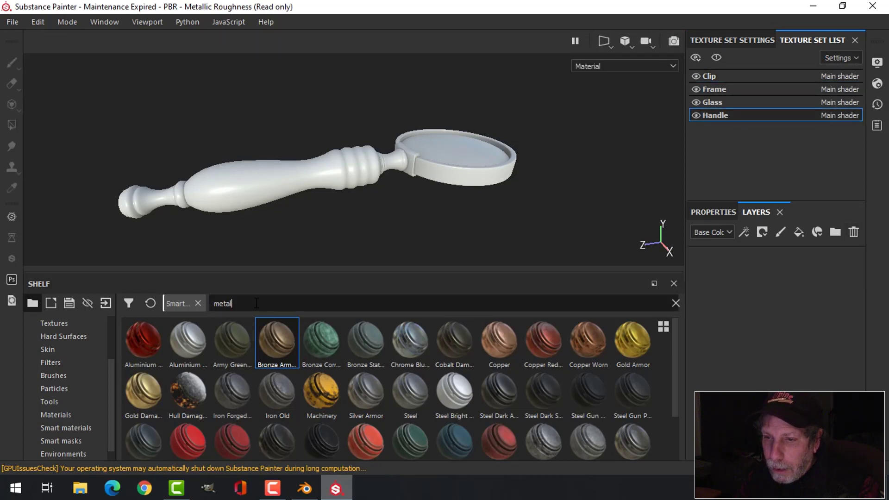
key(BackSpace)
key(BackSpace)
key(BackSpace)
key(BackSpace)
key(BackSpace)
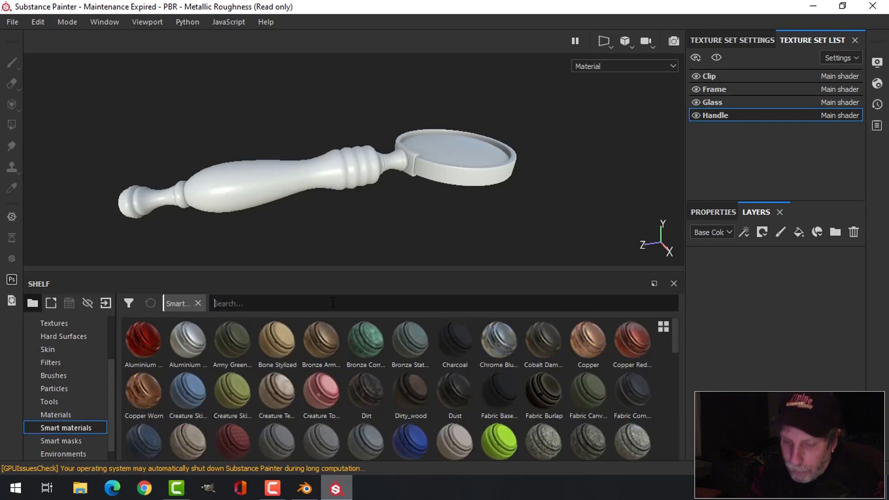
text(wood)
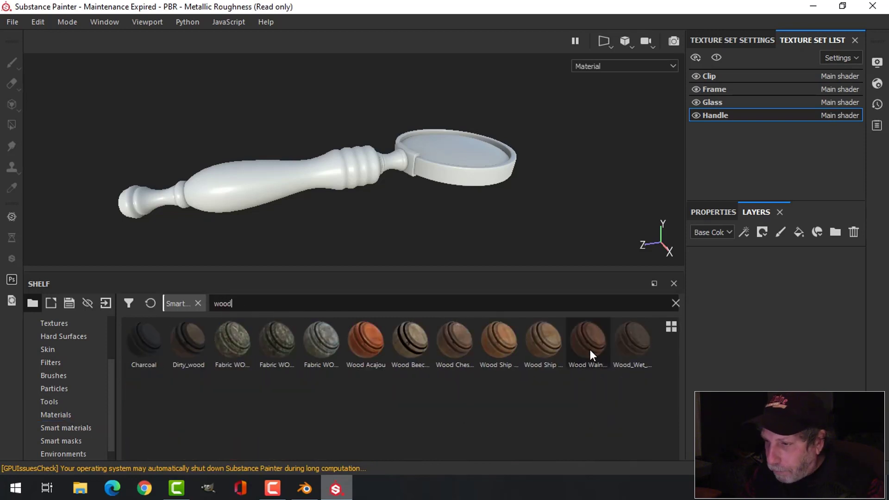
drag(590, 351, 765, 297)
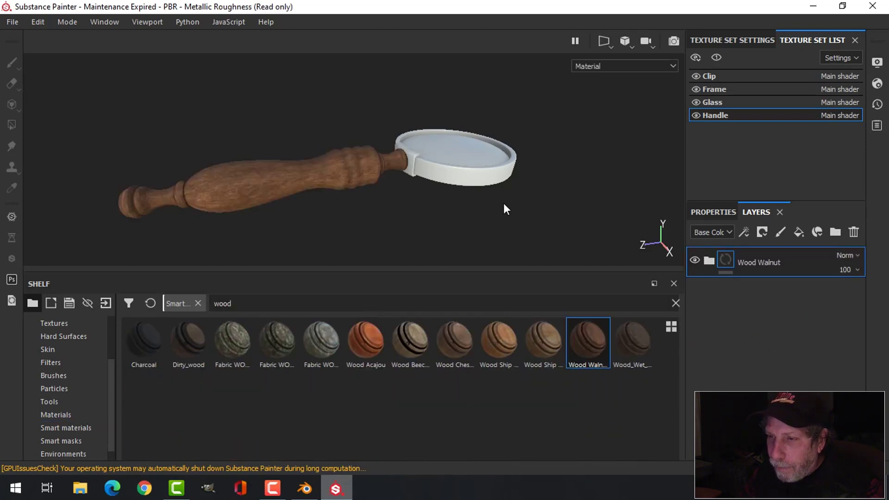
Expand the Wood Walnut folder and lower the Roughness of its base fill layer to 0.4155
click(709, 261)
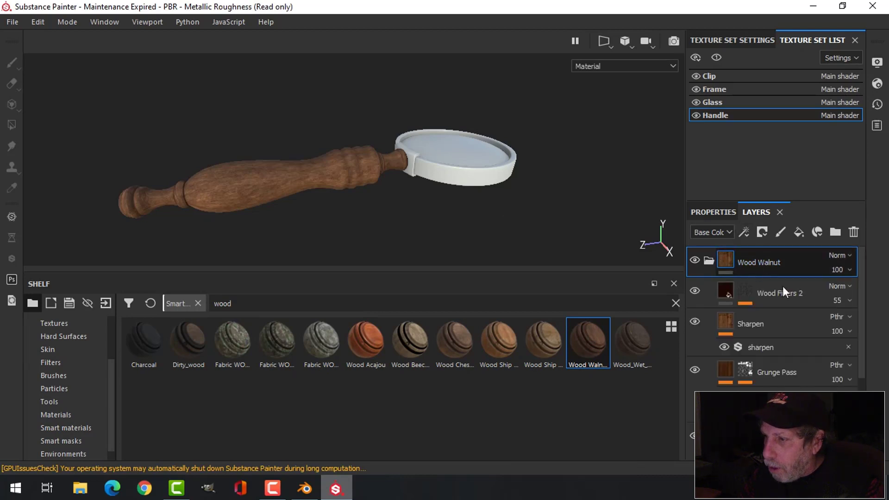
scroll(815, 340, down, 5)
click(781, 438)
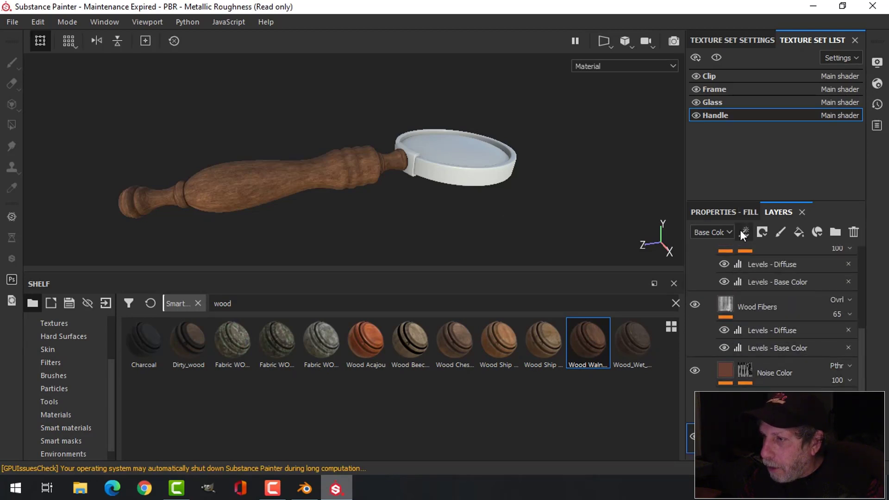
click(729, 212)
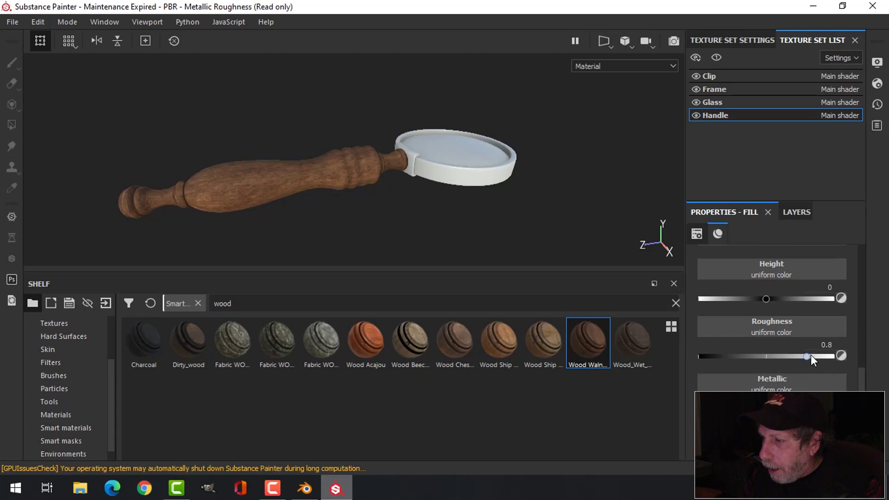
drag(805, 355, 754, 354)
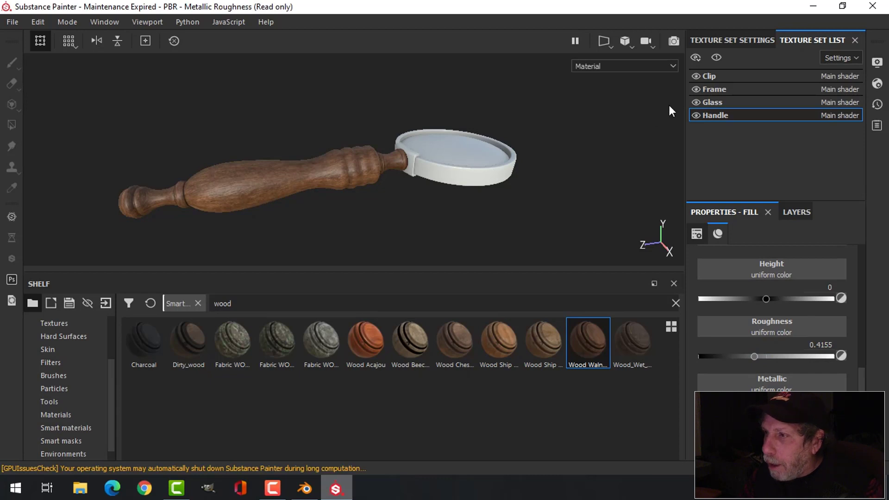
Switch to the Frame texture set, search the smart materials for metal and delete the Frame's default Layer 1
click(711, 88)
drag(262, 296, 213, 303)
text(metal)
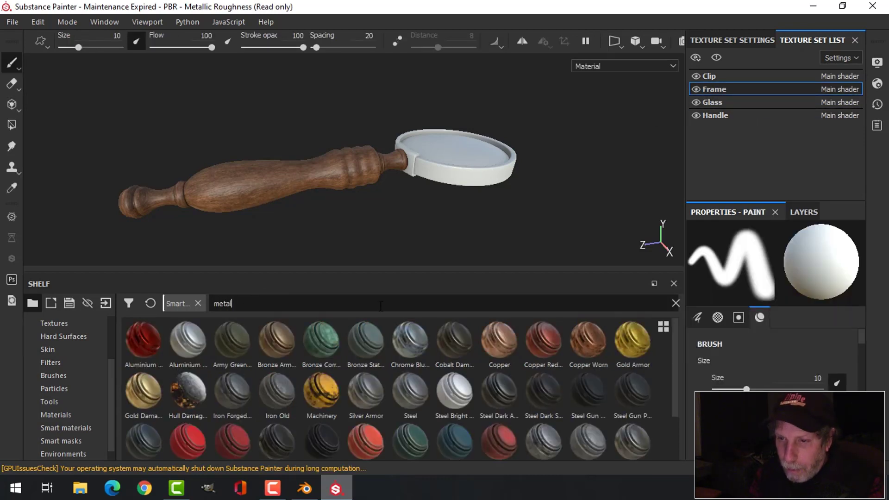
click(804, 213)
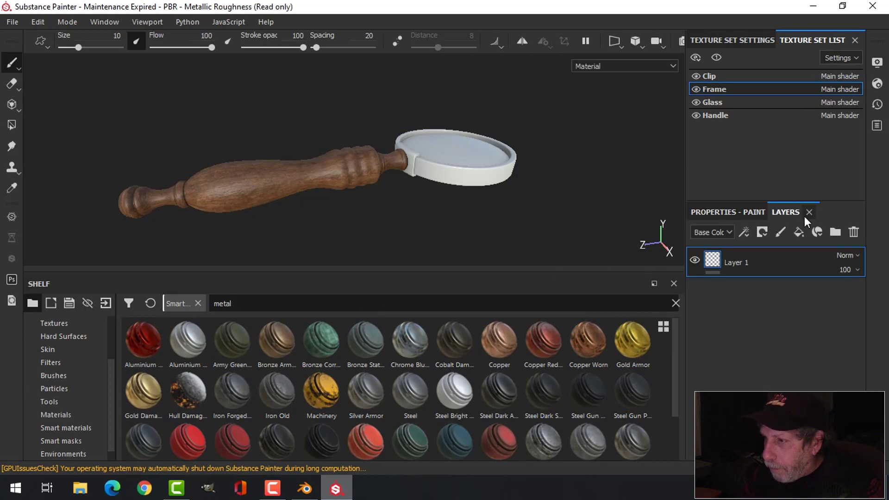
click(854, 232)
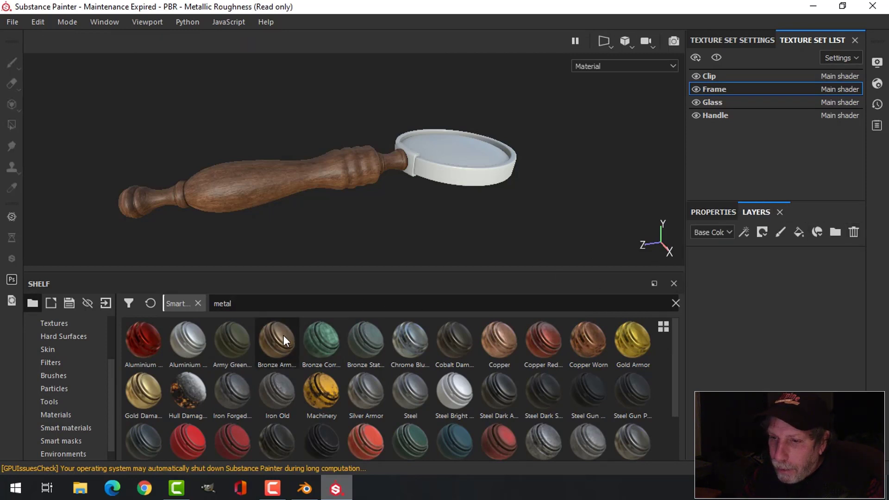
Apply the Bronze Armor smart material to the Frame texture set and replace the Clip texture set's default Layer 1 with Bronze Armor
drag(276, 340, 734, 277)
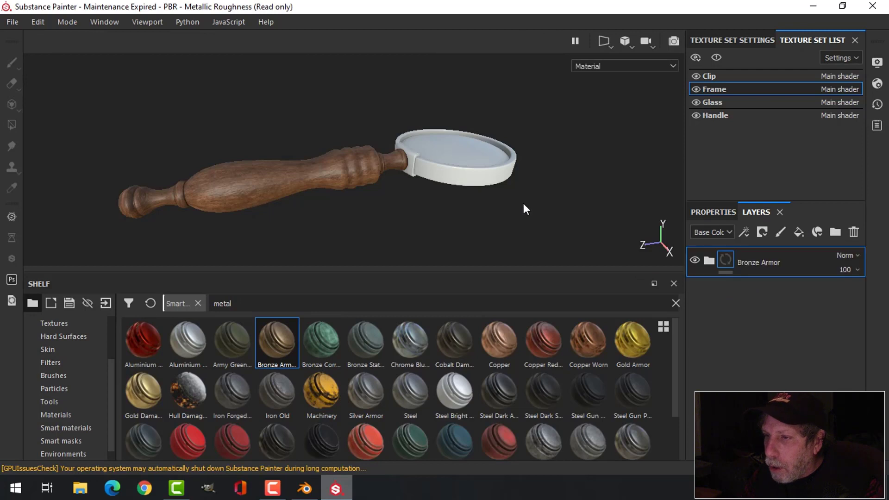
mouse_move(540, 202)
alt+mouse_down()
mouse_move(387, 167)
mouse_move(280, 175)
mouse_move(370, 189)
mouse_move(507, 193)
mouse_move(528, 205)
alt+mouse_up()
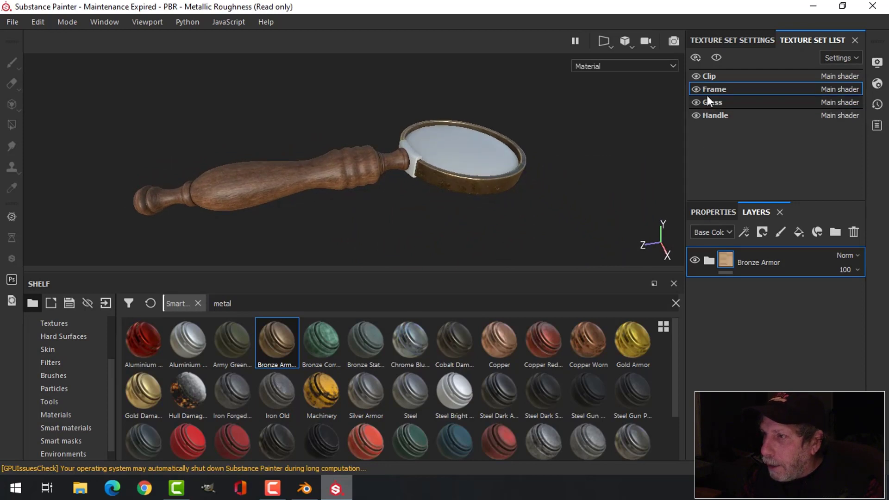
click(710, 75)
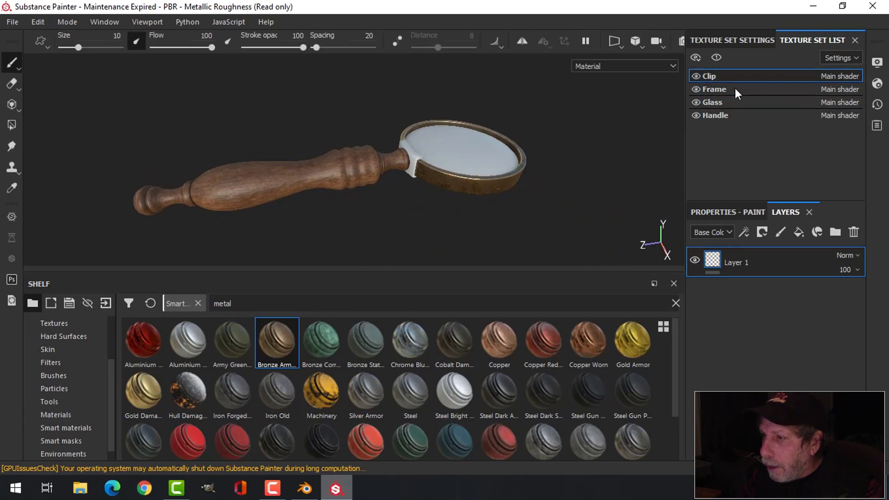
click(853, 232)
drag(291, 341, 746, 278)
alt+drag(431, 159, 459, 160)
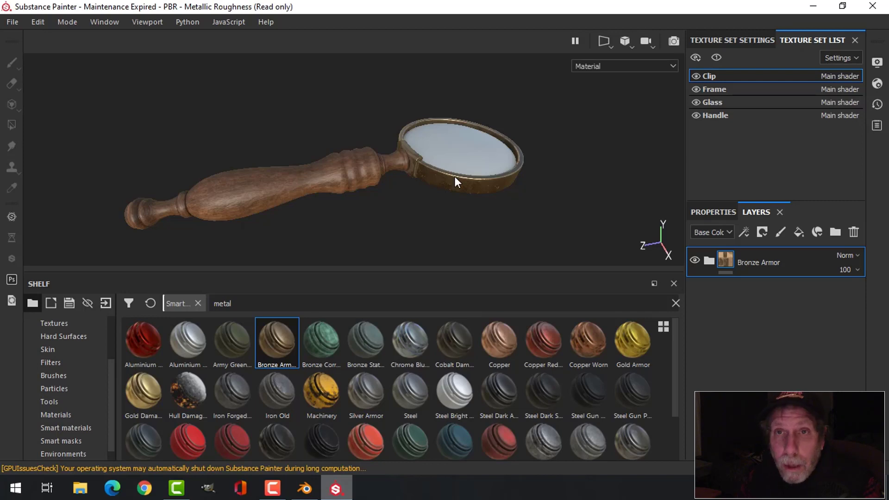
Switch to Blender, deselect all objects and return to Substance Painter
click(305, 488)
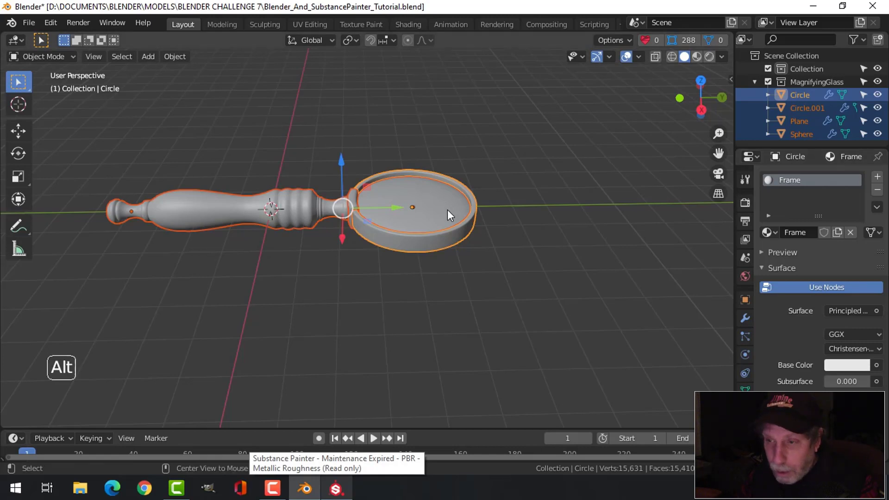
key(alt+a)
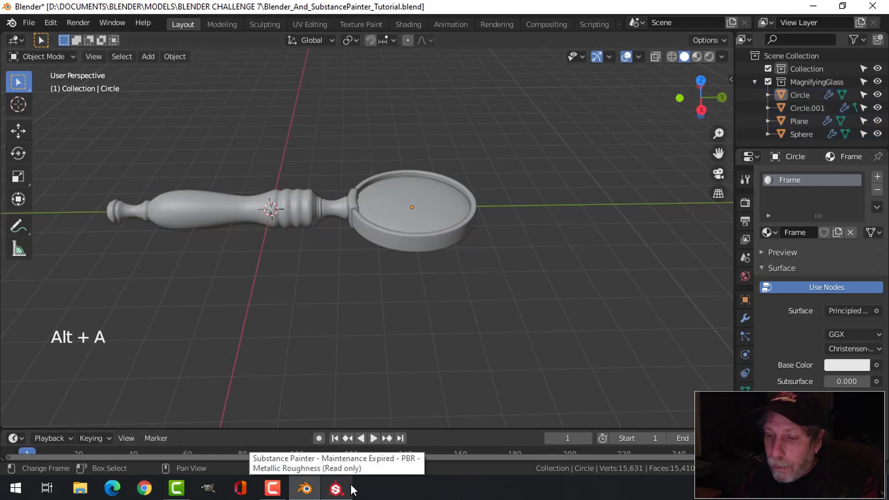
click(336, 488)
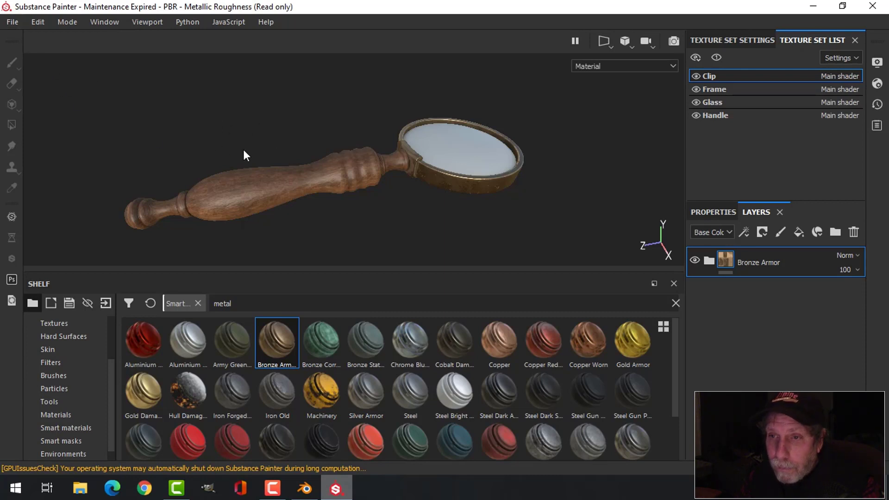
Open the texture export settings and review the list of maps for the Clip, Frame, Glass and Handle texture sets
click(14, 21)
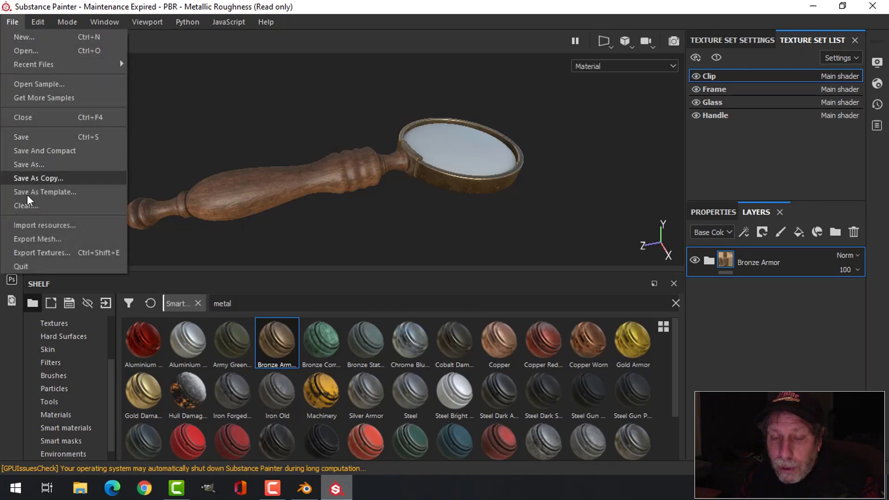
click(46, 256)
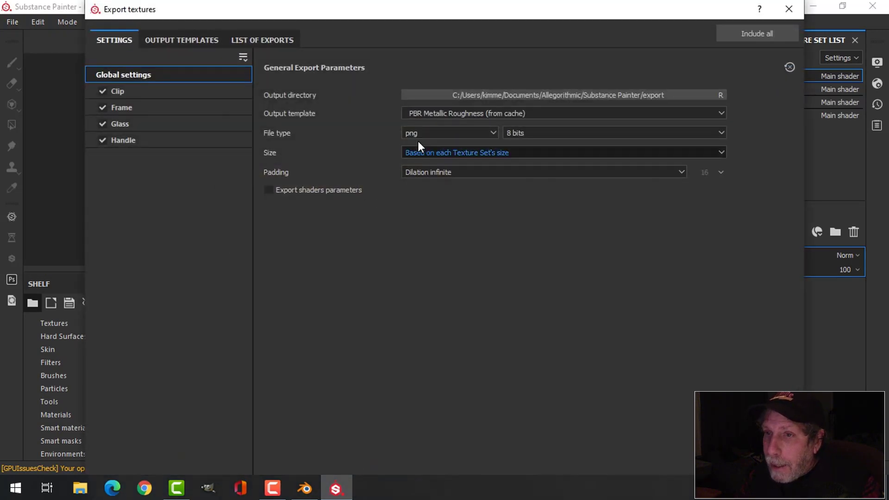
drag(421, 5, 399, 20)
click(255, 55)
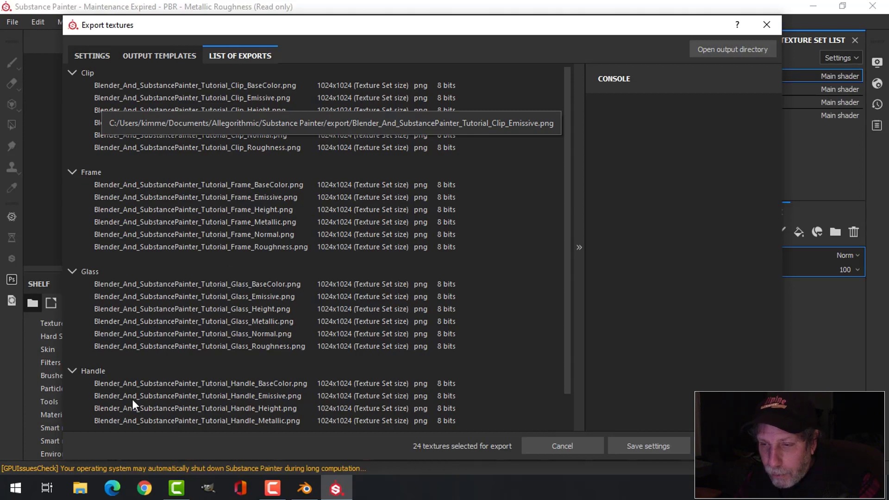
click(97, 56)
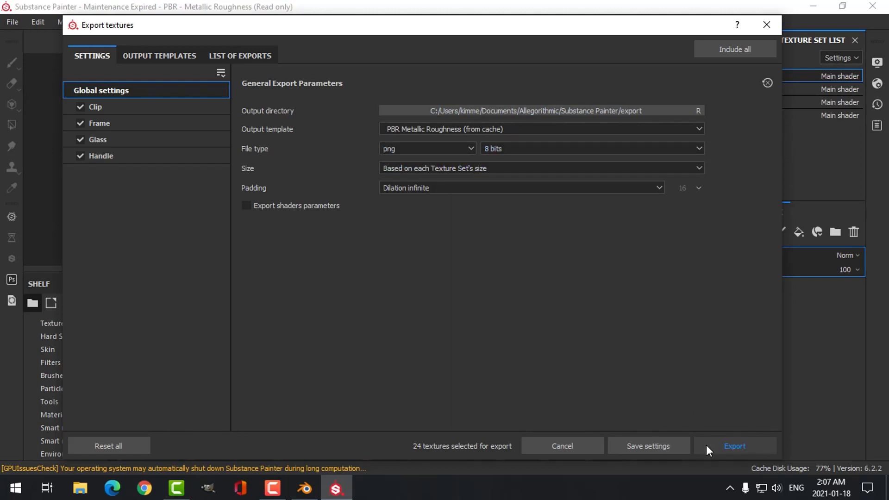
Browse for a texture output directory and go to the BLENDER folder inside DOCUMENTS on the Data (D:) drive
click(574, 113)
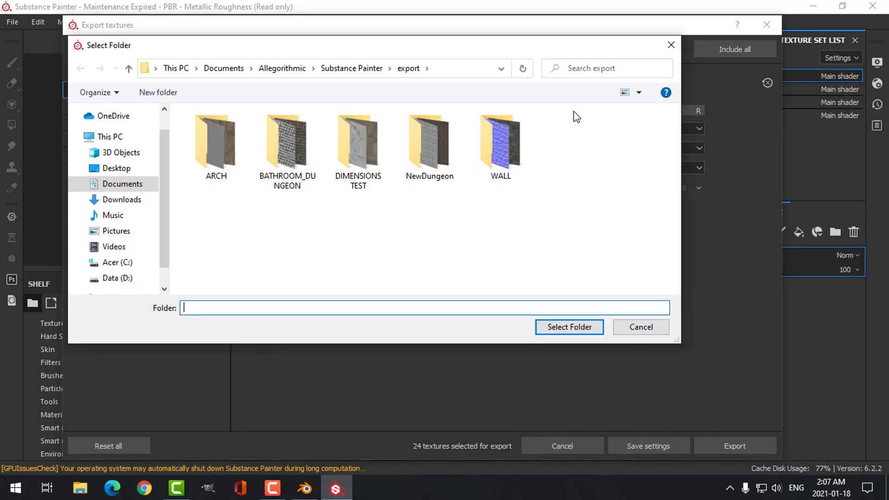
click(121, 278)
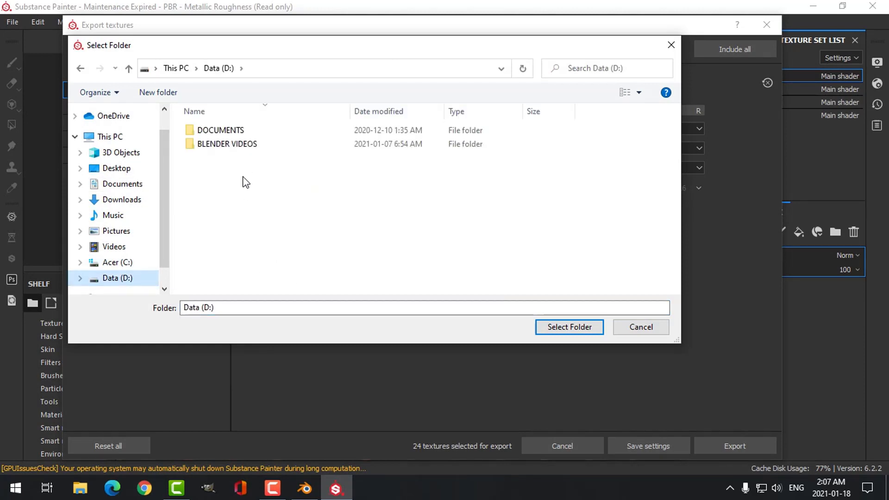
click(238, 131)
double_click(237, 133)
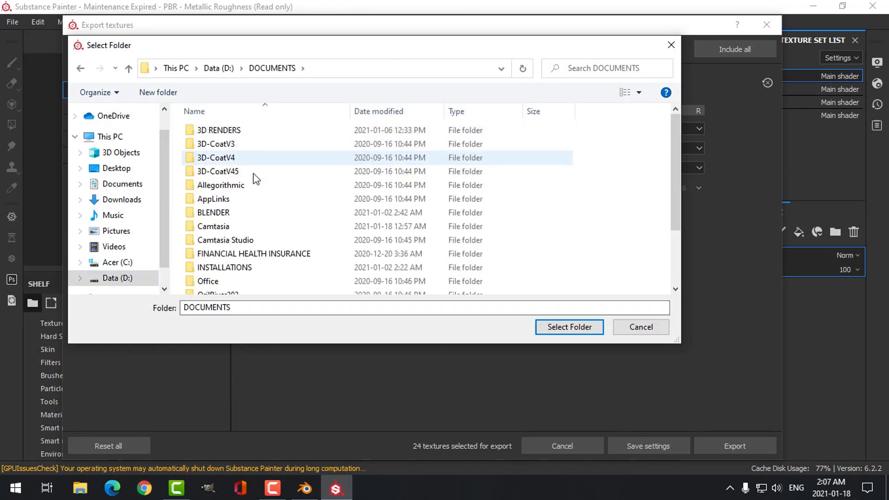
double_click(226, 211)
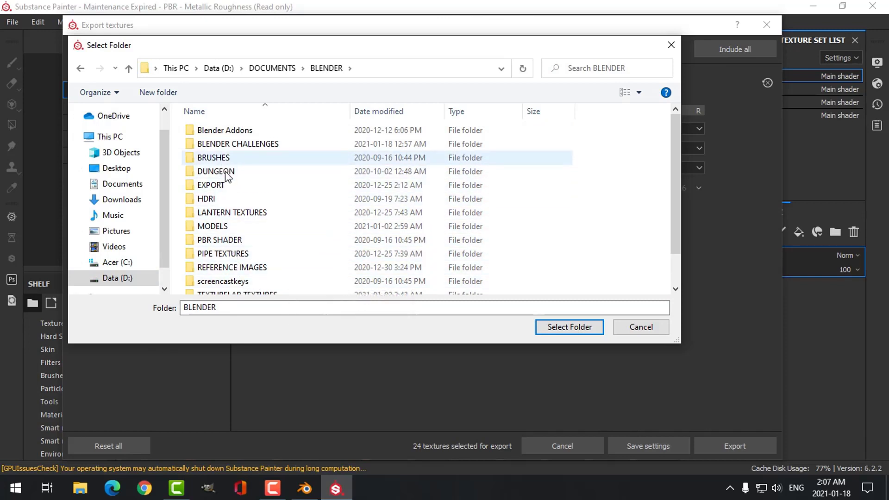
double_click(213, 226)
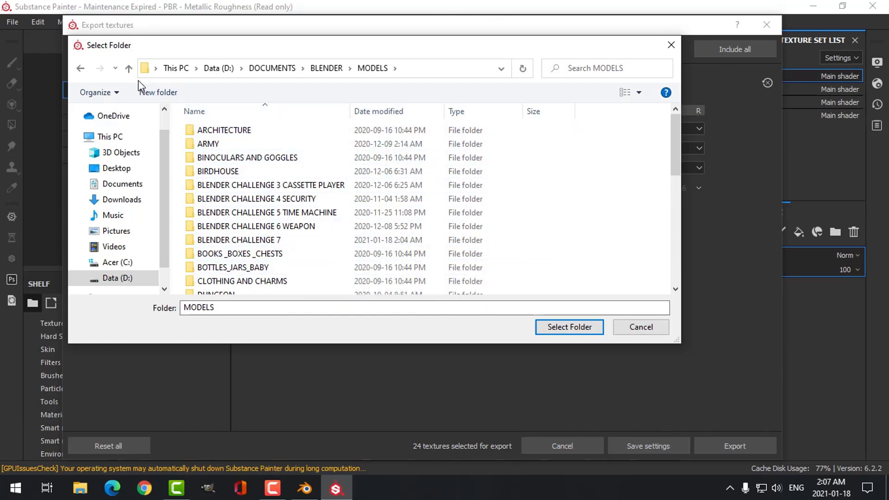
click(129, 69)
Create a folder named MagnifyingGlassTextures inside BLENDER and choose it as the texture export's output directory
click(159, 92)
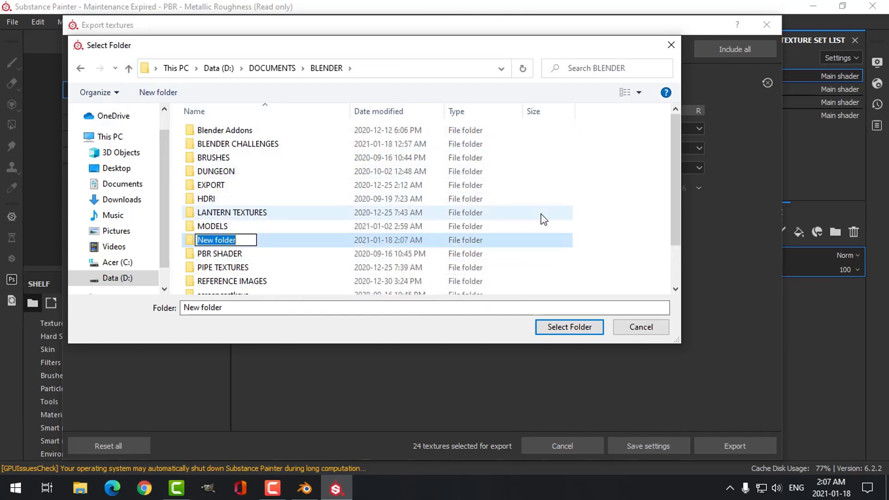
text(Ma)
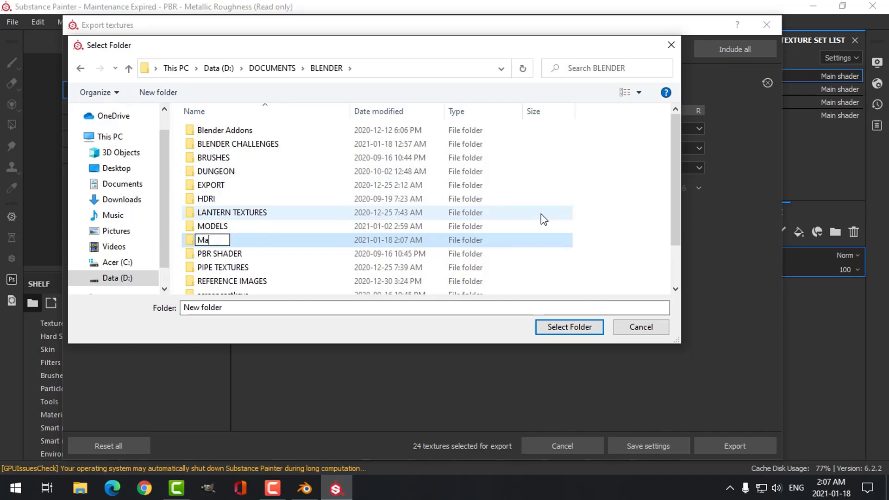
text(gnifyingGl)
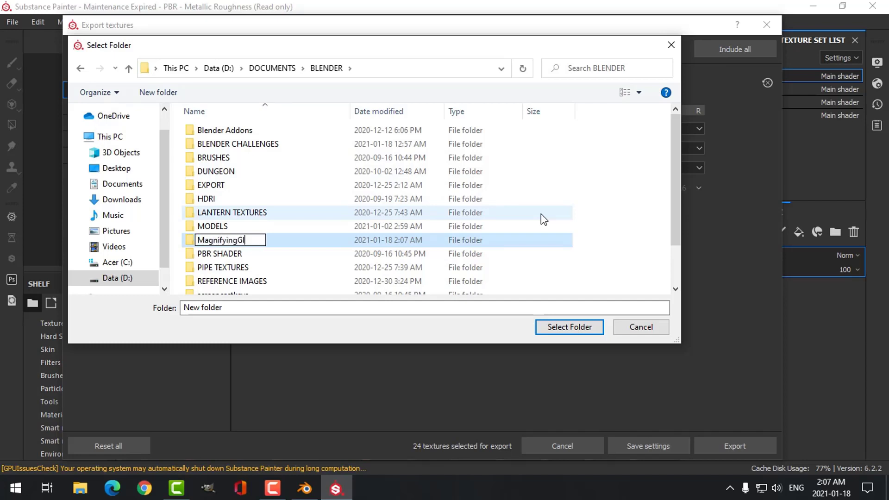
text(assTextures)
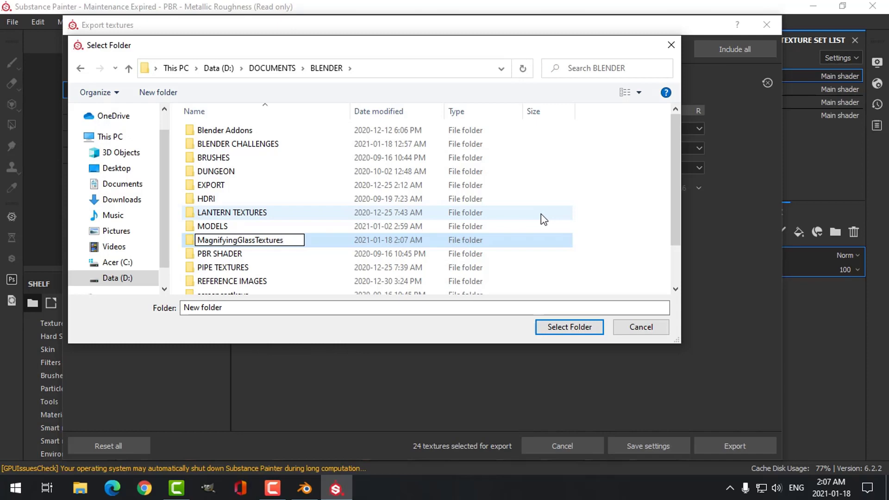
key(Return)
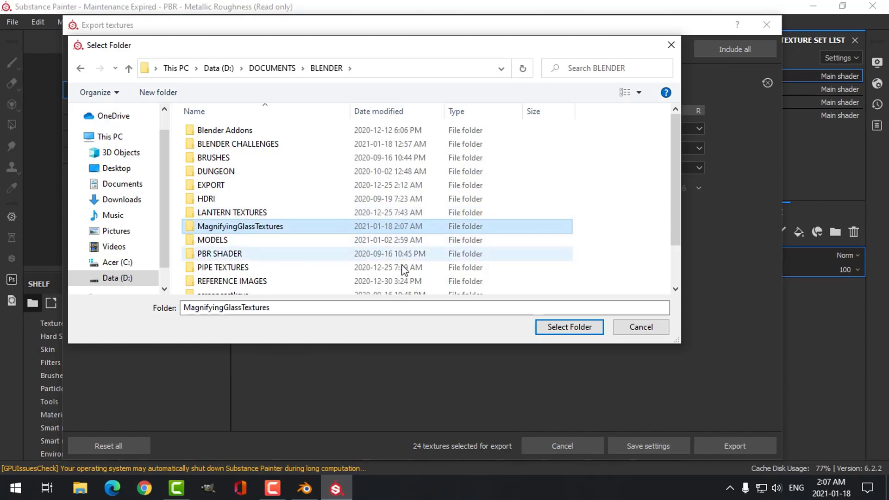
click(559, 328)
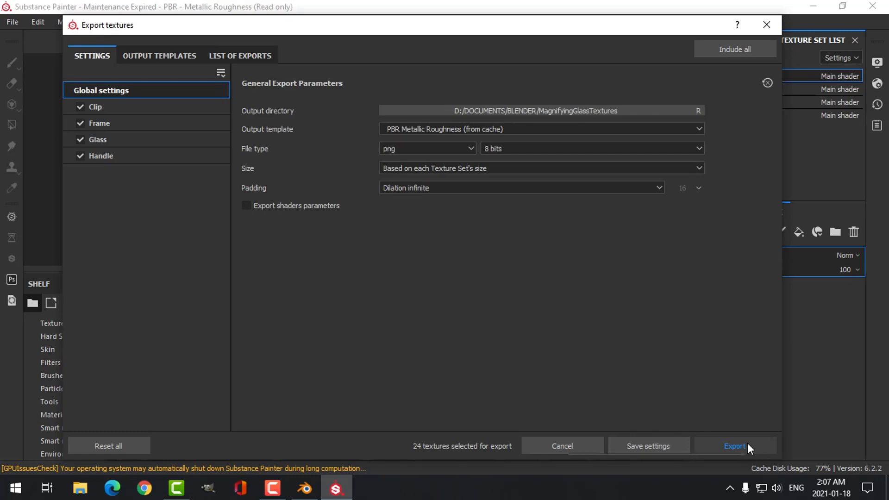
Export the 8-bit PNG textures of all four texture sets with the PBR Metallic Roughness template and return to Blender
click(722, 445)
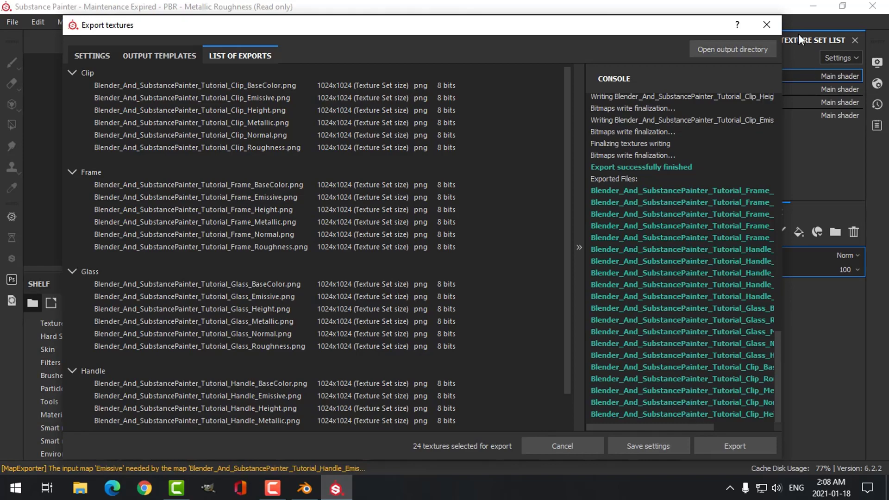
click(766, 24)
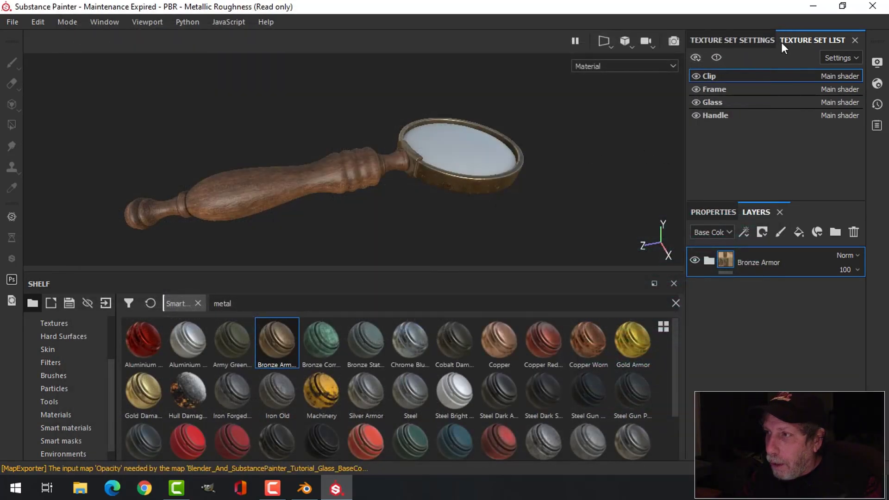
click(811, 8)
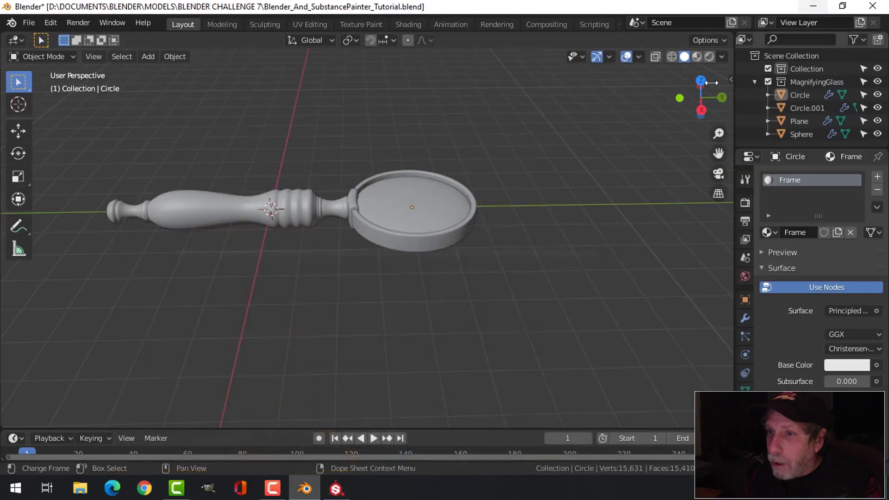
Switch to the Shading workspace, select the magnifying glass handle and enlarge the node editor showing its Handle material
alt+drag(316, 254, 370, 250)
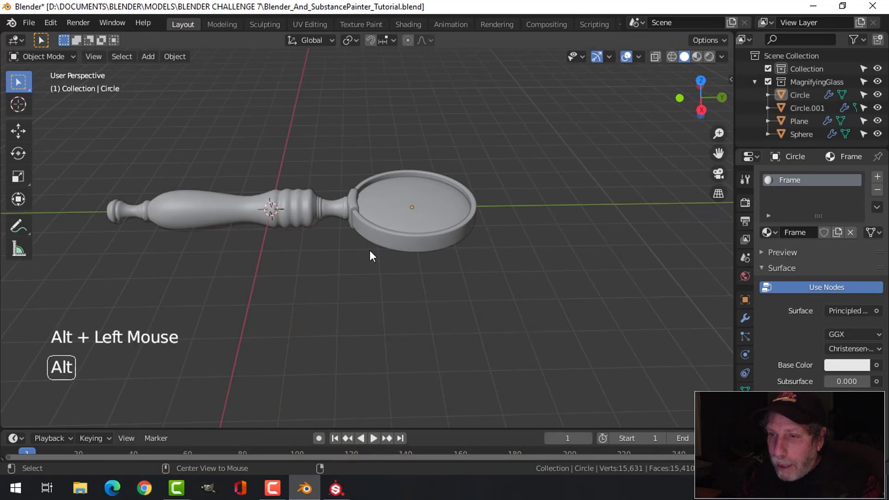
alt+middle_drag(371, 254, 306, 268)
mouse_move(409, 266)
middle_down()
mouse_move(387, 280)
mouse_move(327, 282)
mouse_move(435, 249)
mouse_move(423, 268)
middle_up()
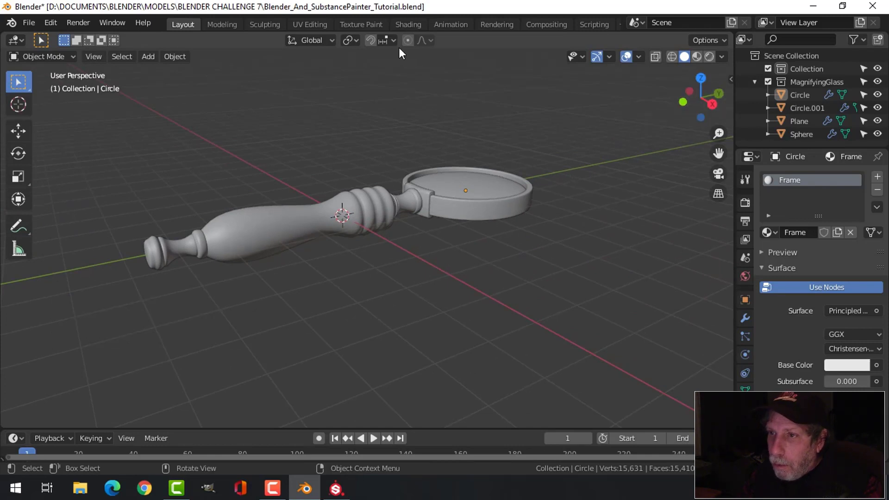
click(410, 24)
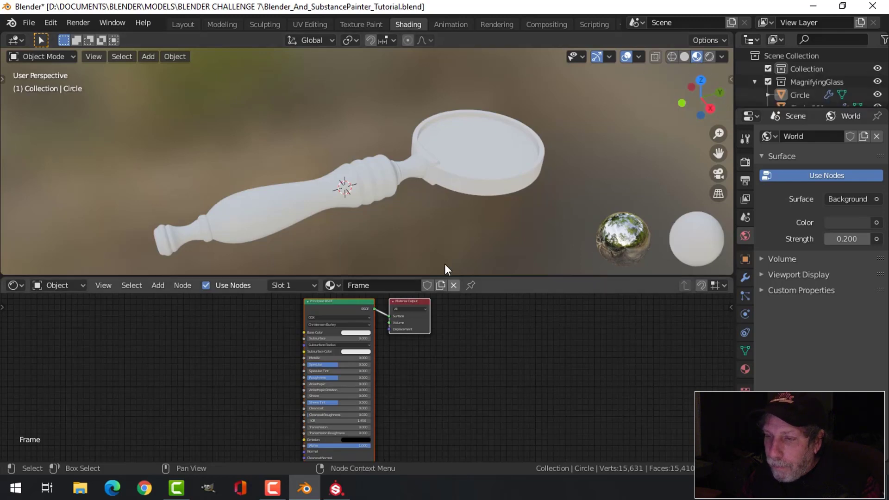
click(308, 211)
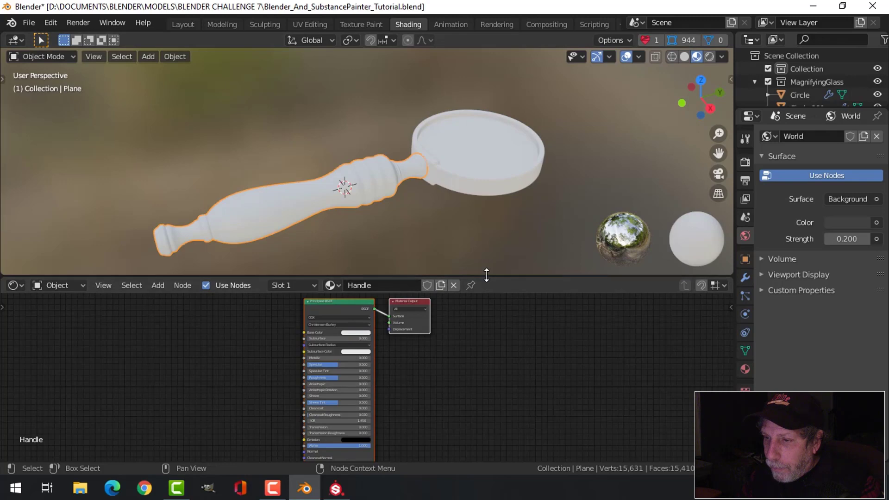
drag(486, 278, 479, 202)
scroll(478, 321, up, 1)
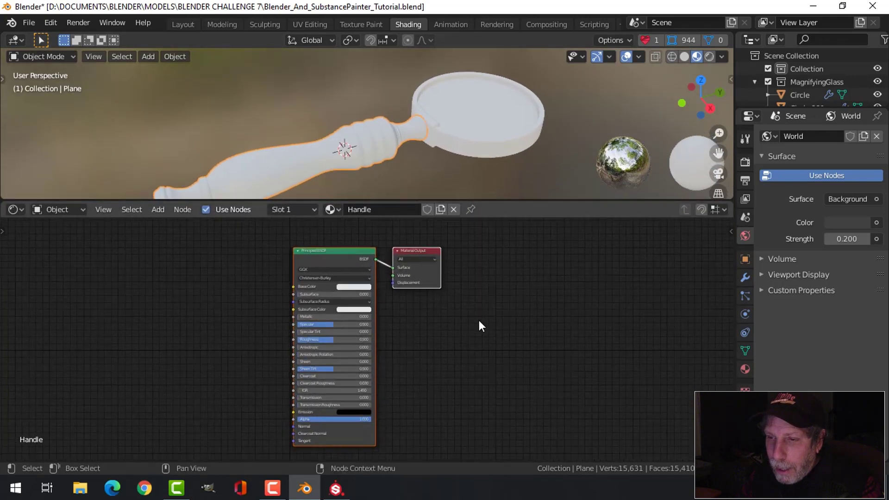
scroll(477, 320, up, 1)
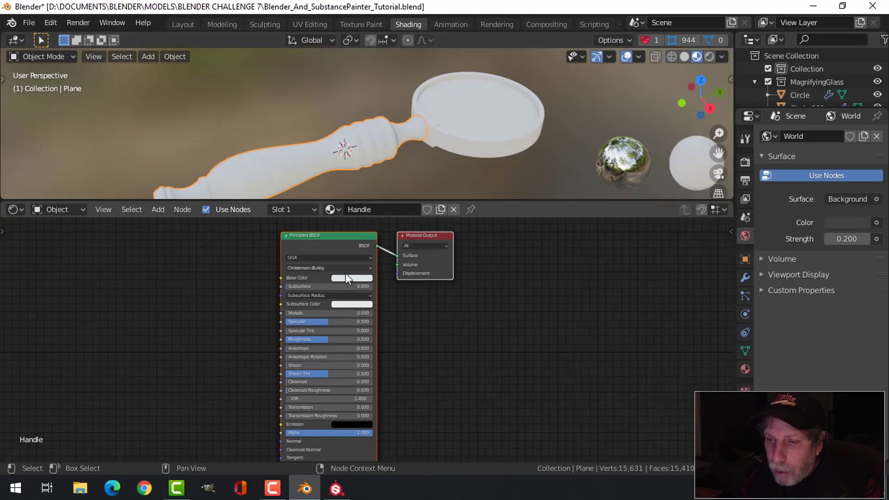
scroll(347, 279, up, 1)
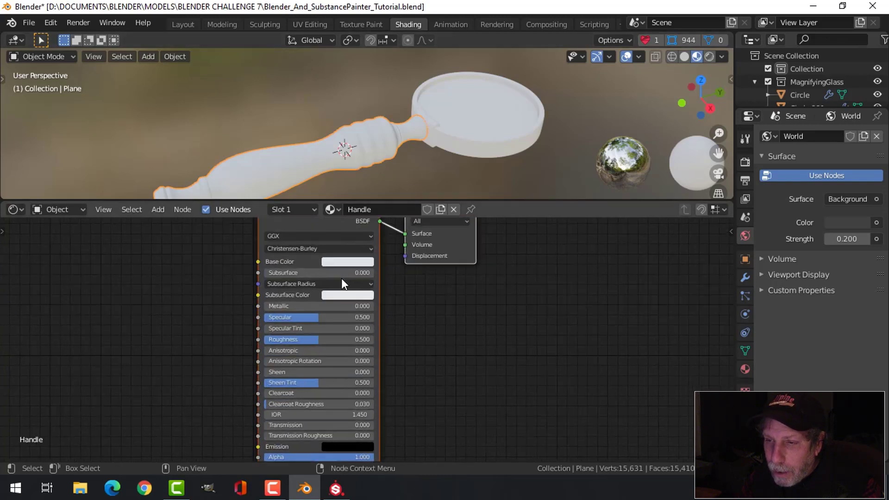
Set the Base Color of the Handle material's Principled BSDF to a pale cream, about H 0.176, S 0.077, V 0.906
click(341, 261)
mouse_move(364, 152)
mouse_down()
mouse_move(381, 173)
mouse_move(368, 181)
mouse_move(355, 172)
mouse_move(362, 154)
mouse_up()
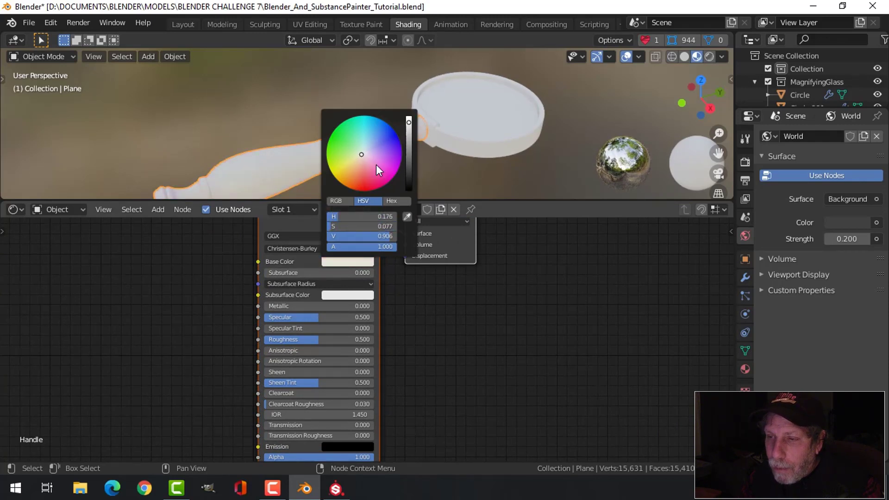
click(496, 312)
middle_drag(496, 313, 516, 330)
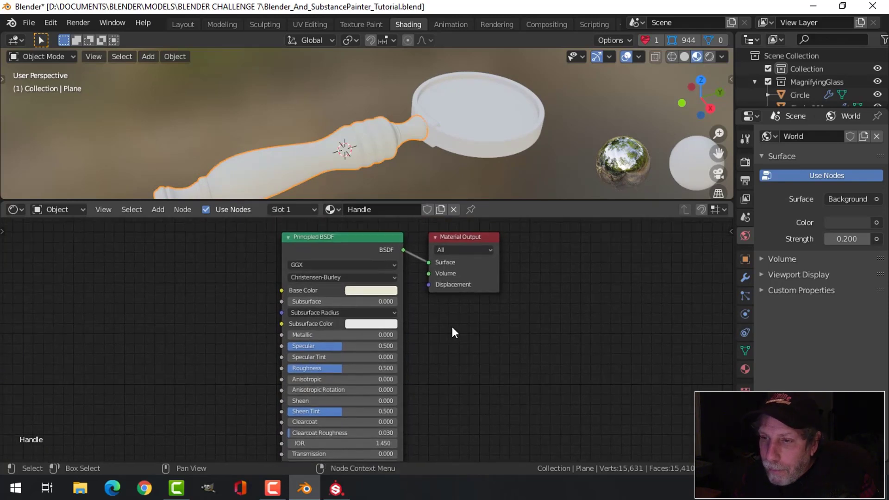
Search the add-on preferences for "nod" and check whether the Node Wrangler add-on is enabled
click(49, 21)
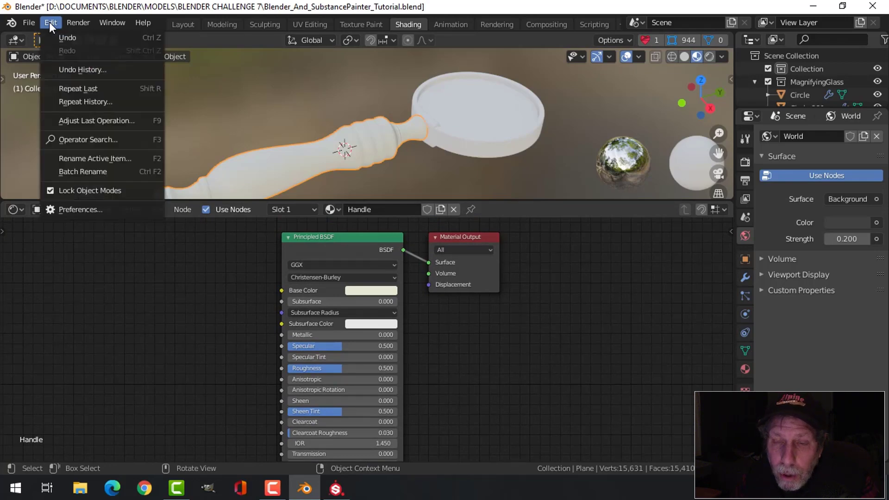
click(82, 209)
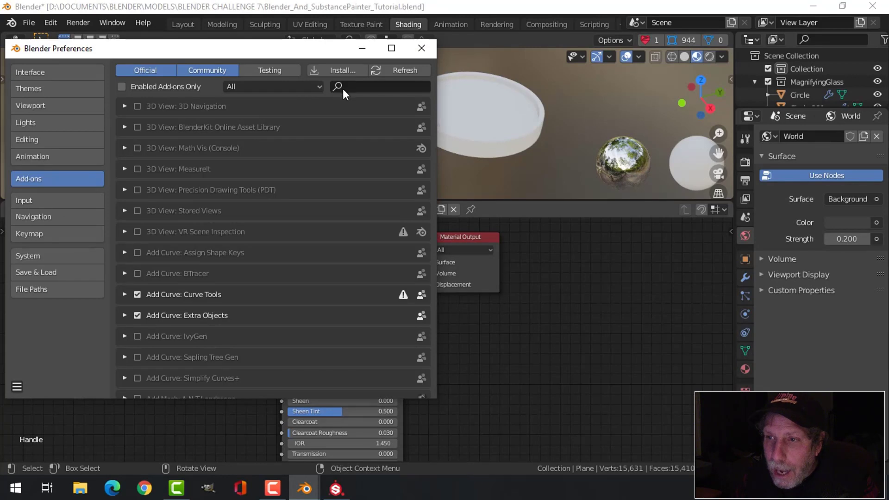
click(344, 87)
text(nod)
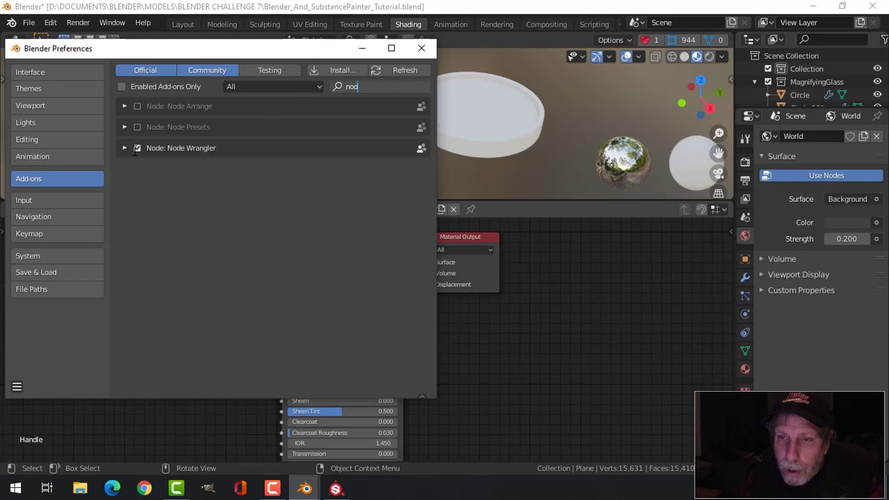
click(421, 49)
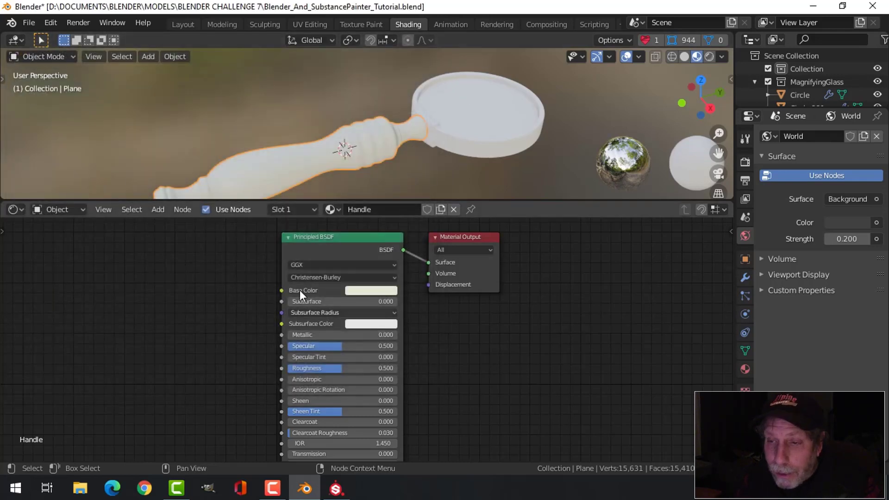
Start Node Wrangler's Principled Texture Setup on the Handle material's Principled BSDF and browse to D:\DOCUMENTS\BLENDER\MagnifyingGlassTextures
click(325, 237)
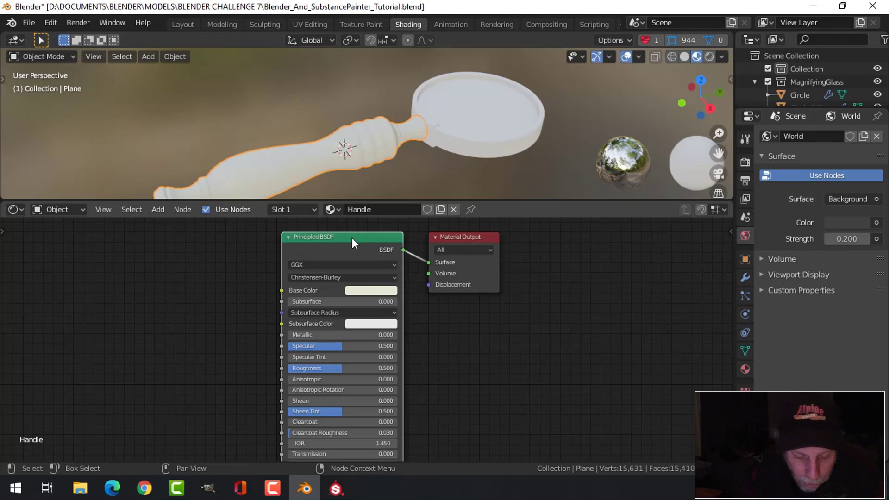
key(ctrl+shift+t)
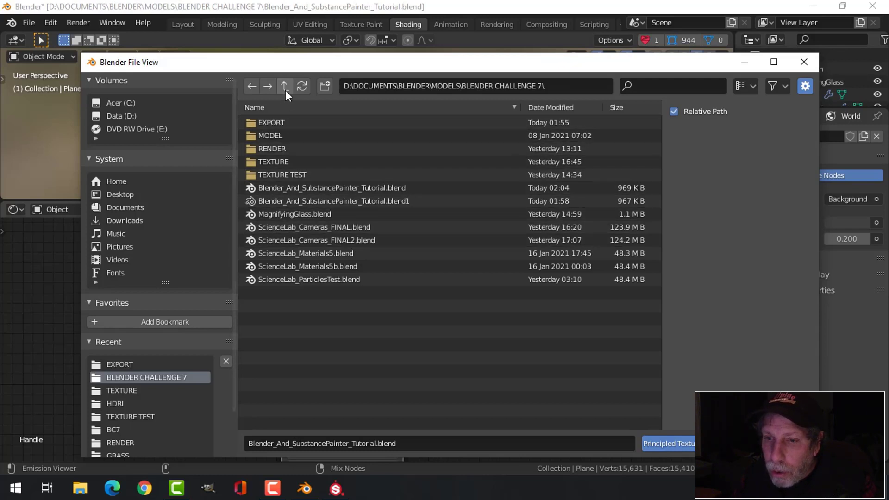
click(128, 209)
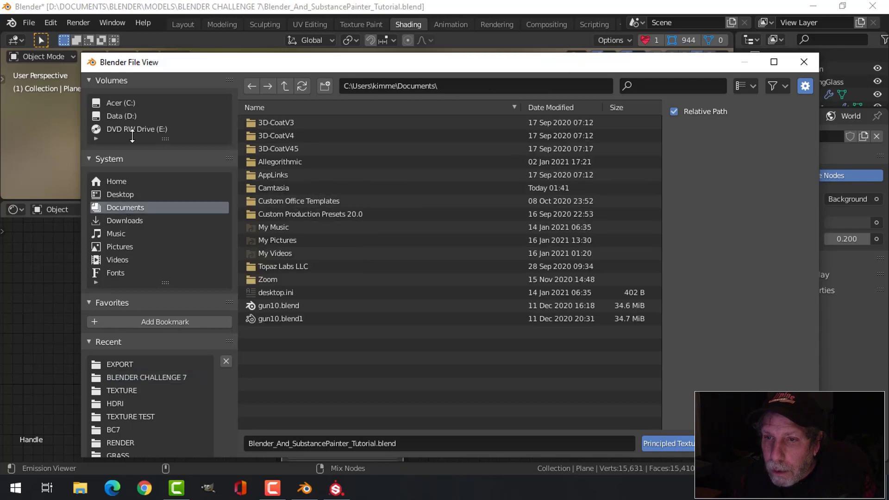
click(127, 116)
double_click(291, 149)
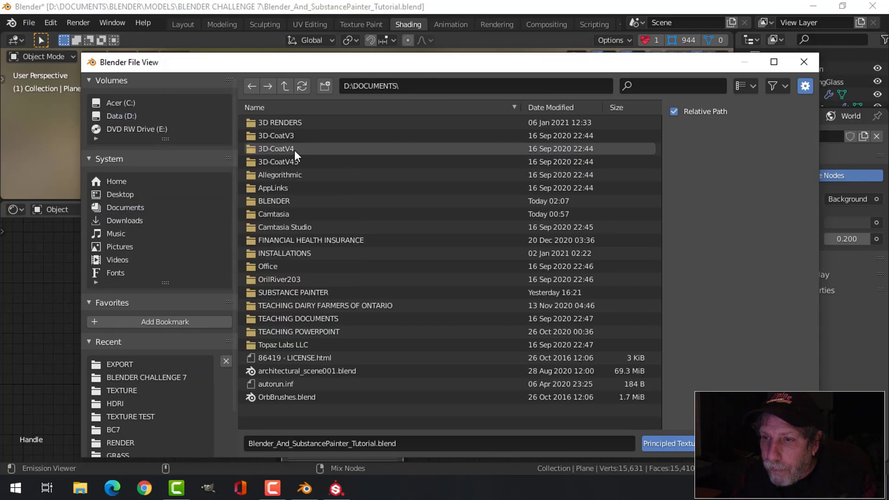
double_click(272, 201)
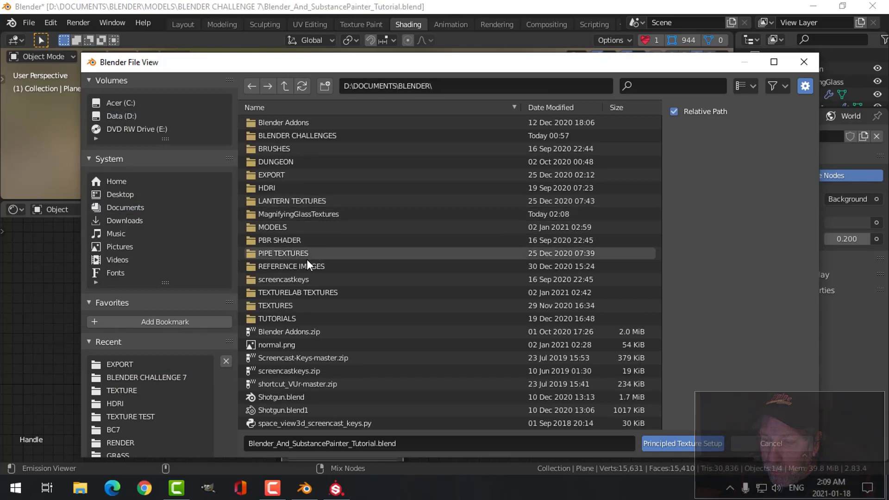
click(302, 213)
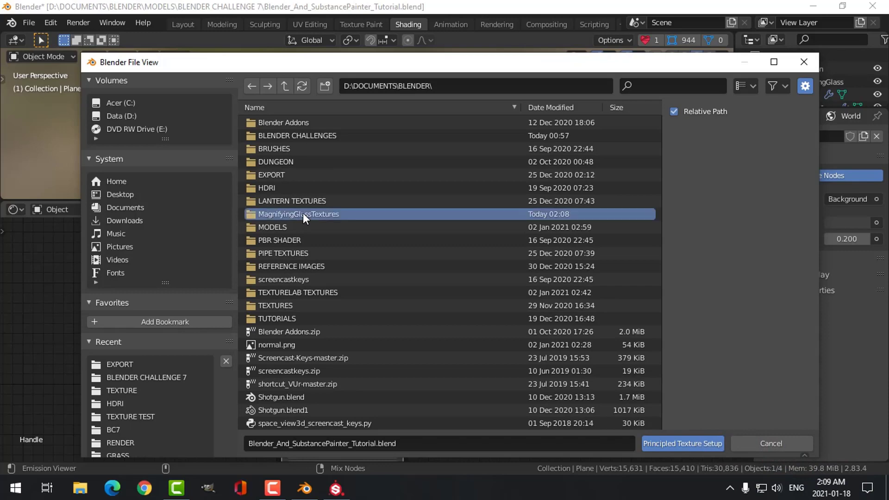
double_click(302, 213)
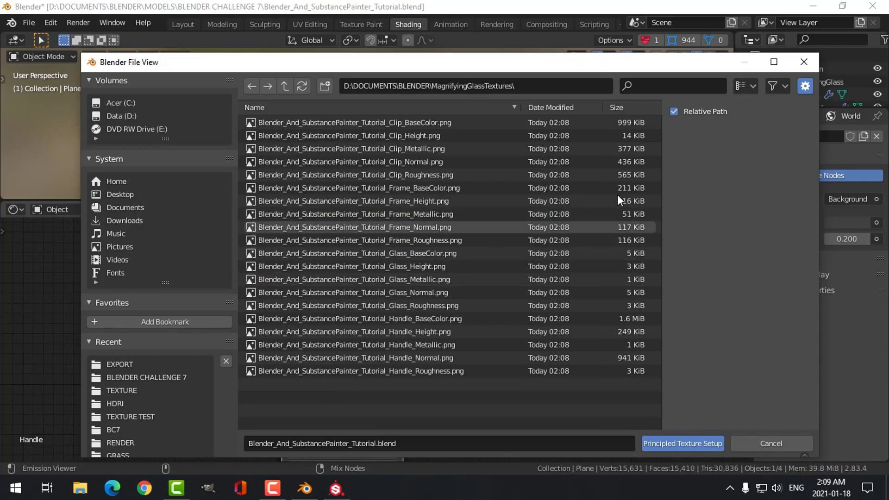
Preview the exported texture files as thumbnails and return to the vertical list display
click(745, 86)
click(719, 156)
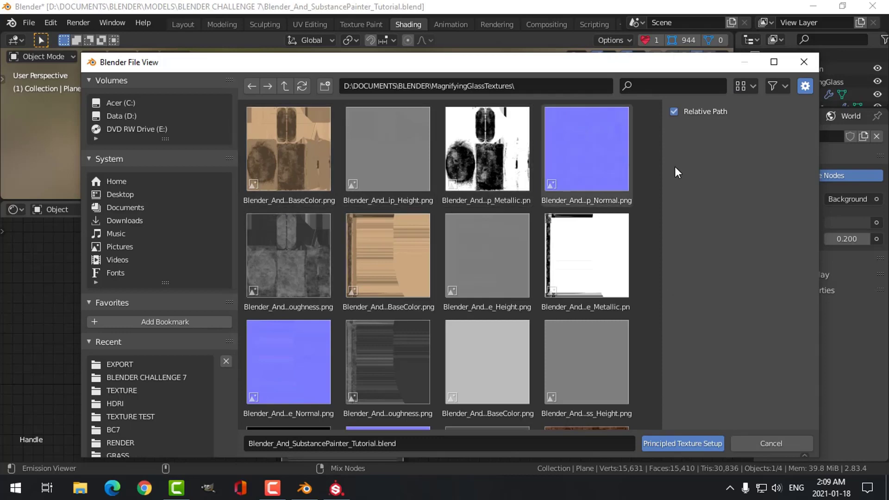
click(753, 86)
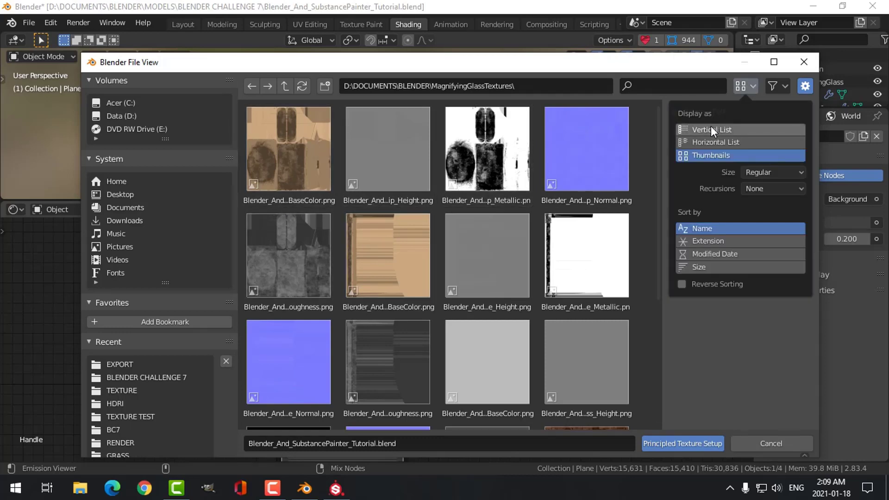
click(710, 130)
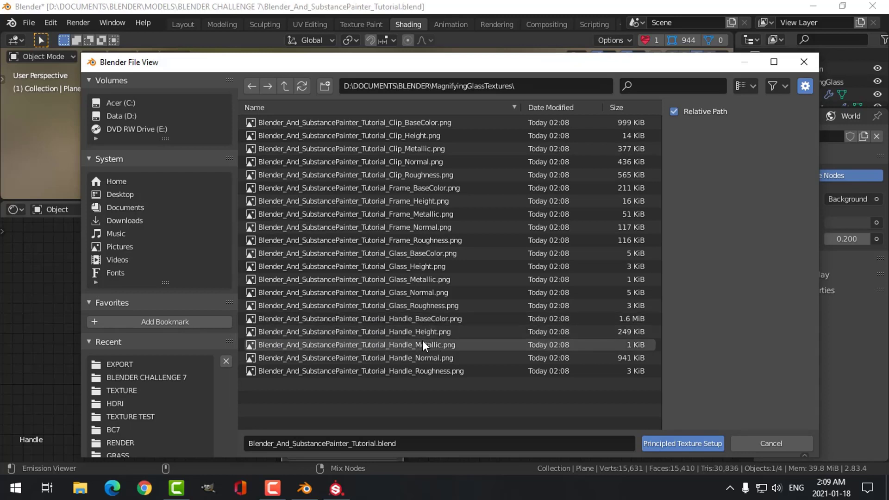
Load the Handle BaseColor, Height, Metallic, Normal and Roughness PNGs into the Handle material with Principled Texture Setup
click(395, 320)
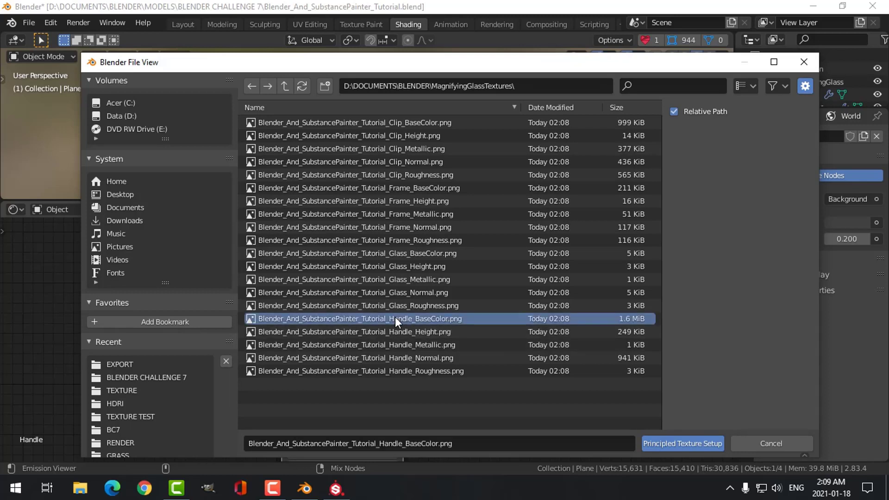
shift+click(385, 371)
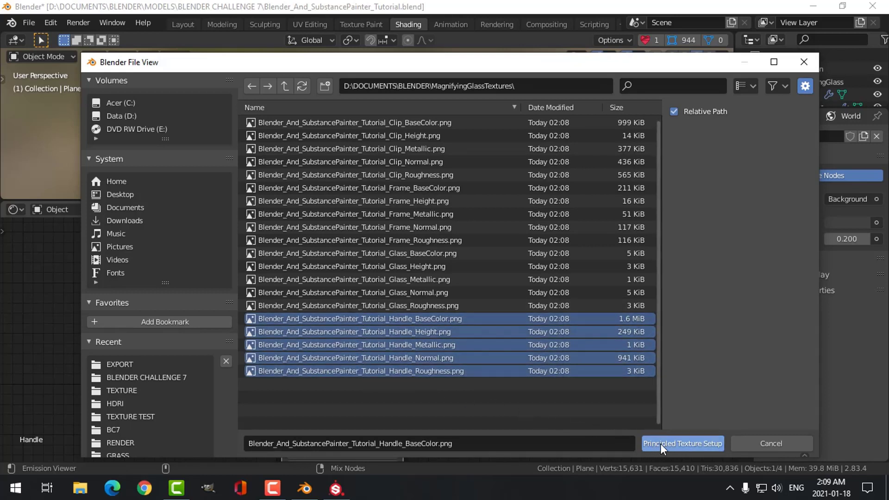
click(689, 442)
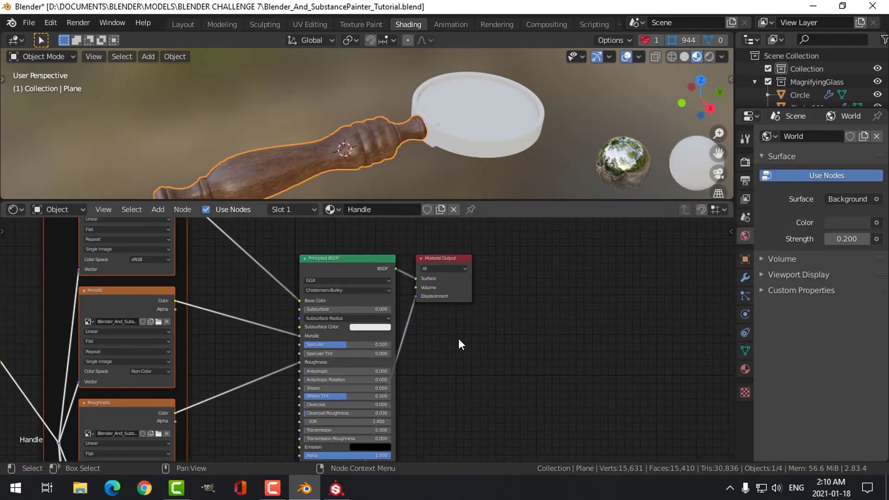
scroll(458, 340, down, 3)
ctrl+scroll(398, 332, left, 3)
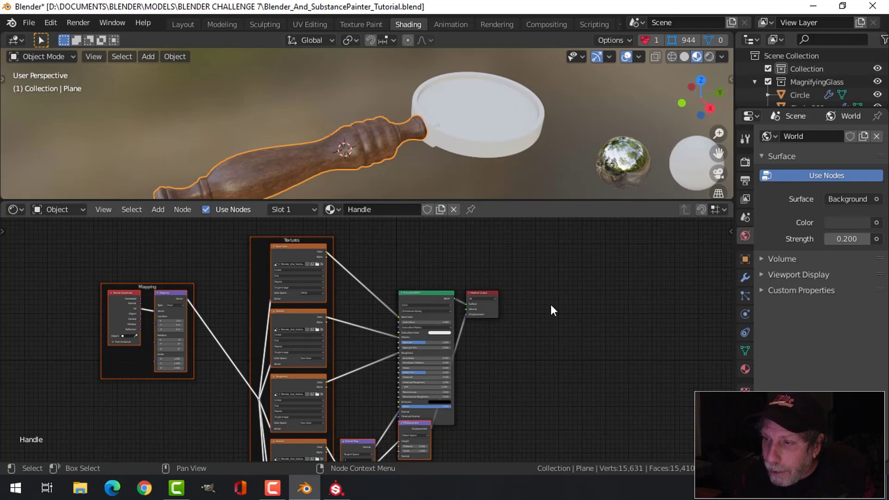
Select the lens frame and load its five Frame texture PNGs, BaseColor through Roughness, into the Frame material with Principled Texture Setup
click(484, 147)
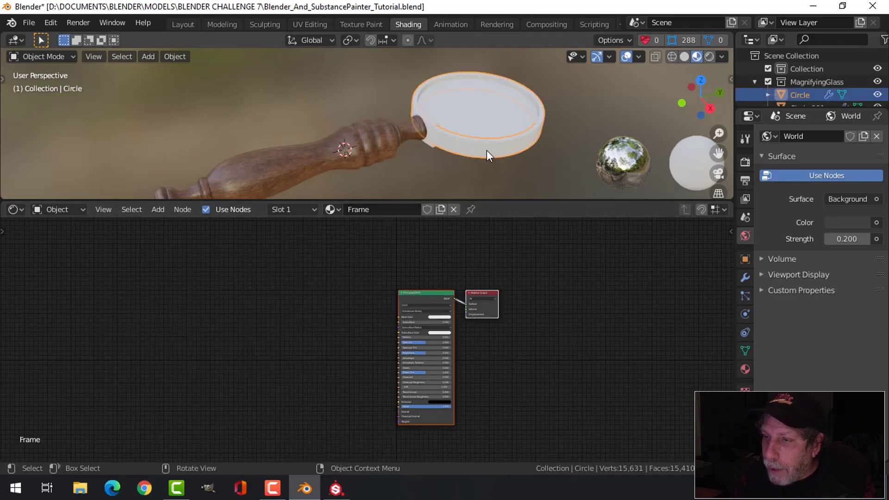
scroll(485, 310, up, 3)
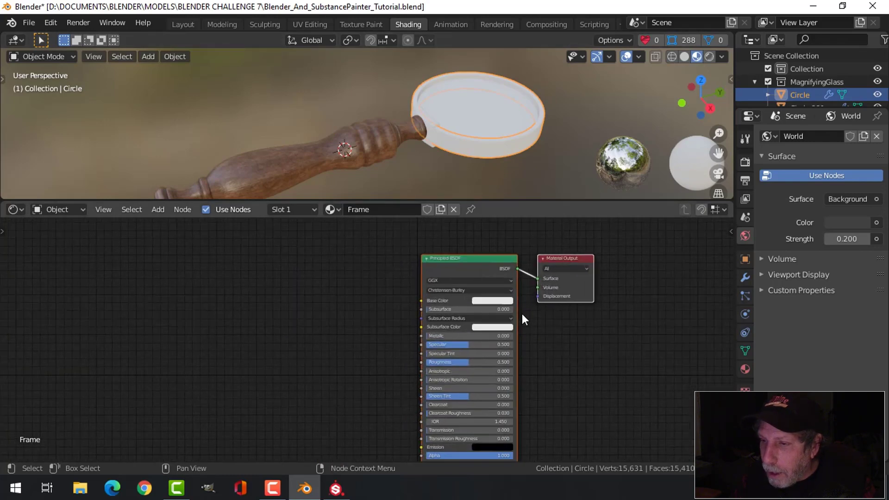
scroll(554, 325, up, 2)
scroll(552, 319, down, 1)
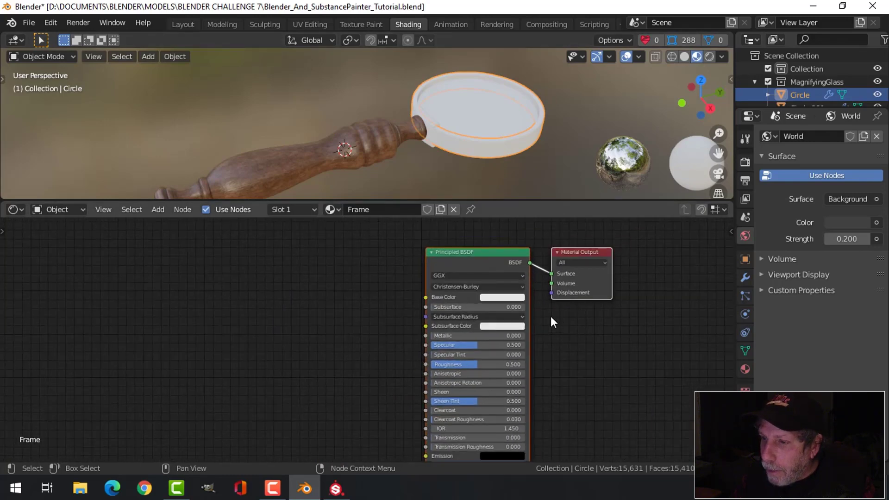
click(469, 251)
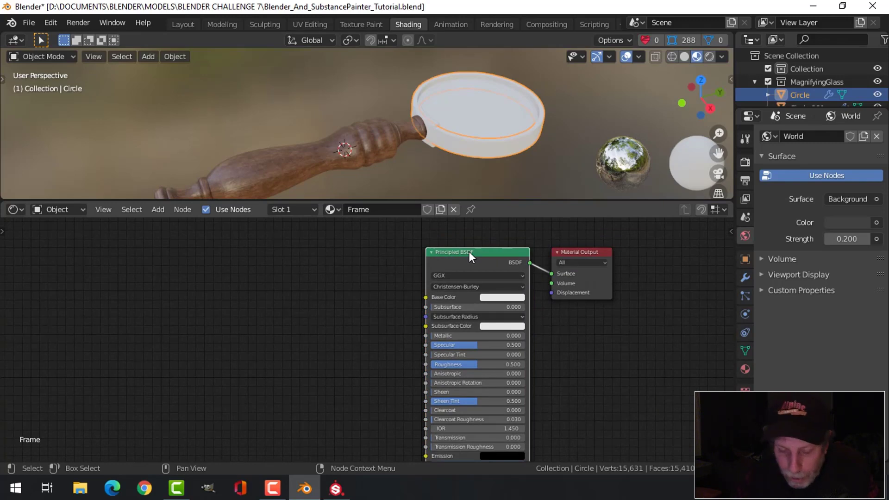
key(ctrl+shift+t)
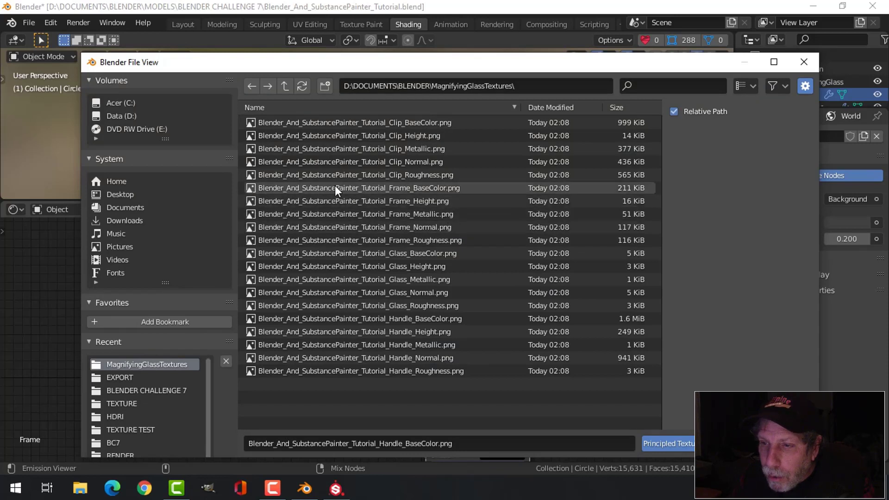
click(386, 187)
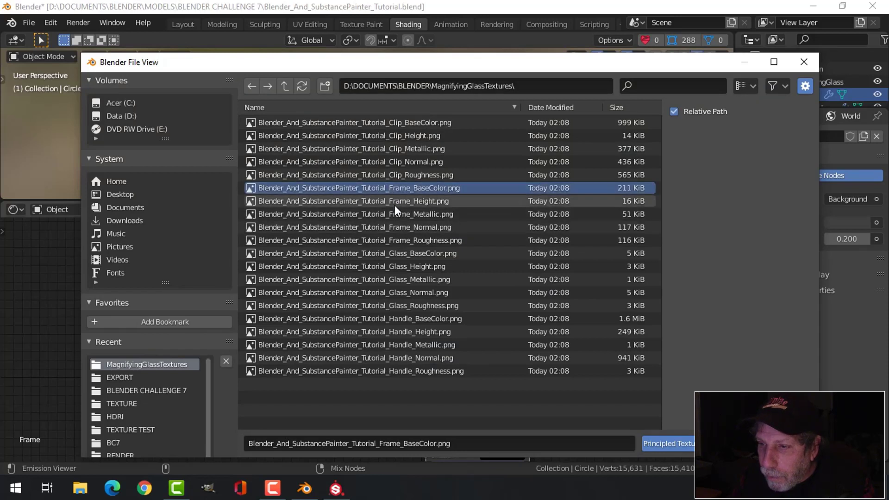
shift+click(401, 237)
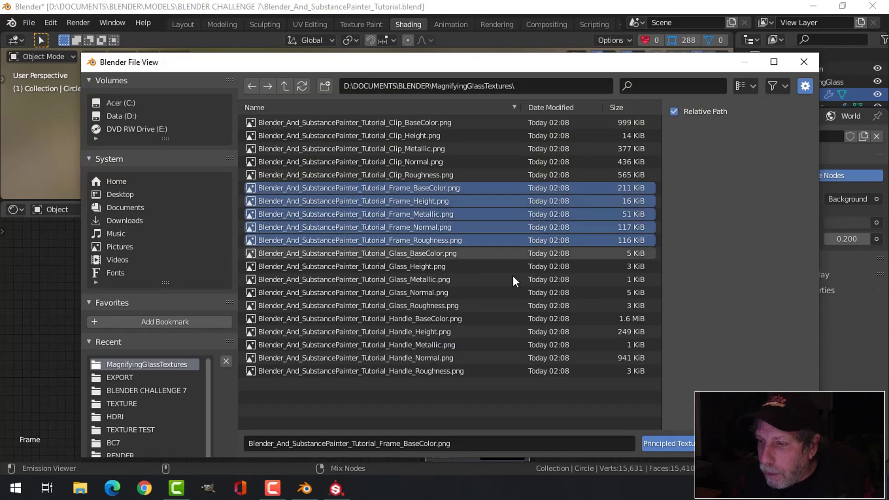
click(673, 442)
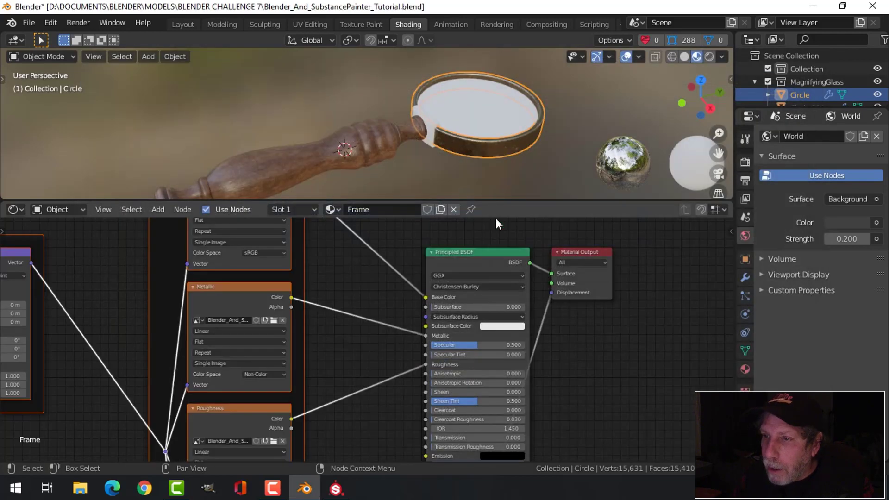
click(524, 158)
Select the clip between handle and frame and load its five Clip texture PNGs into the Clip material with Principled Texture Setup
middle_drag(494, 147, 533, 162)
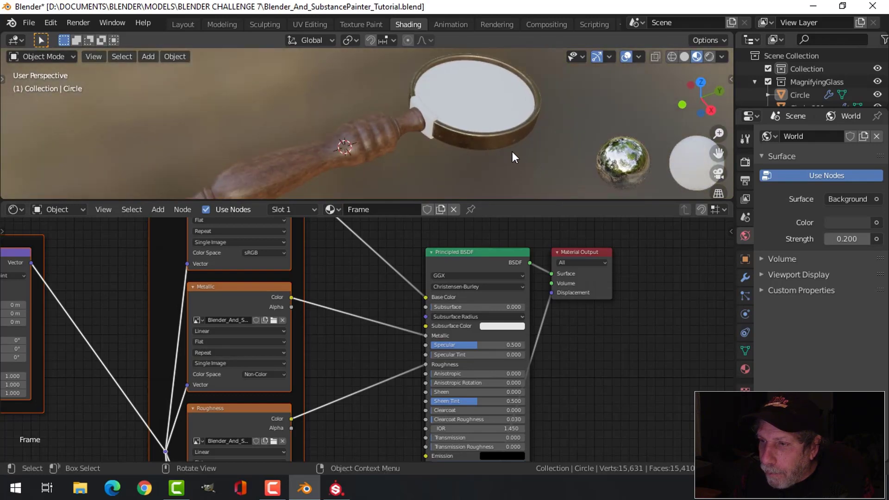
click(424, 112)
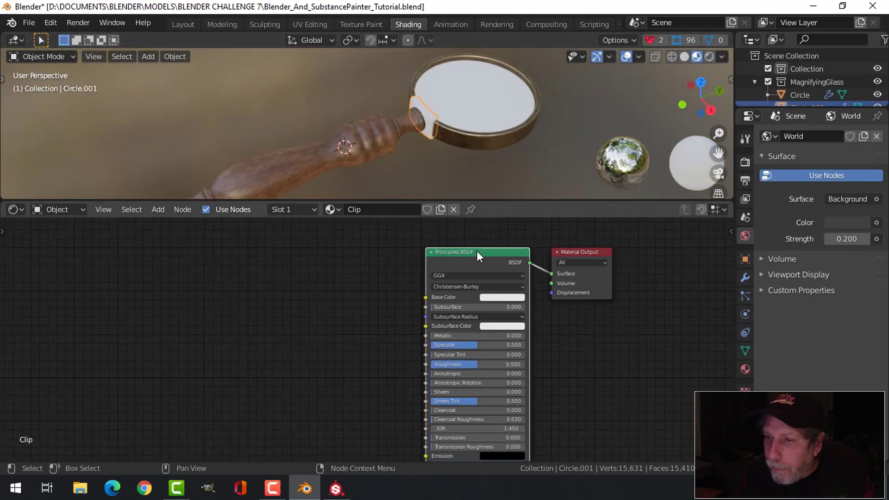
key(ctrl+shift+t)
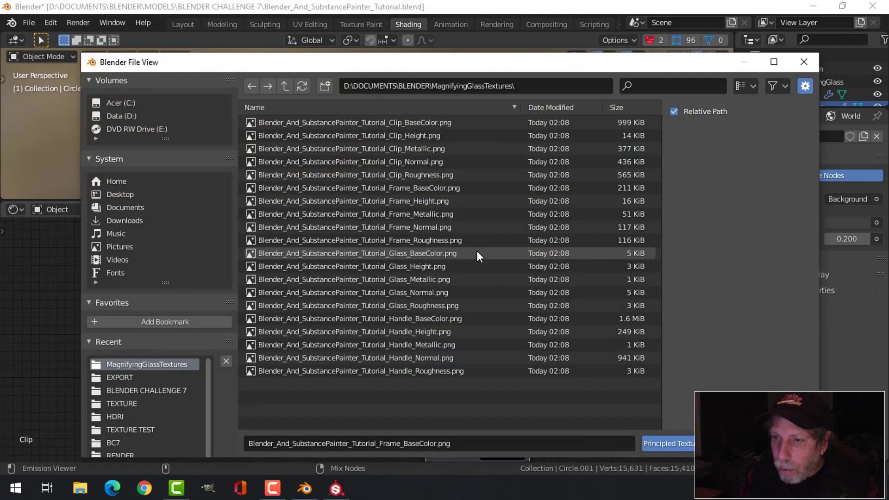
click(388, 123)
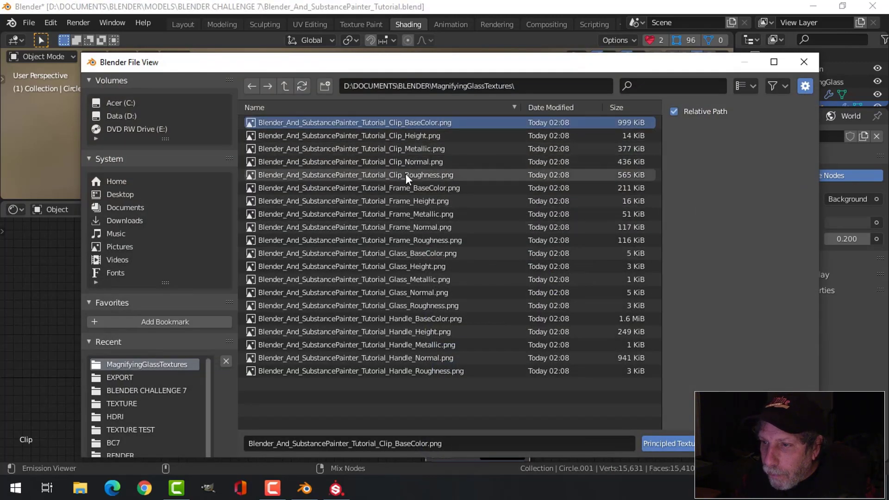
shift+click(406, 174)
click(671, 443)
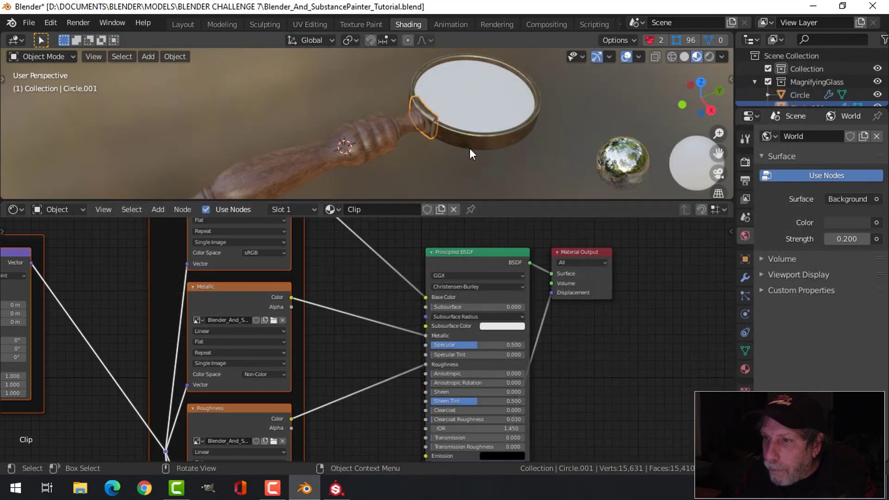
Deselect everything and view the textured magnifying glass in the Layout workspace with Material Preview shading
middle_drag(465, 139, 501, 135)
click(600, 184)
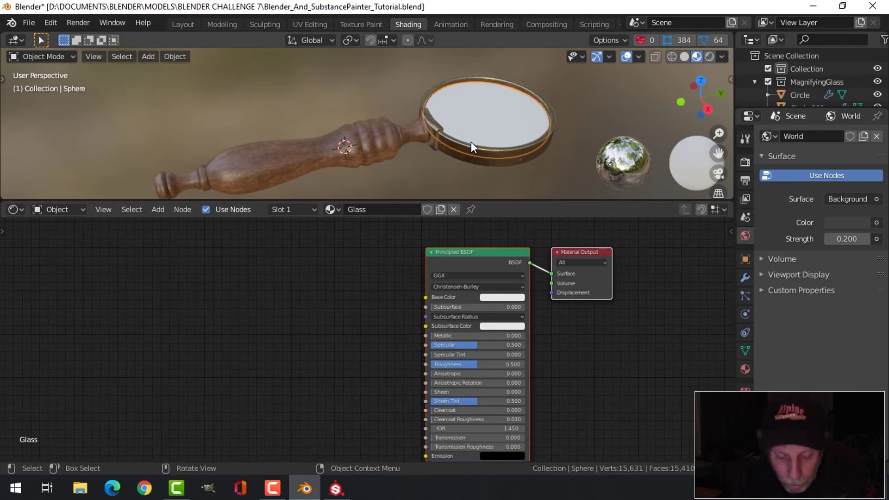
key(alt+a)
middle_drag(499, 134, 489, 125)
click(181, 25)
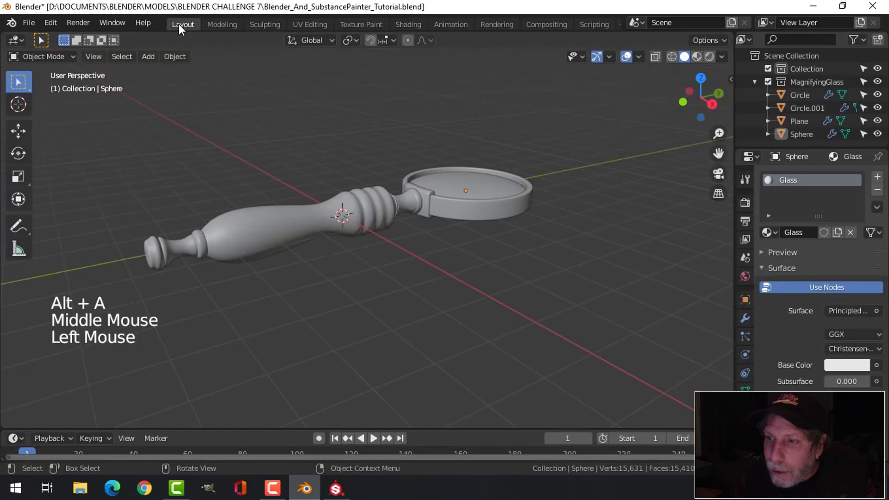
click(697, 57)
alt+middle_drag(499, 155, 588, 271)
shift+middle_drag(485, 268, 518, 222)
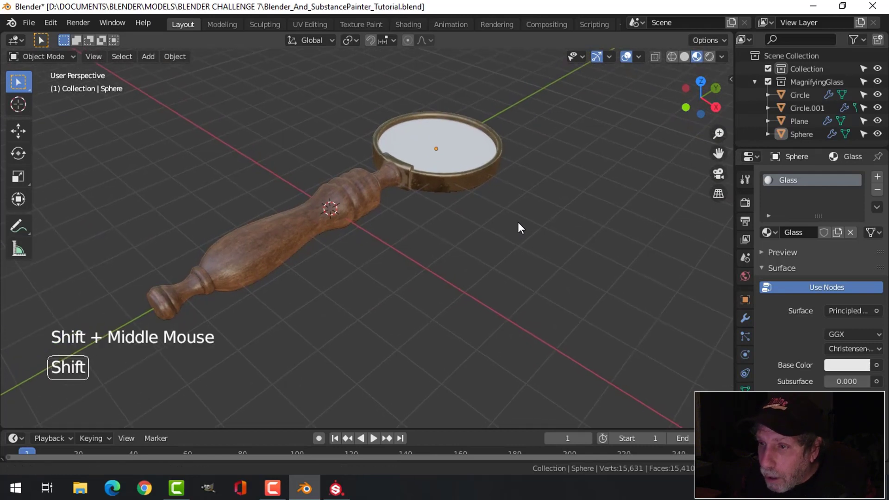